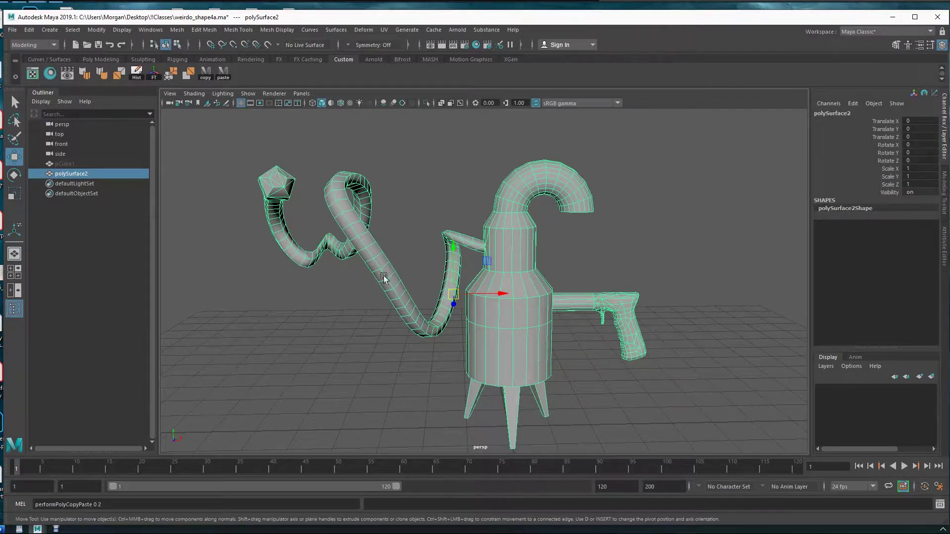
Step: Select all faces of the long curled arm in face mode, including the short segment where it joins the body
left_click_drag(364, 237, 403, 264, "alt")
left_click_drag(553, 295, 506, 224, "alt")
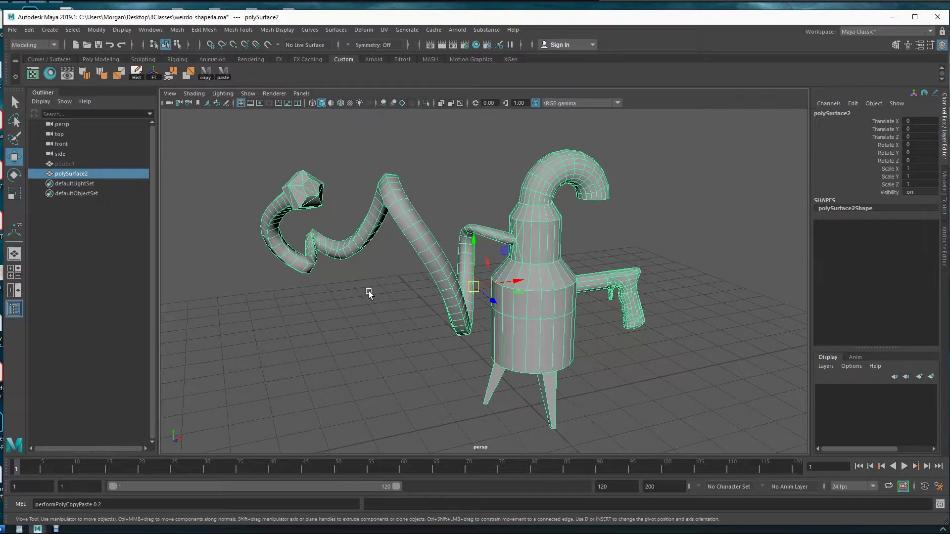
left_click_drag(423, 289, 351, 313, "alt")
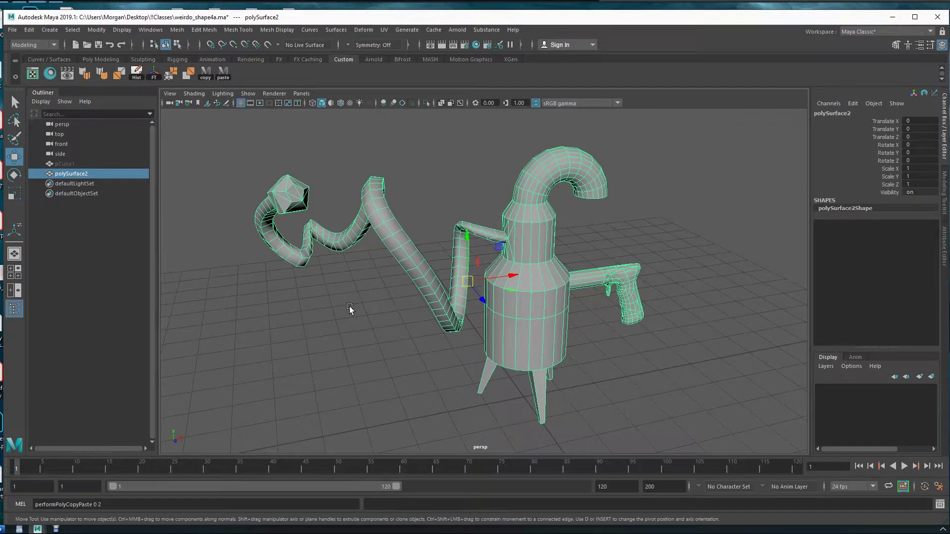
left_click_drag(399, 314, 385, 293, "alt")
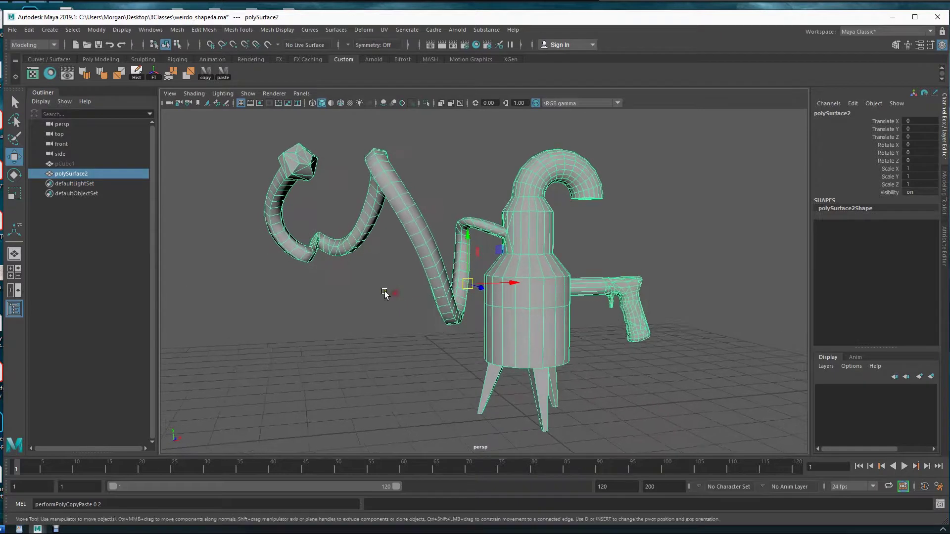
key("F11")
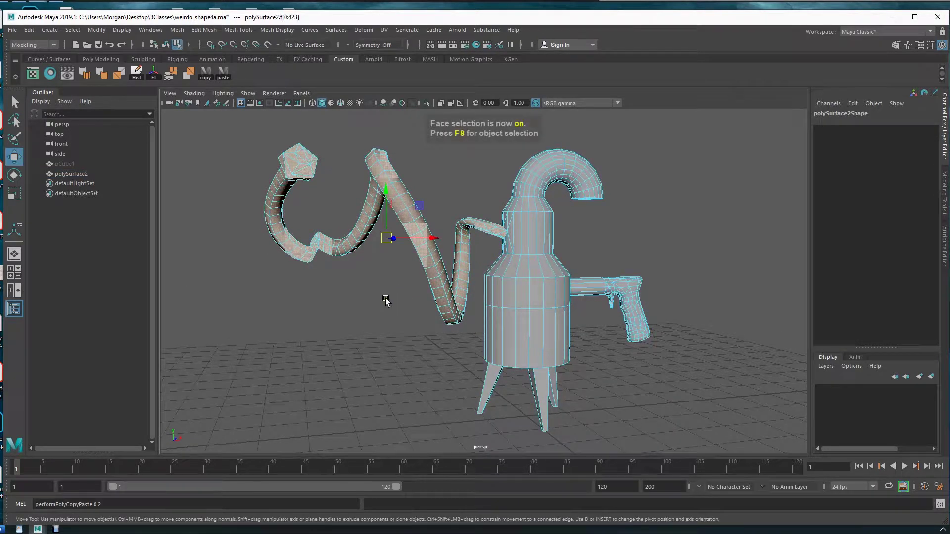
left_click(420, 345)
left_click_drag(253, 136, 465, 332)
left_click_drag(452, 187, 465, 257)
right_click_drag(465, 257, 602, 273, "alt")
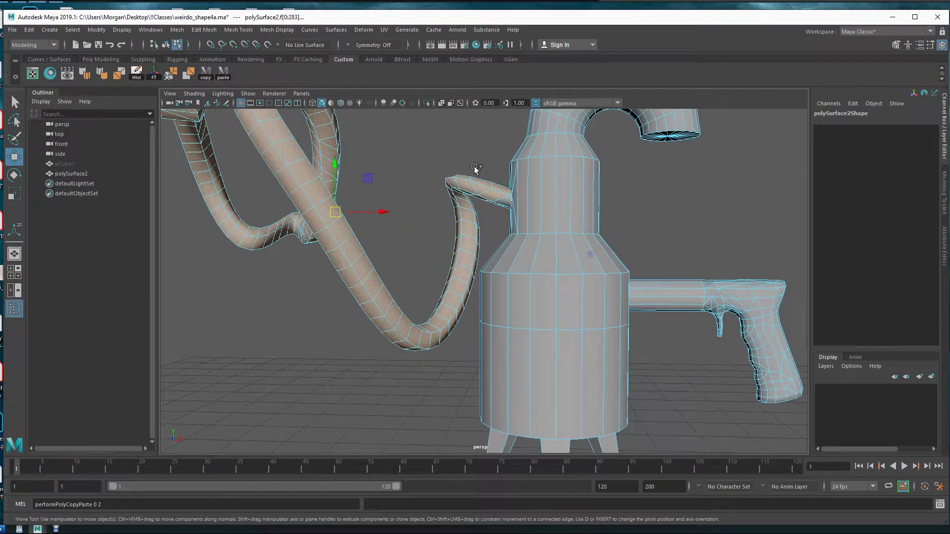
left_click_drag(502, 200, 504, 211, "ctrl+shift")
left_click_drag(490, 267, 522, 257, "alt")
middle_click_drag(521, 257, 646, 307, "alt")
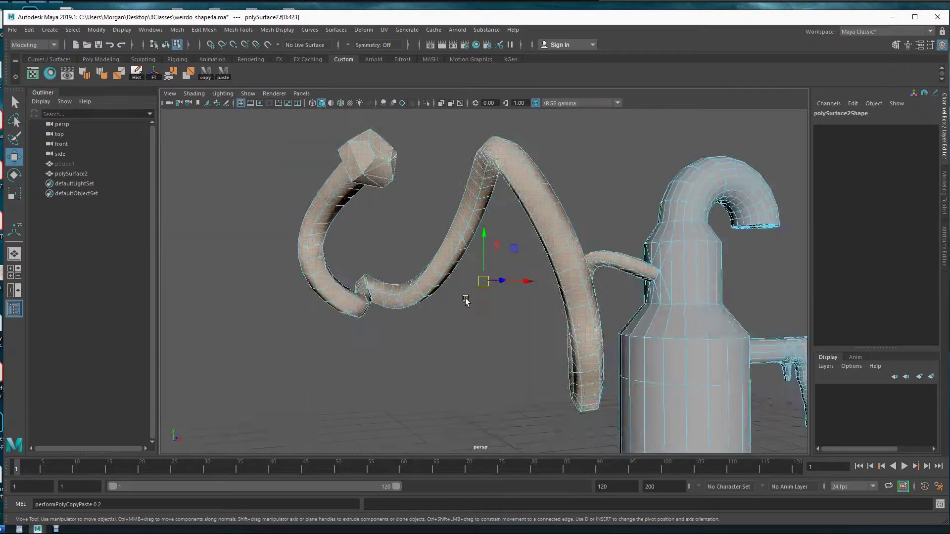
Step: Examine the arm's face selection from several angles in wireframe, and return to shaded display
left_click_drag(467, 303, 502, 267, "alt")
key("4")
left_click_drag(556, 234, 494, 293, "alt")
right_click_drag(607, 283, 569, 289, "alt")
middle_click_drag(569, 289, 548, 265, "alt")
left_click_drag(547, 266, 529, 268, "alt")
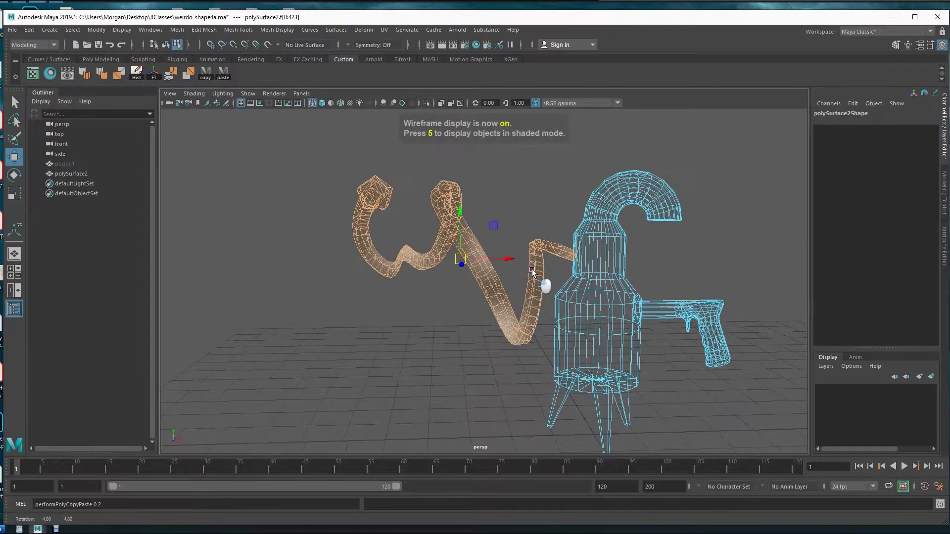
key("5")
middle_click_drag(610, 294, 563, 289, "alt")
Step: Extract the selected arm faces from the character mesh
key("space")
left_click(207, 218)
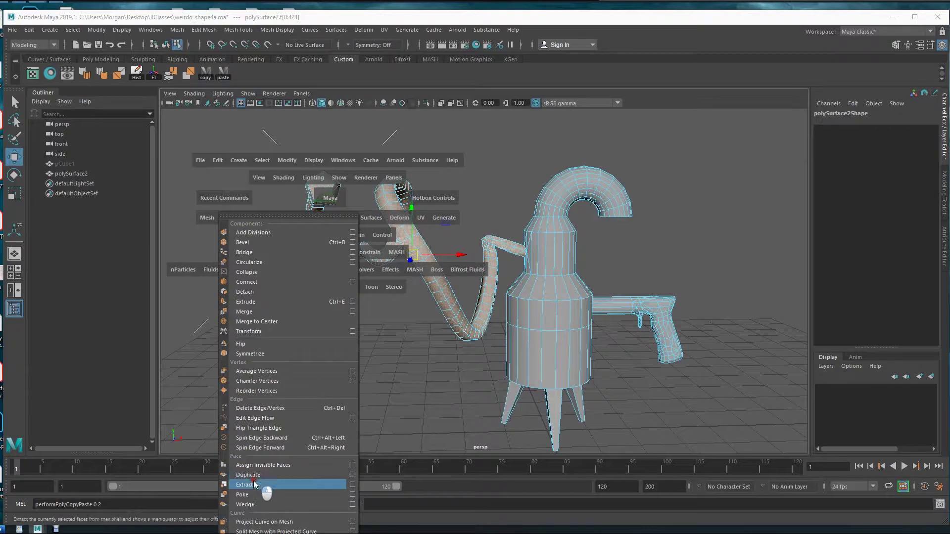
left_click(254, 482)
middle_click_drag(400, 333, 397, 353, "alt")
key("w")
Step: Switch to object selection, hide the main body mesh and select the extracted arm
right_click_drag(559, 355, 559, 404)
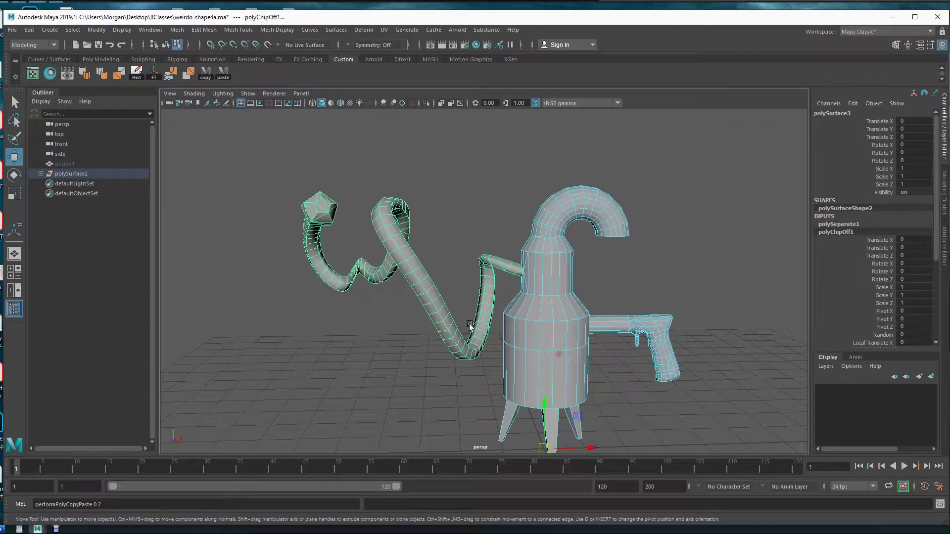
key("F8")
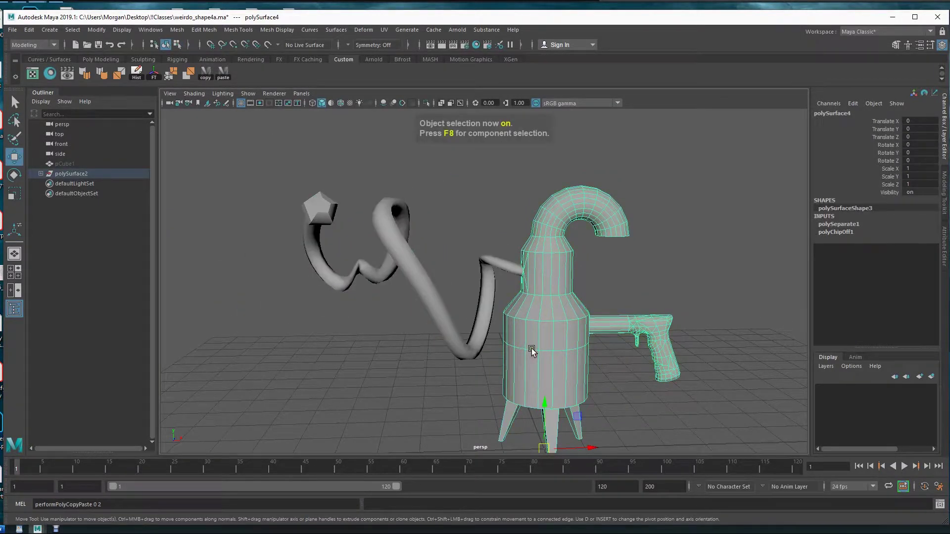
key("ctrl+h")
left_click(439, 319)
middle_click_drag(459, 323, 472, 327, "alt")
key("1")
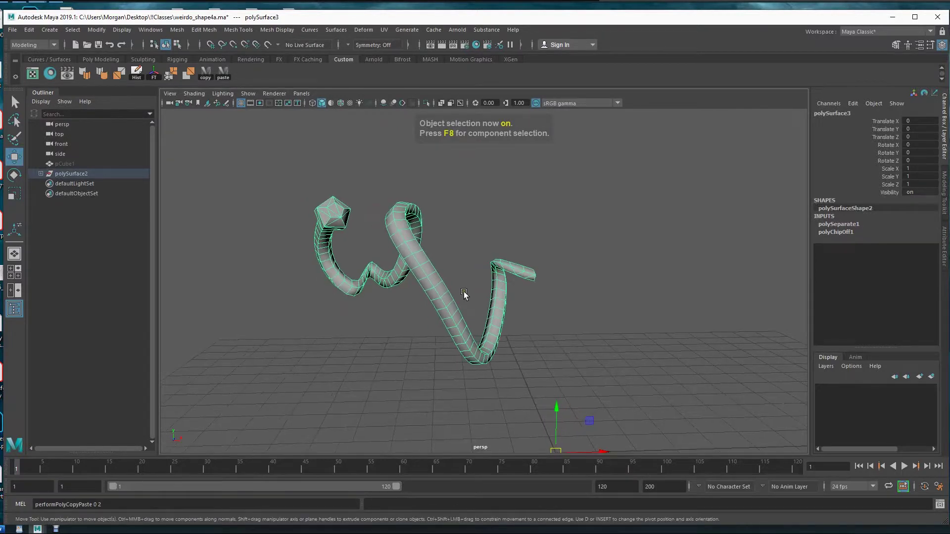
Step: Unitize the arm's UVs in the UV Editor and close the editor
left_click(33, 74)
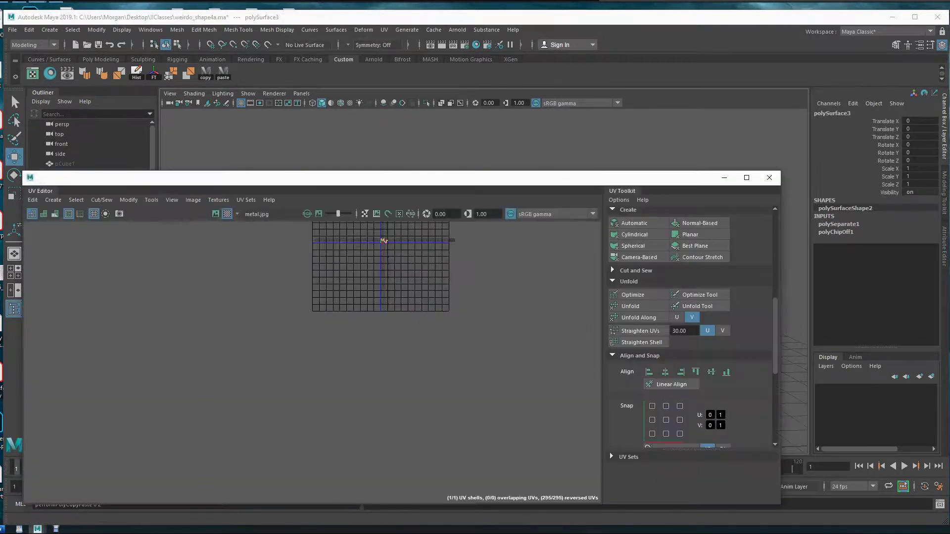
key("f")
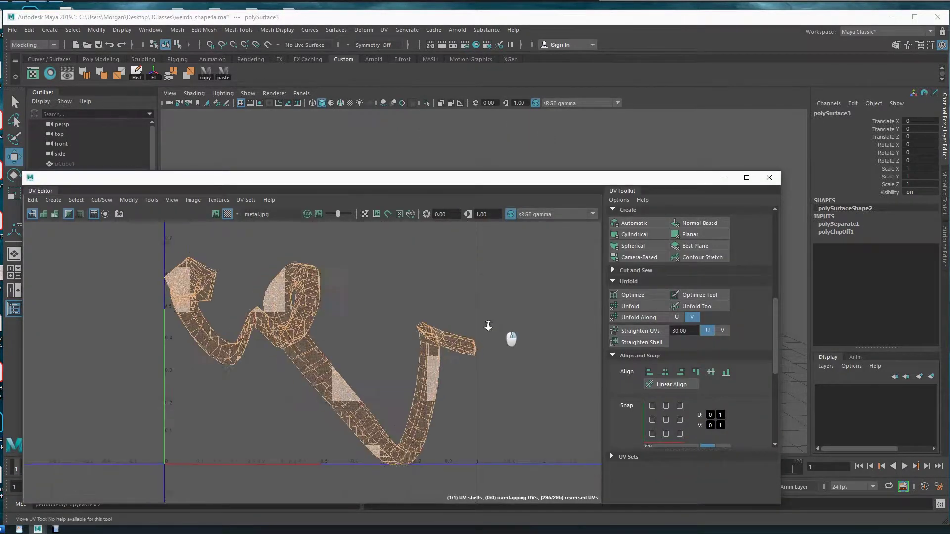
left_click(129, 201)
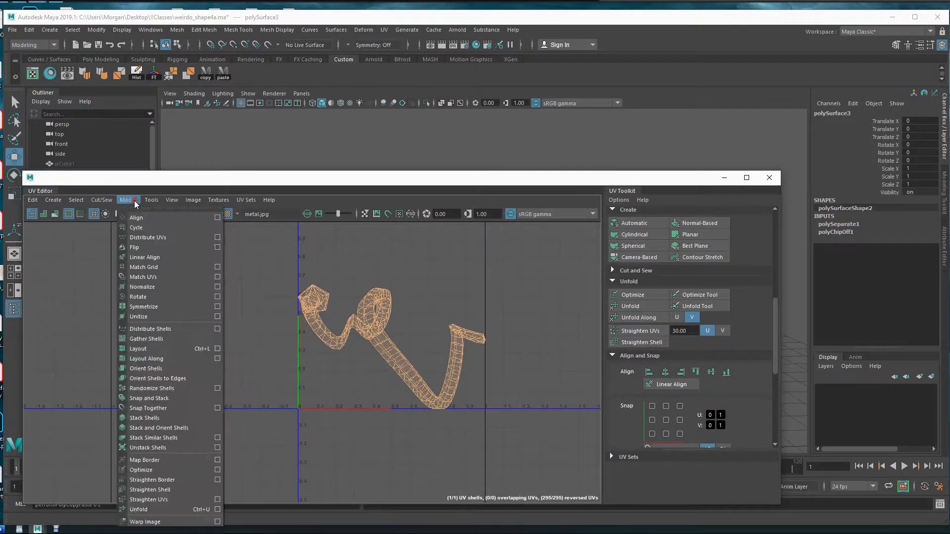
left_click(142, 317)
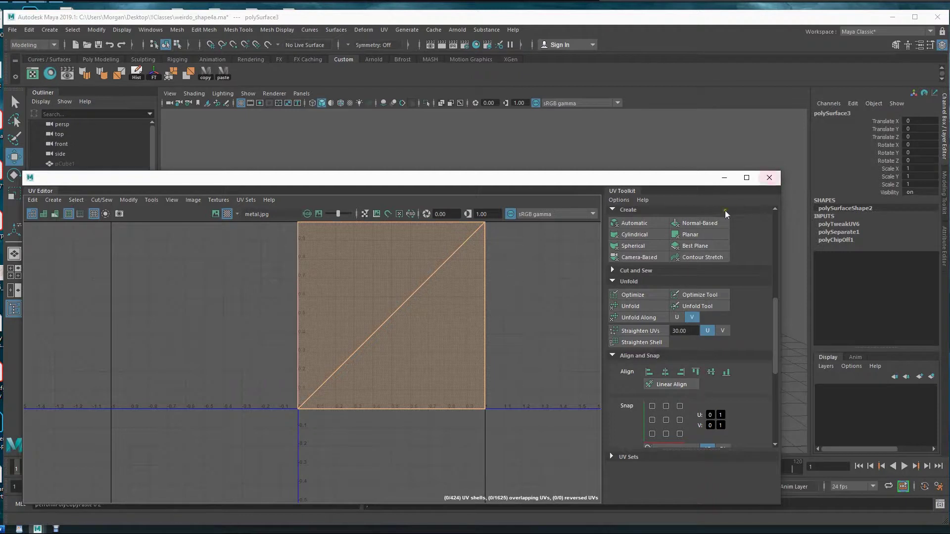
left_click(769, 177)
Step: Switch to edge selection and select a first run of lengthwise edges along the arm
left_click_drag(466, 264, 434, 331, "alt")
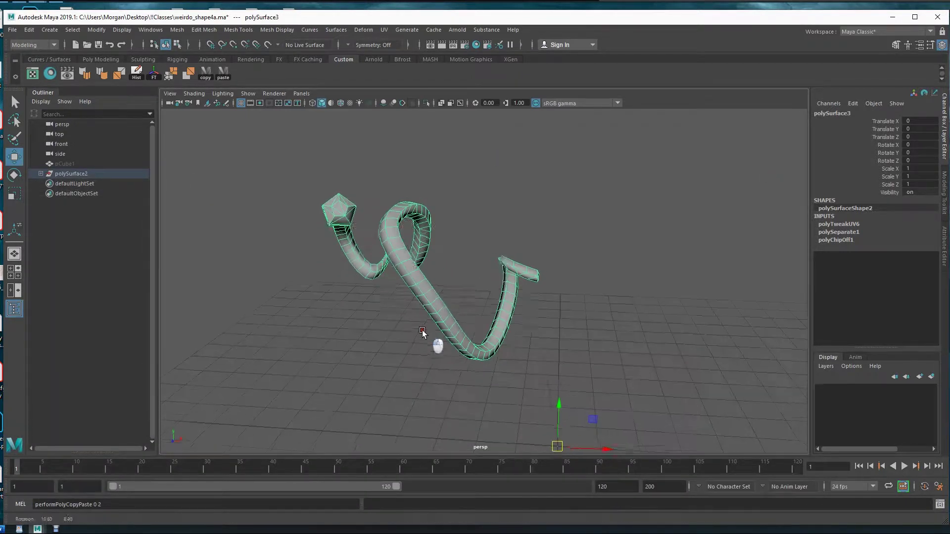
key("F10")
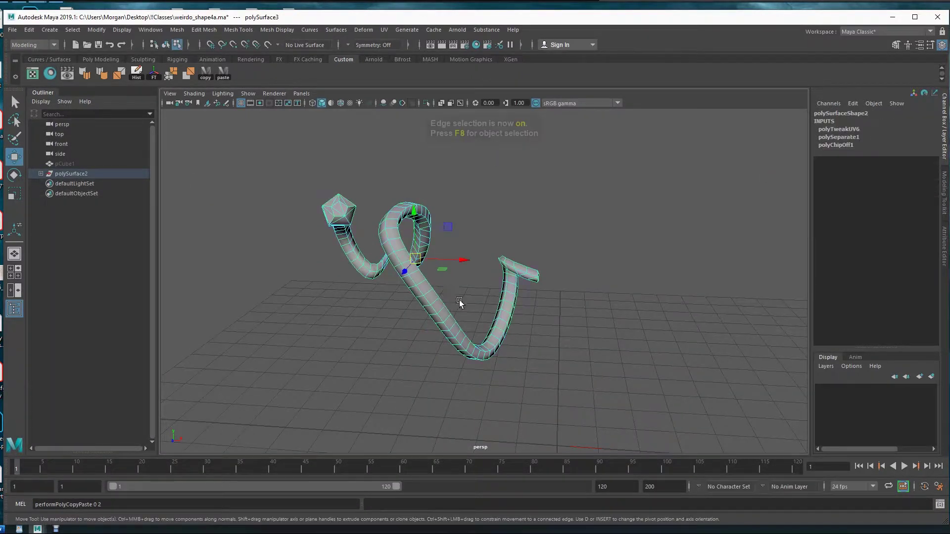
left_click_drag(431, 310, 424, 333, "alt")
right_click_drag(423, 333, 537, 327, "alt")
left_click_drag(536, 327, 411, 304, "alt")
double_click(397, 320)
left_click_drag(369, 335, 280, 254, "alt")
right_click_drag(280, 254, 455, 248, "alt")
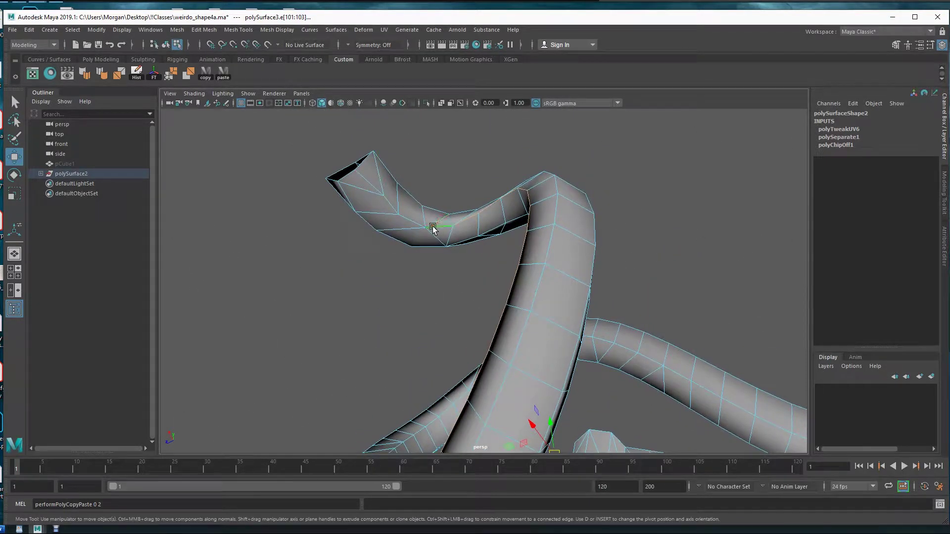
Step: Extend the lengthwise edge selection along the arm's large loop
left_click_drag(366, 181, 515, 337, "alt")
middle_click_drag(379, 306, 420, 312, "alt")
left_click_drag(419, 312, 505, 338, "alt")
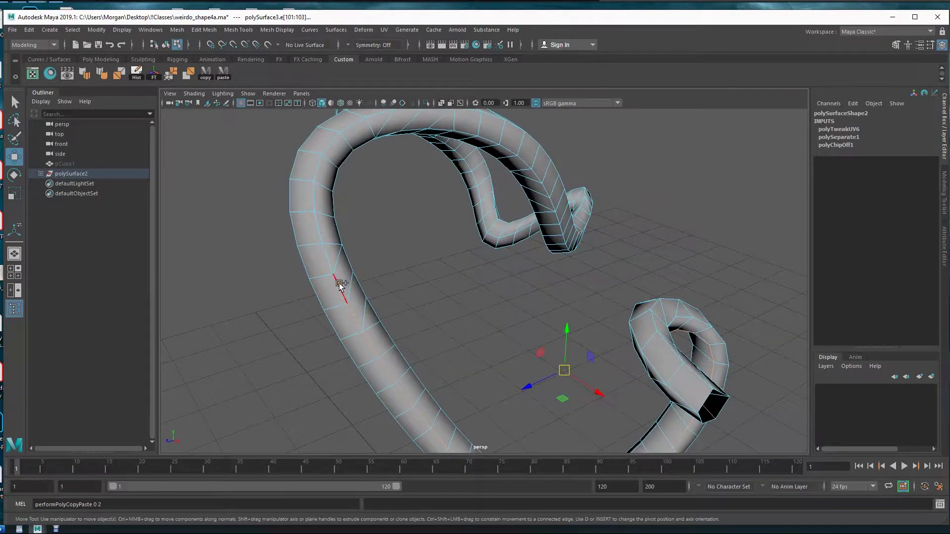
left_click(326, 254)
left_click_drag(441, 211, 381, 275, "alt")
double_click(375, 190, "shift")
middle_click_drag(545, 282, 420, 293, "alt")
left_click_drag(421, 293, 441, 308, "alt")
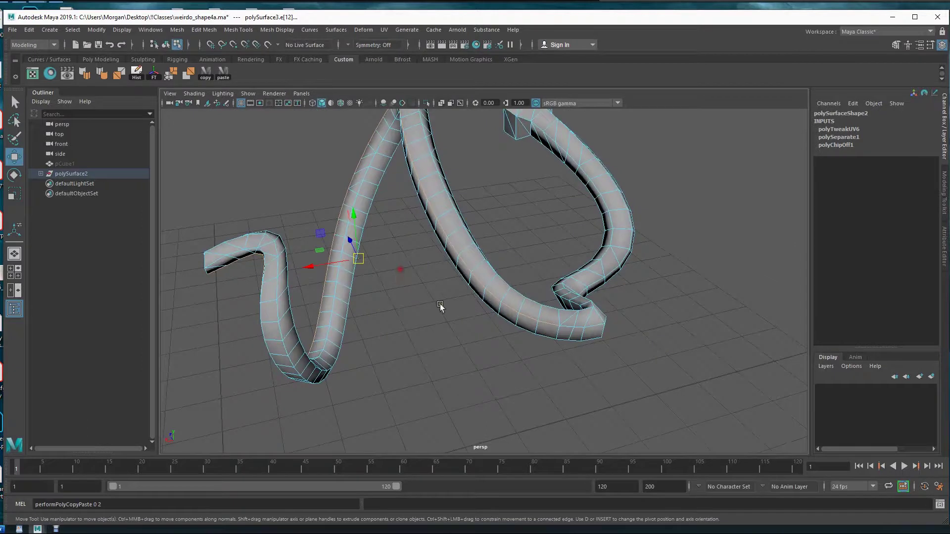
Step: Continue the lengthwise edge selection through the lower bend and up the tube to the pentagonal tip
middle_click_drag(498, 328, 354, 280, "alt")
left_click_drag(354, 280, 333, 280, "alt")
right_click_drag(333, 280, 520, 283, "alt")
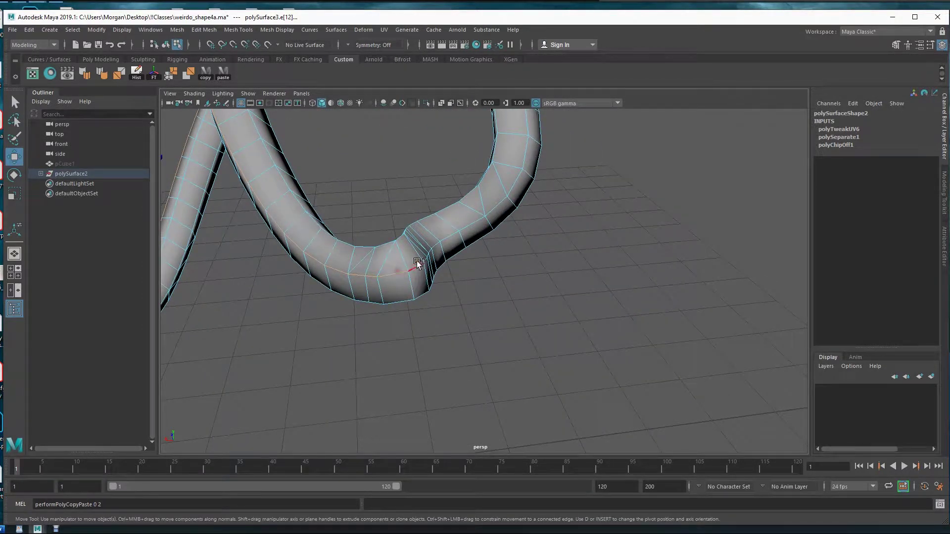
left_click_drag(515, 286, 412, 295, "alt")
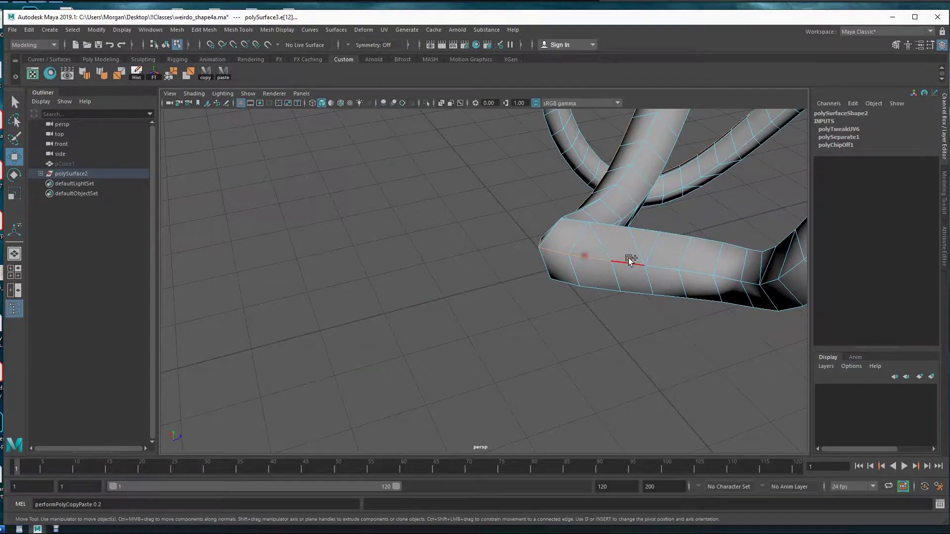
left_click_drag(663, 271, 546, 276, "alt")
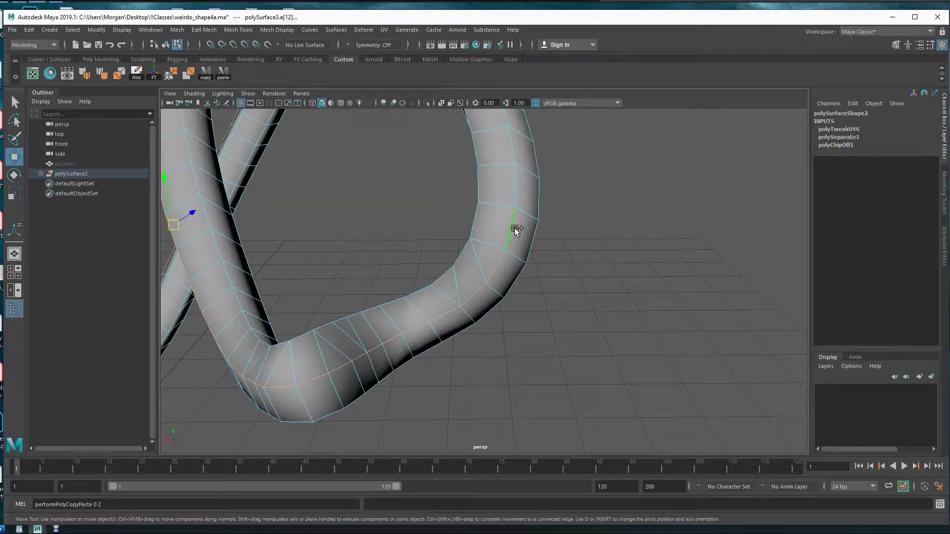
left_click_drag(560, 162, 504, 243, "alt")
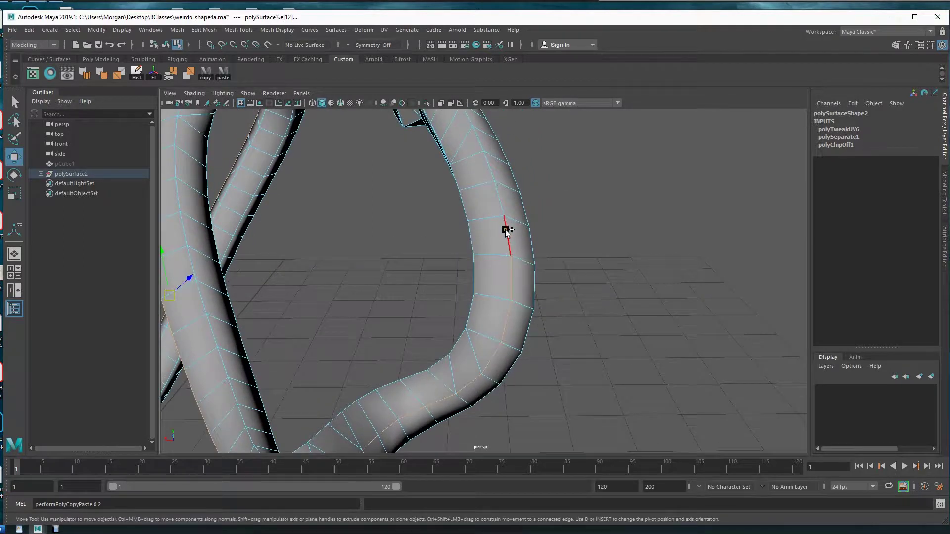
left_click_drag(490, 163, 495, 246, "alt")
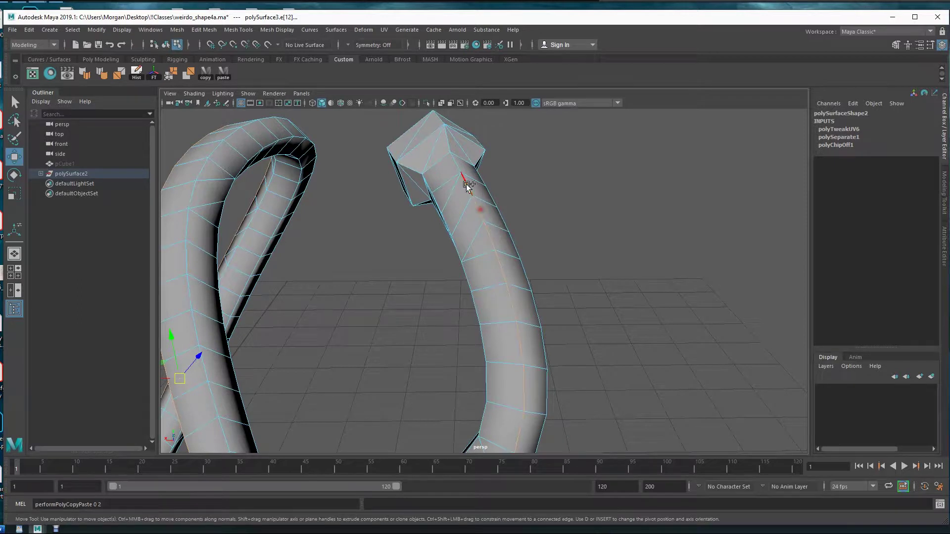
left_click_drag(458, 170, 462, 290, "alt")
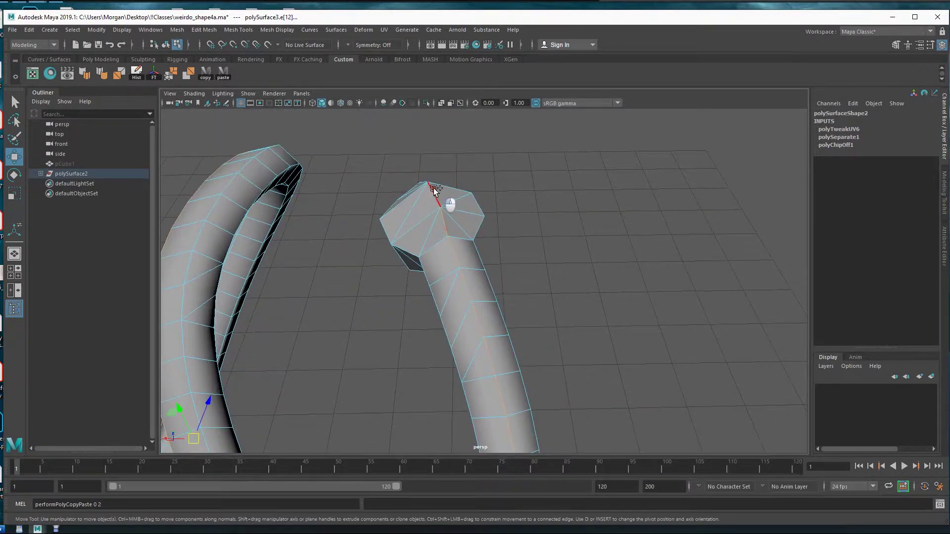
left_click(434, 192, "shift")
Step: Examine the selected edge path on the pentagonal tip and along the arm in both shaded and wireframe display
scroll(430, 195, "down", 5)
left_click_drag(374, 231, 534, 300, "alt")
left_click_drag(461, 313, 472, 320, "alt")
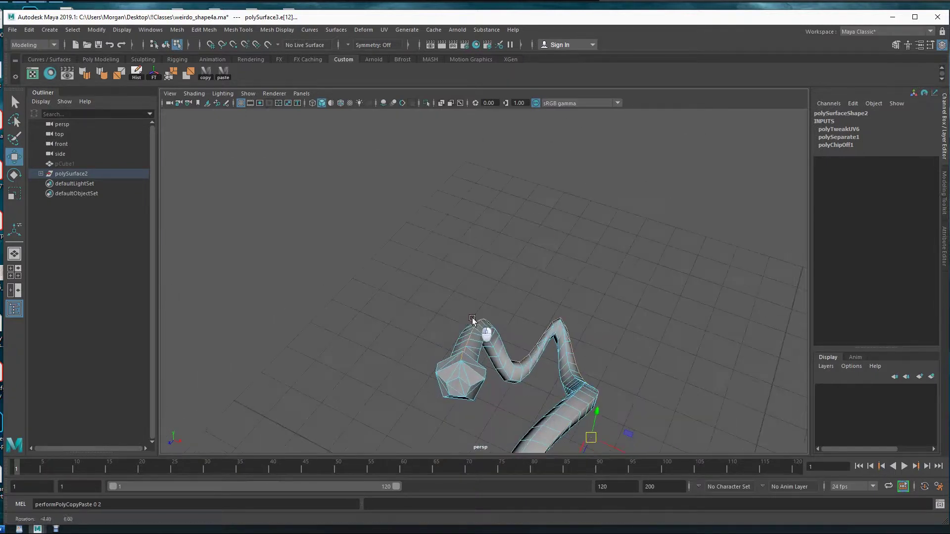
middle_click_drag(477, 319, 498, 215, "alt")
left_click_drag(498, 214, 449, 279, "alt")
right_click_drag(449, 279, 598, 270, "alt")
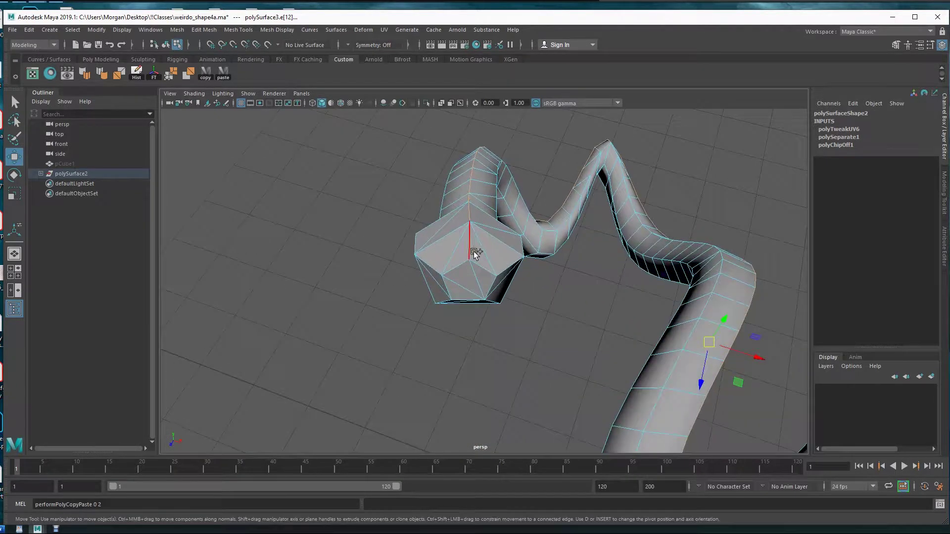
right_click_drag(569, 345, 384, 272, "alt")
key("5")
key("4")
mouse_move(451, 295)
left_mouse_down("alt")
mouse_move(541, 312)
mouse_move(572, 300)
left_mouse_up("alt")
middle_click_drag(571, 300, 540, 232, "alt")
left_click_drag(539, 233, 452, 278, "alt")
right_click_drag(452, 278, 645, 300, "alt")
left_click_drag(646, 300, 613, 285, "alt")
right_click_drag(656, 288, 630, 290, "alt")
left_click_drag(630, 291, 471, 217, "alt")
middle_click_drag(470, 217, 460, 252, "alt")
mouse_move(460, 252)
left_mouse_down("alt")
mouse_move(376, 255)
mouse_move(485, 238)
mouse_move(376, 248)
mouse_move(394, 239)
mouse_move(409, 265)
mouse_move(518, 193)
mouse_move(459, 266)
mouse_move(440, 310)
mouse_move(379, 280)
mouse_move(272, 257)
mouse_move(269, 206)
mouse_move(310, 283)
mouse_move(350, 279)
mouse_move(331, 263)
left_mouse_up("alt")
key("5")
left_click_drag(485, 299, 392, 272, "alt")
right_click_drag(391, 273, 587, 238, "alt")
left_click_drag(587, 237, 532, 335, "alt")
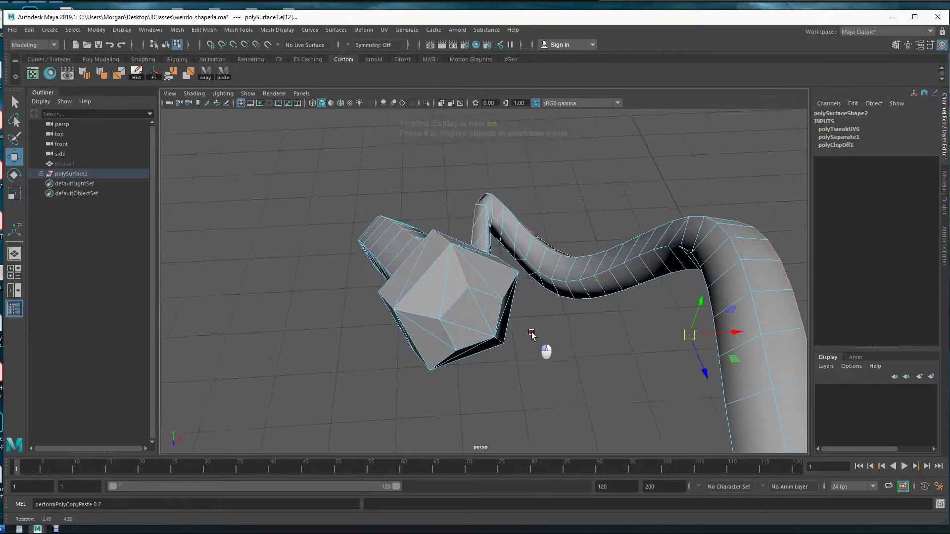
Step: Extend the edge selection around the pentagonal tip's inner face and the rim at the arm's open end
left_click_drag(484, 288, 488, 333, "alt")
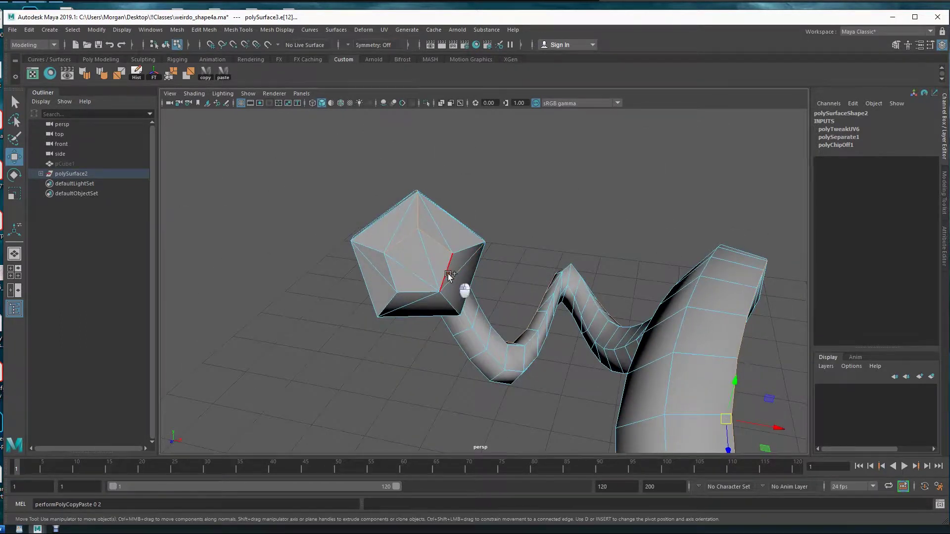
left_click_drag(532, 335, 447, 318, "alt")
right_click_drag(352, 325, 558, 339, "alt")
middle_click_drag(354, 339, 386, 307, "alt")
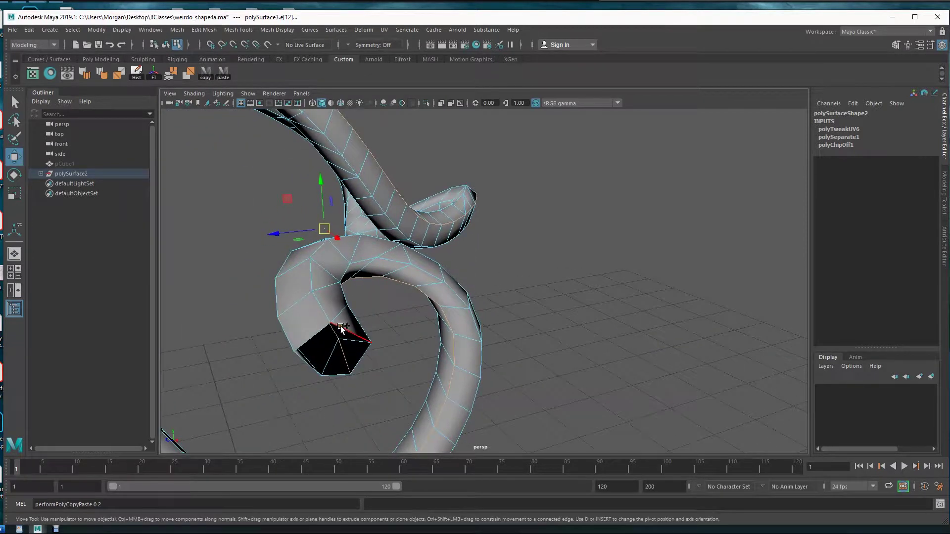
left_click_drag(318, 329, 351, 365, "alt")
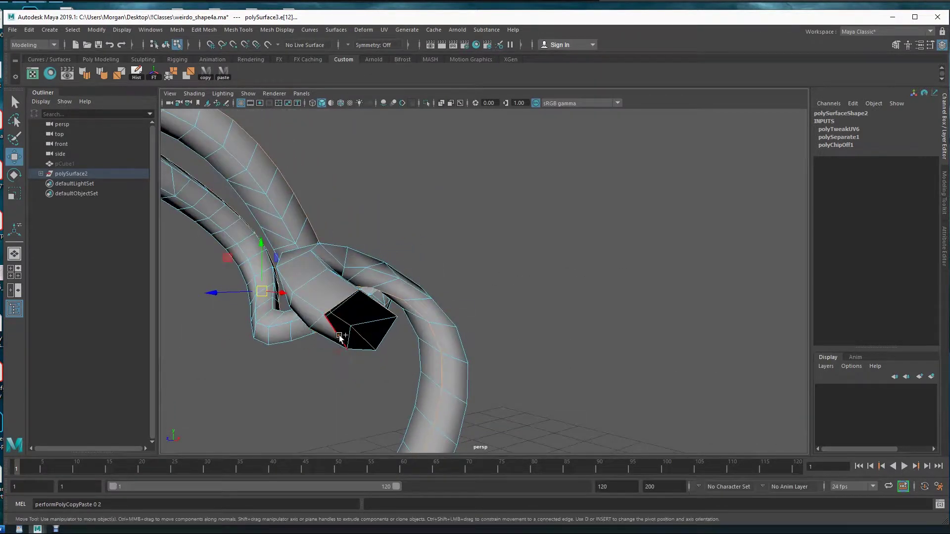
right_click_drag(387, 335, 371, 316, "alt")
left_click_drag(371, 316, 386, 331, "alt")
Step: Examine the complete edge selection along the whole arm in wireframe from several angles
left_click_drag(497, 339, 540, 268, "alt")
key("4")
right_click_drag(540, 268, 445, 263, "alt")
middle_click_drag(445, 262, 545, 269, "alt")
left_click_drag(545, 268, 429, 298, "alt")
right_click_drag(428, 298, 471, 267, "alt")
left_click_drag(471, 268, 411, 283, "alt")
middle_click_drag(411, 283, 442, 274, "alt")
right_click_drag(385, 285, 487, 282, "alt")
left_click_drag(488, 282, 443, 239, "alt")
middle_click_drag(390, 220, 452, 235, "alt")
mouse_move(452, 235)
left_mouse_down("alt")
mouse_move(429, 248)
mouse_move(452, 238)
left_mouse_up("alt")
right_click_drag(451, 237, 418, 225, "alt")
right_click_drag(552, 245, 517, 235, "alt")
left_click_drag(518, 236, 537, 257, "alt")
middle_click_drag(539, 272, 473, 248, "alt")
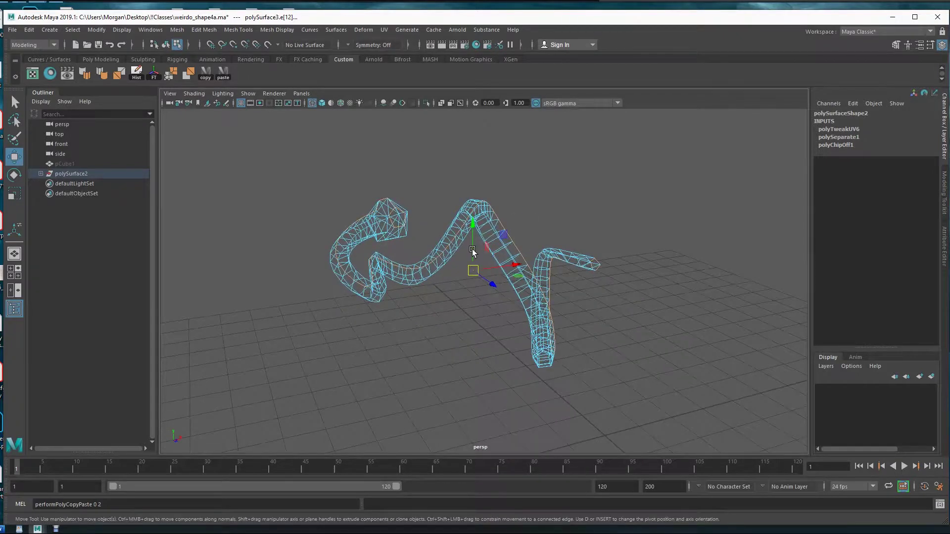
Step: Convert the arm's seam edge selection to UVs and switch the selection to the remaining UVs of the mesh
right_click(579, 294, "shift")
right_click(576, 291, "ctrl")
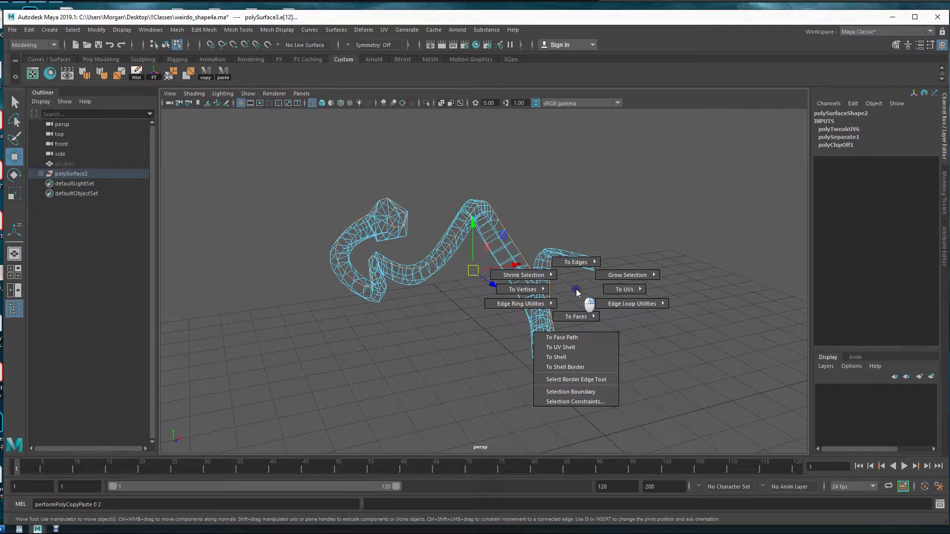
right_click_drag(576, 289, 622, 287, "ctrl")
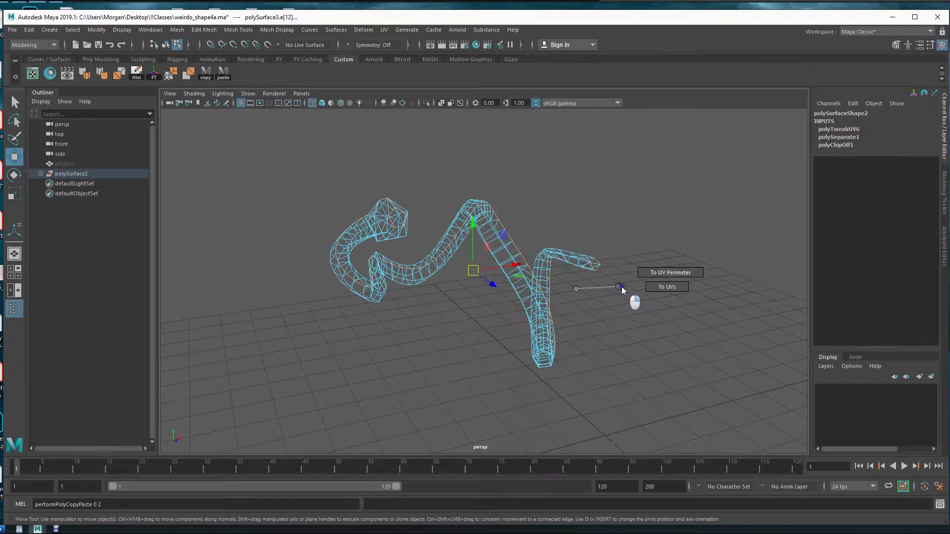
right_click_drag(681, 292, 681, 291, "ctrl")
mouse_move(664, 298)
left_mouse_down("alt")
mouse_move(636, 295)
mouse_move(643, 313)
mouse_move(617, 328)
mouse_move(560, 325)
mouse_move(658, 333)
mouse_move(629, 316)
left_mouse_up("alt")
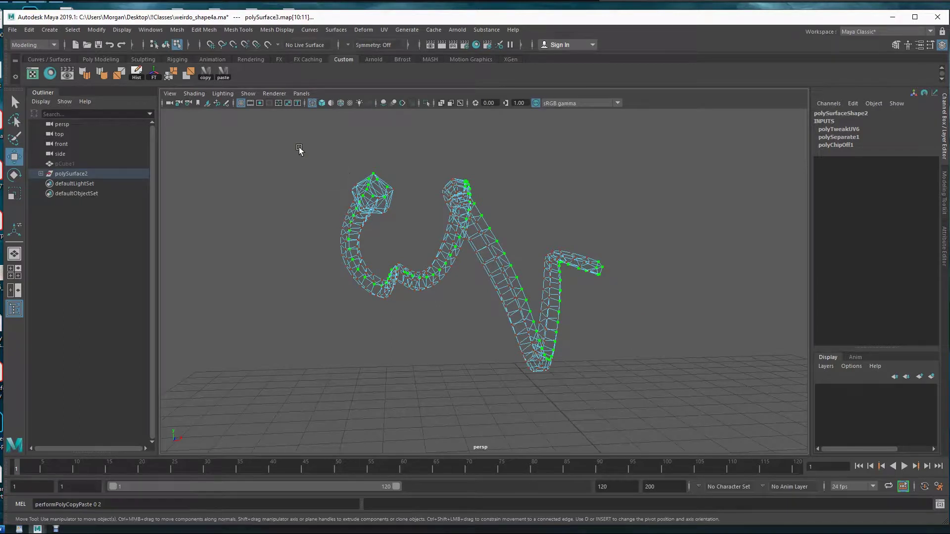
left_click_drag(300, 142, 458, 336)
Step: Open the UV Editor and apply Move and Sew to the arm's selected UVs
left_click(33, 73)
left_click_drag(344, 184, 337, 146)
right_click_drag(427, 293, 257, 271, "alt")
middle_click_drag(483, 300, 339, 325, "alt")
right_click_drag(339, 325, 342, 302, "alt")
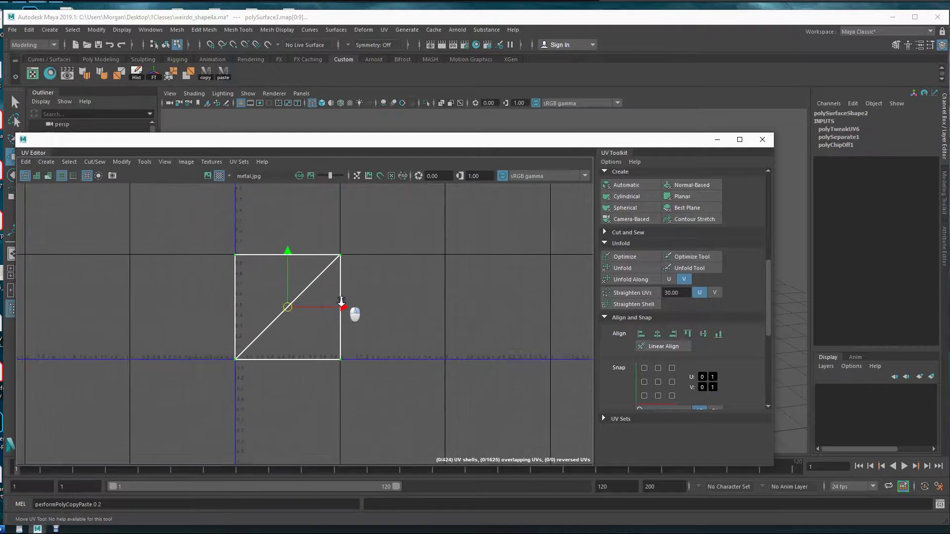
scroll(745, 305, "up", 5)
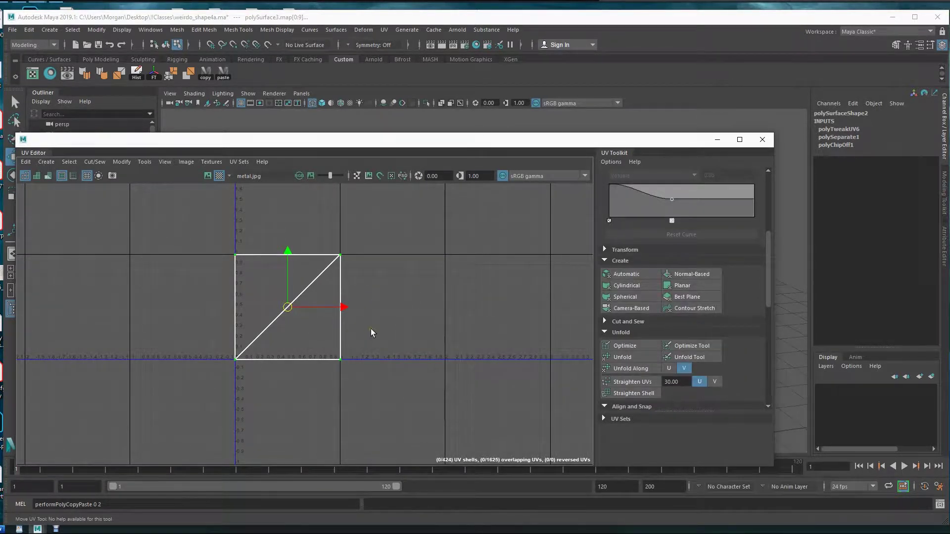
right_click_drag(359, 330, 425, 486)
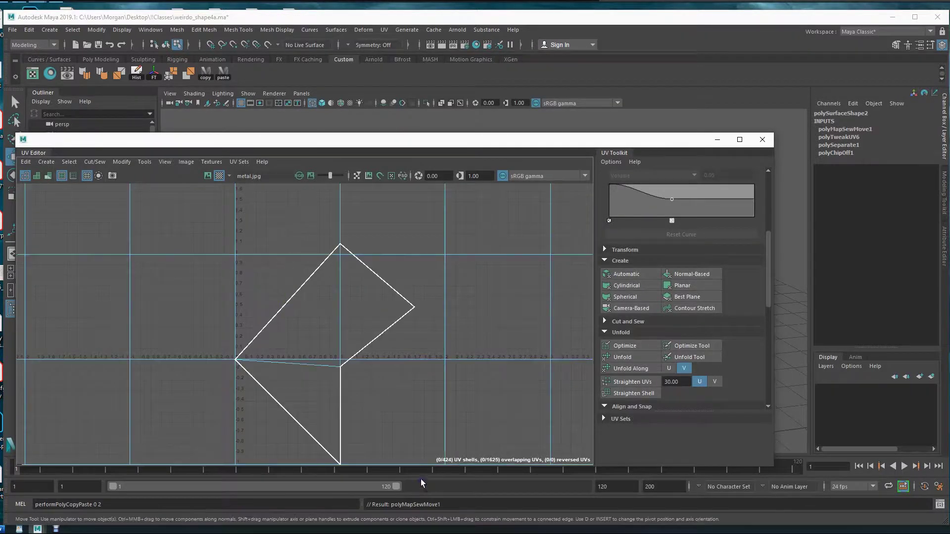
Step: Select the arm's long sewn UV shell, Unfold it and move it upward clear of the small cap shell
scroll(462, 343, "down", 10)
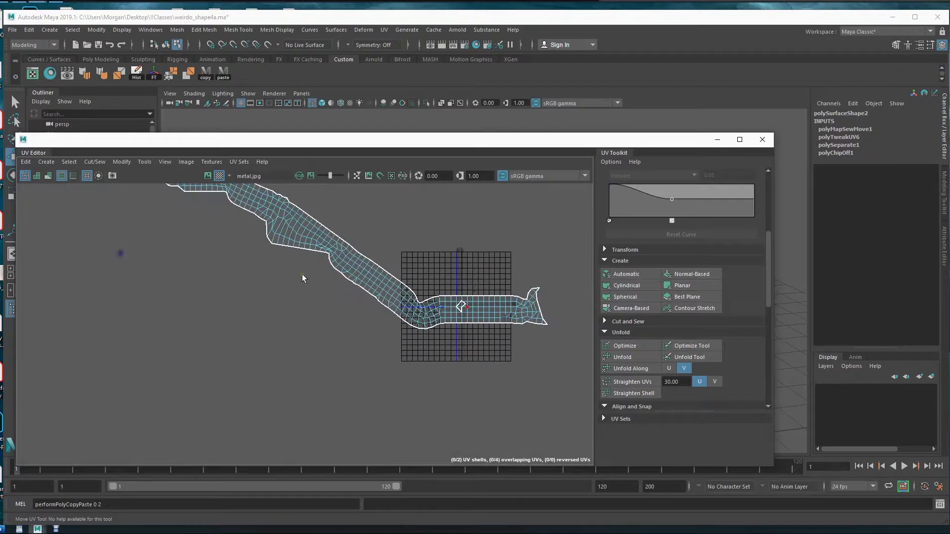
middle_click_drag(359, 265, 334, 268, "alt")
right_click_drag(251, 322, 569, 341, "alt")
middle_click_drag(487, 307, 313, 299, "alt")
right_click_drag(228, 328, 518, 320, "alt")
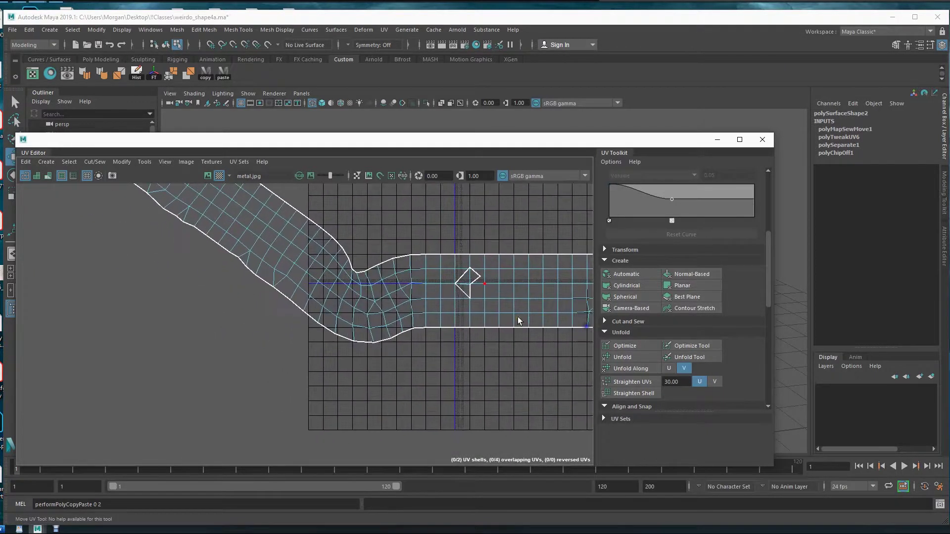
right_click_drag(429, 297, 279, 252, "alt")
middle_click_drag(421, 230, 414, 320, "alt")
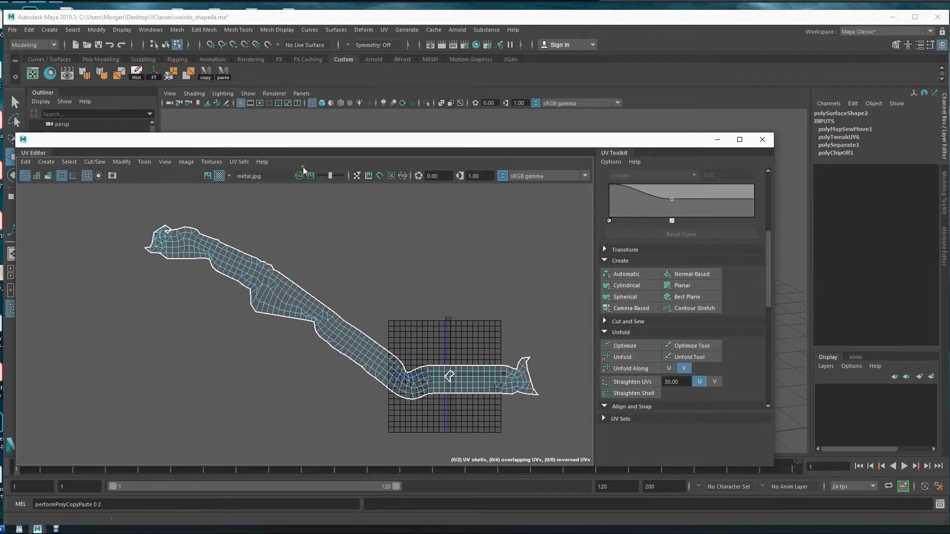
left_click(626, 357)
right_click_drag(384, 370, 353, 359)
left_click(360, 358)
left_click(642, 358)
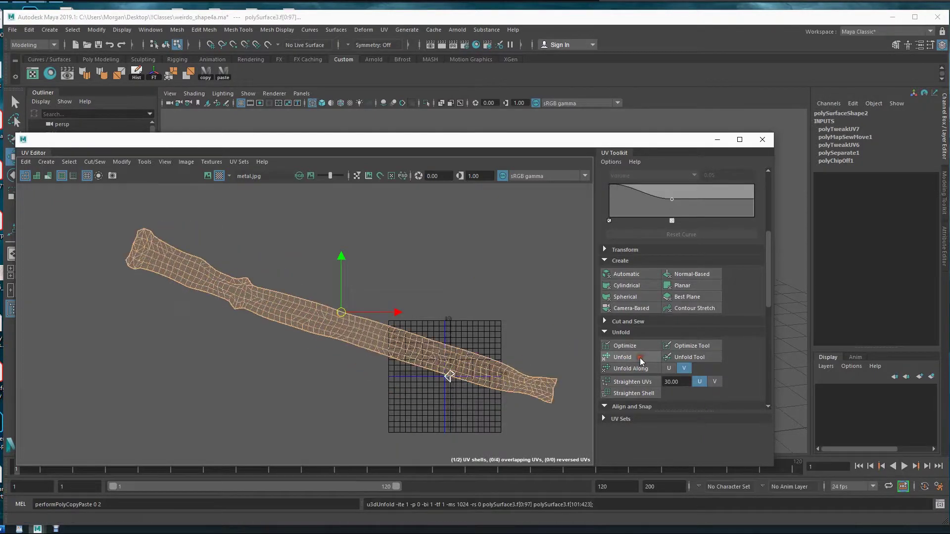
left_click_drag(343, 313, 347, 277)
Step: Select the small pentagonal cap's UV shell and move it off the grid, beside the wide end of the long shell
left_click(448, 375)
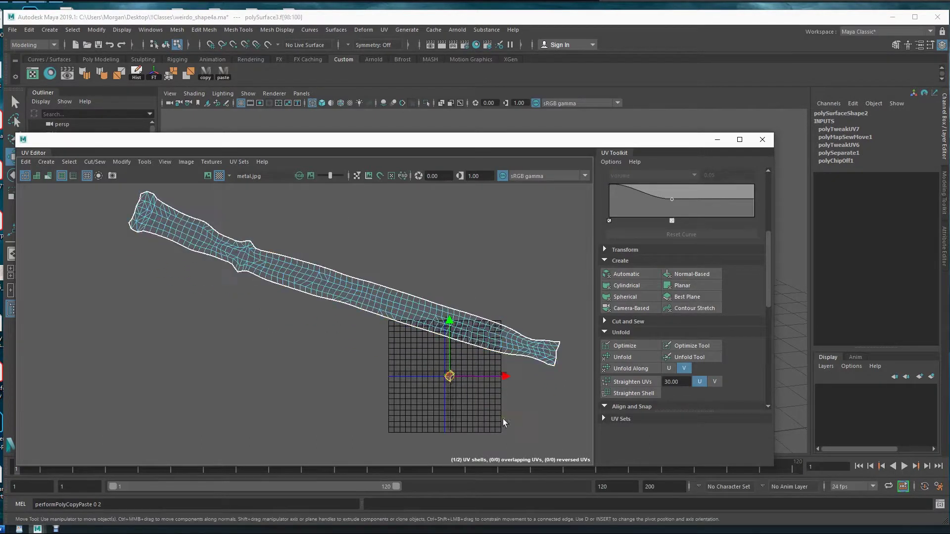
left_click_drag(642, 143, 515, 273)
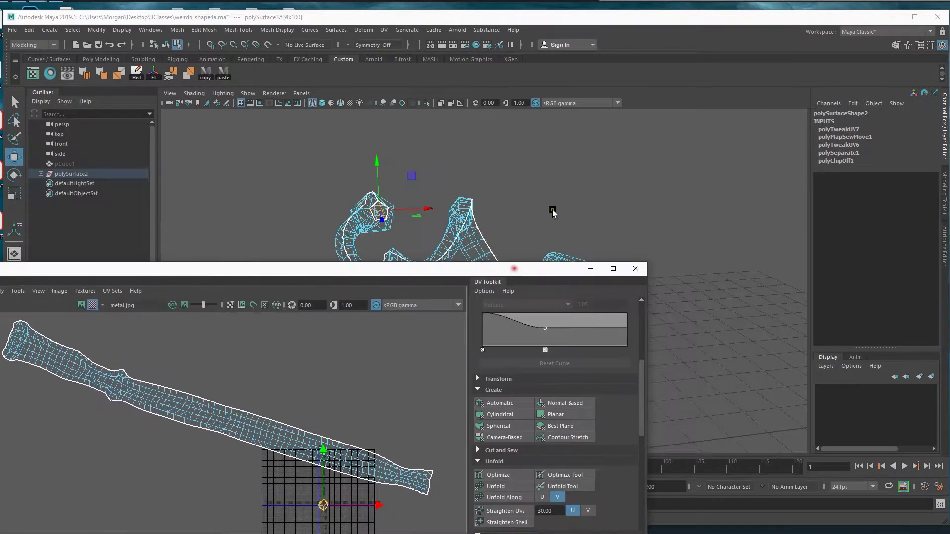
left_click(674, 18)
left_click_drag(324, 508, 157, 344)
middle_click_drag(214, 379, 317, 398, "alt")
left_click_drag(259, 363, 88, 353)
Step: Select the long UV shell, rotate it until it lies horizontally and place it above the UV grid
middle_click_drag(379, 400, 306, 384, "alt")
right_click_drag(383, 406, 338, 396, "alt")
right_click_drag(326, 433, 298, 380)
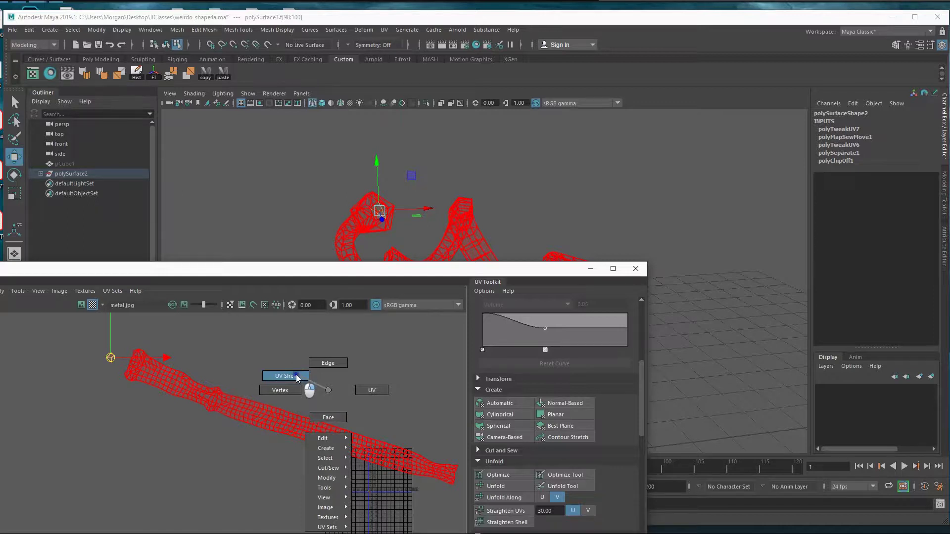
right_click_drag(296, 375, 296, 375)
left_click(313, 431)
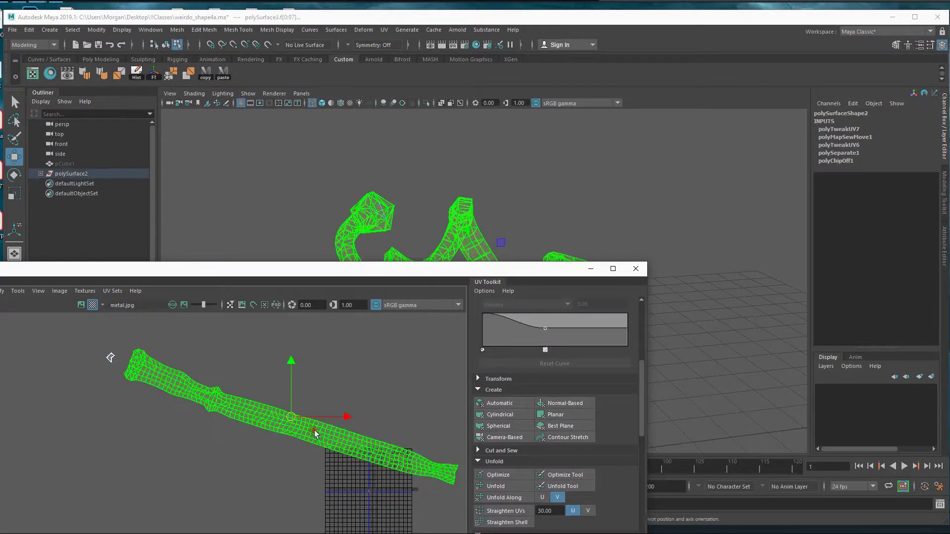
key("e")
left_click_drag(339, 403, 338, 386)
middle_click_drag(392, 408, 350, 357, "alt")
key("w")
mouse_move(250, 366)
left_mouse_down()
mouse_move(267, 399)
mouse_move(256, 372)
left_mouse_up()
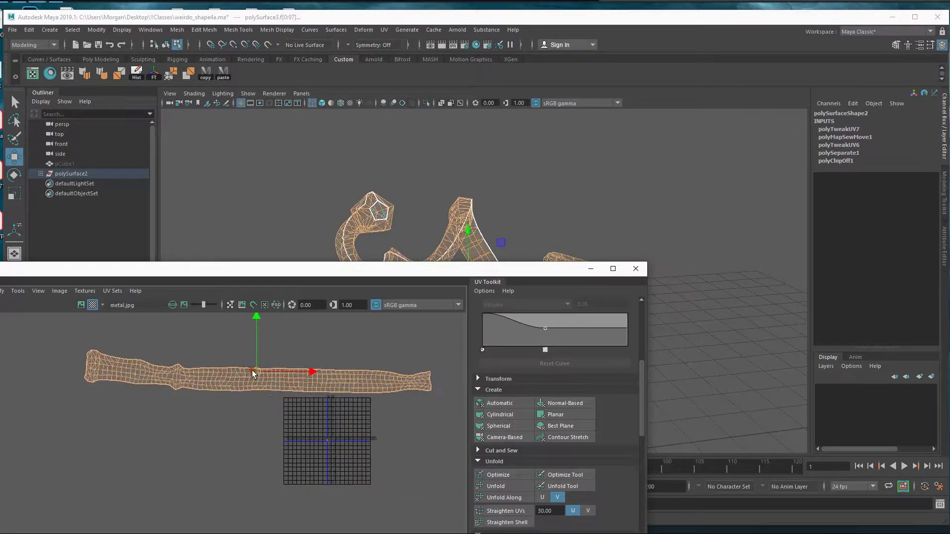
key("e")
left_click_drag(285, 415, 287, 418)
Step: Select the UVs of the long shell's wide end section and rotate them slightly to straighten the strip
right_click_drag(187, 421, 298, 409, "alt")
middle_click_drag(225, 393, 337, 398, "alt")
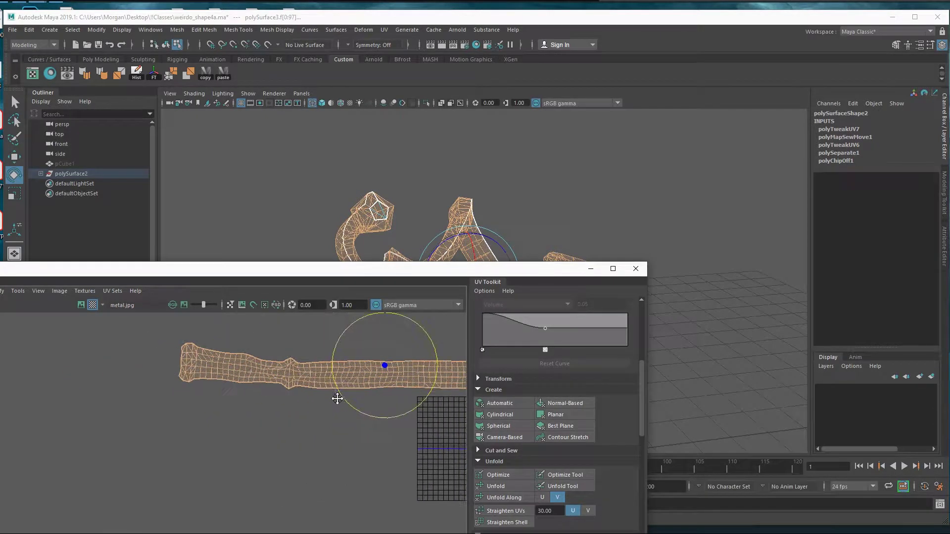
right_click_drag(257, 390, 303, 391)
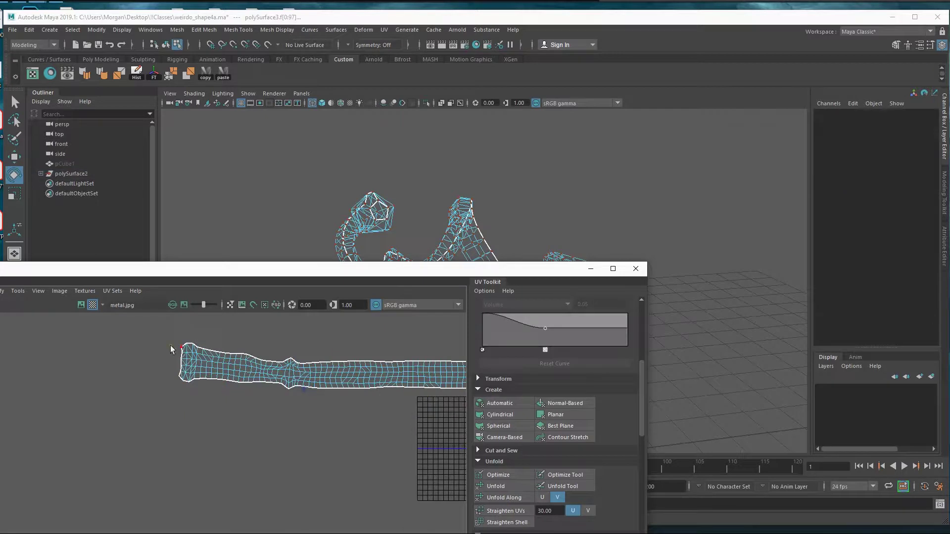
left_click_drag(155, 325, 284, 415)
right_click_drag(231, 415, 498, 412, "alt")
middle_click_drag(325, 369, 306, 444, "alt")
right_click_drag(306, 445, 430, 461, "alt")
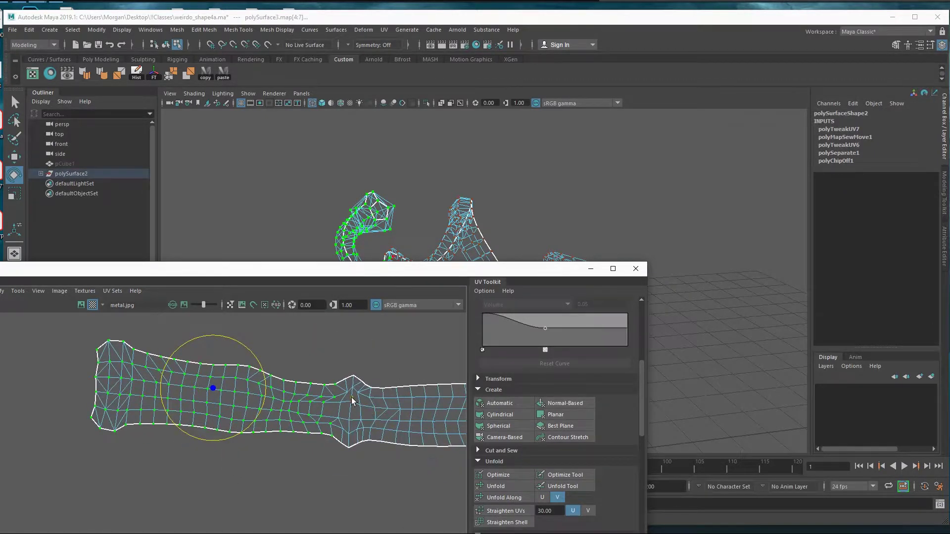
key("w")
key("e")
left_click_drag(257, 359, 265, 361)
key("q")
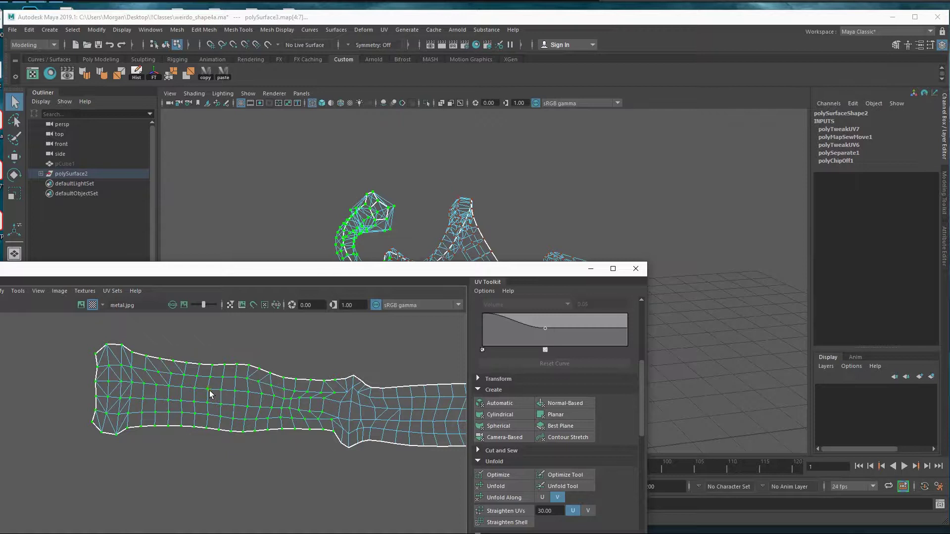
Step: Fine-tune the position and rotation of the wide end's UVs so they line up with the rest of the strip
key("w")
mouse_move(210, 395)
left_mouse_down()
mouse_move(263, 385)
mouse_move(212, 397)
left_mouse_up()
key("e")
key("w")
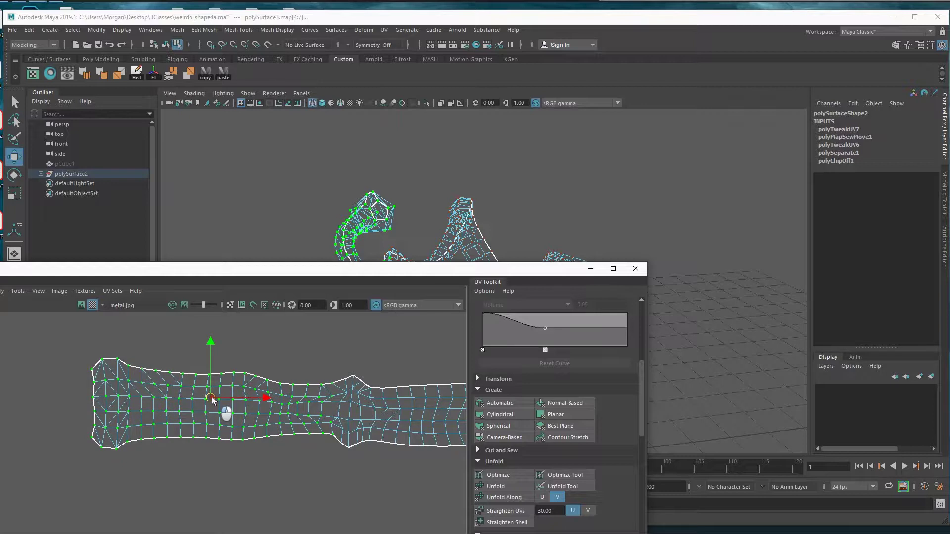
key("e")
left_click_drag(262, 378, 263, 378)
key("w")
left_click_drag(211, 397, 208, 400)
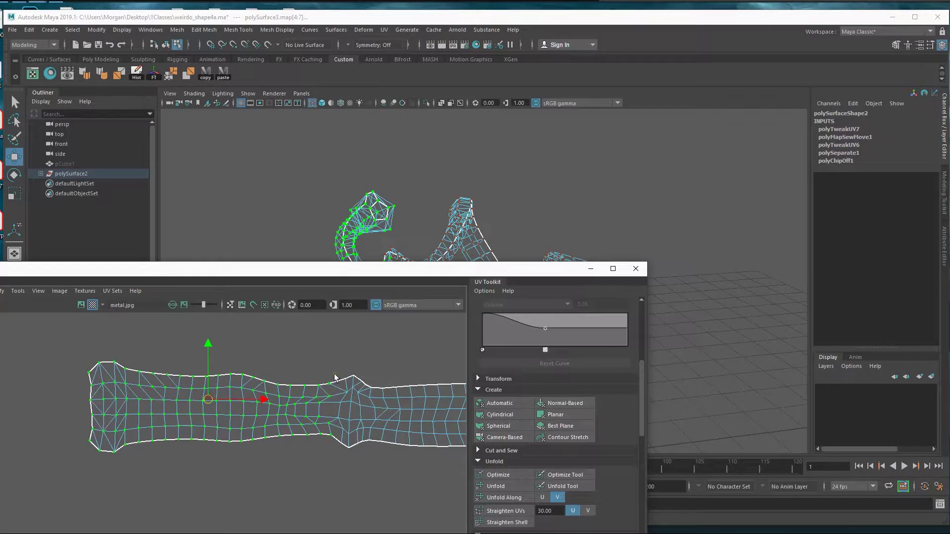
Step: Select the UVs around the strip's narrow bulge and rotate them slightly into alignment
left_click_drag(339, 366, 368, 473)
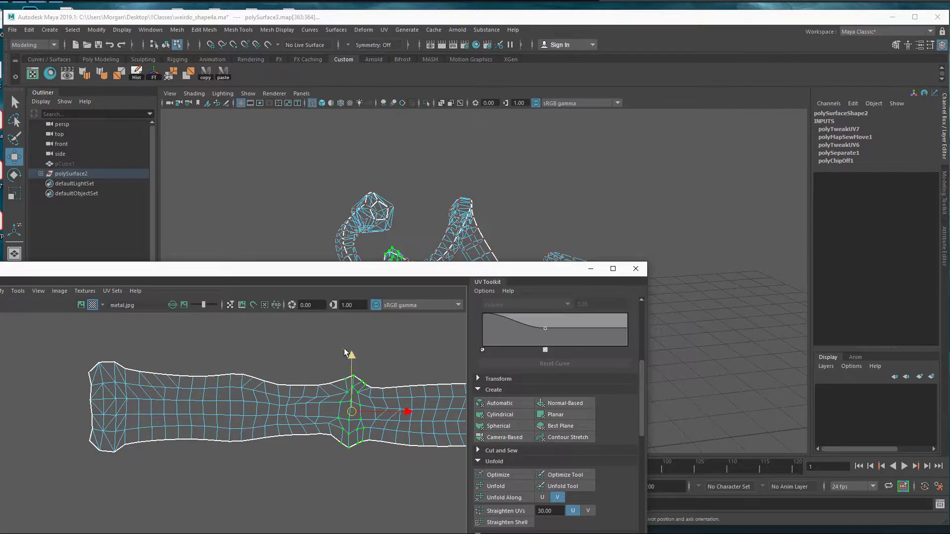
left_click_drag(326, 418, 334, 459, "shift")
left_click_drag(374, 409, 374, 410, "shift")
key("e")
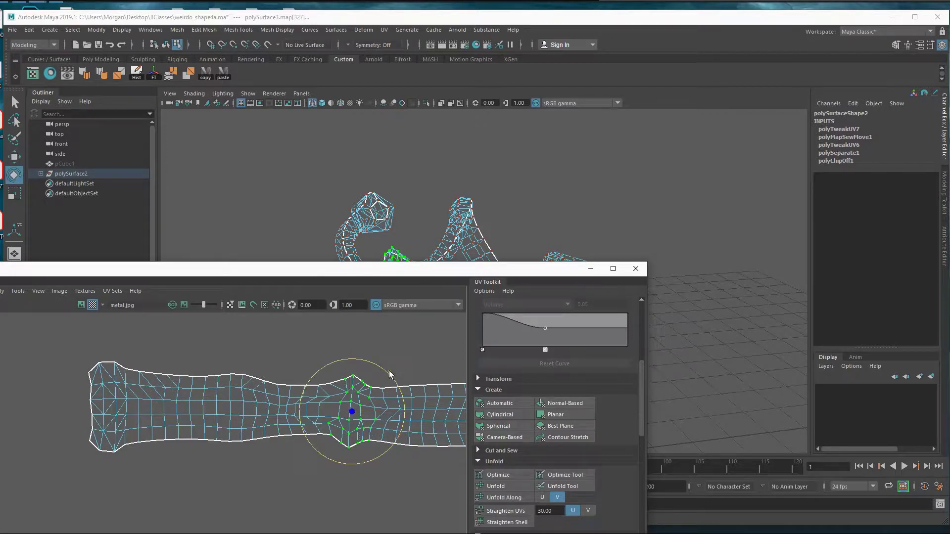
left_click_drag(387, 377, 388, 375)
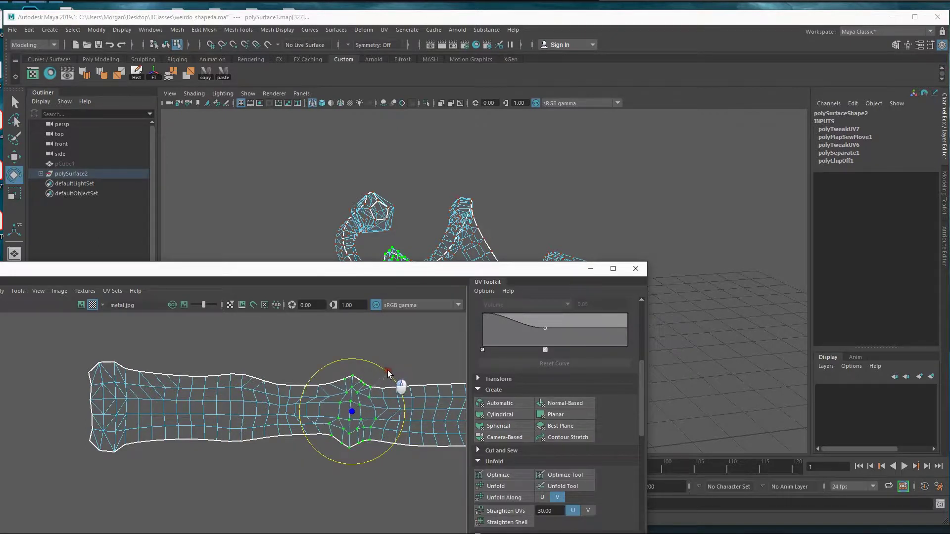
key("w")
Step: Close the UV Editor and select the faces of the inner pentagonal cap on the arm's tip in shaded display
right_click_drag(376, 482, 186, 418, "alt")
middle_click_drag(336, 389, 307, 384, "alt")
middle_click_drag(428, 384, 300, 380, "alt")
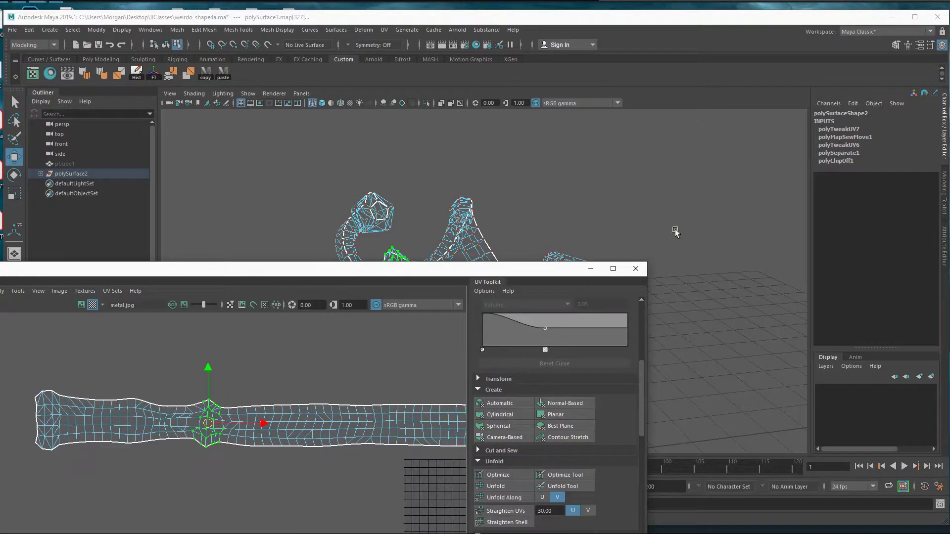
left_click(638, 271)
left_click(385, 340)
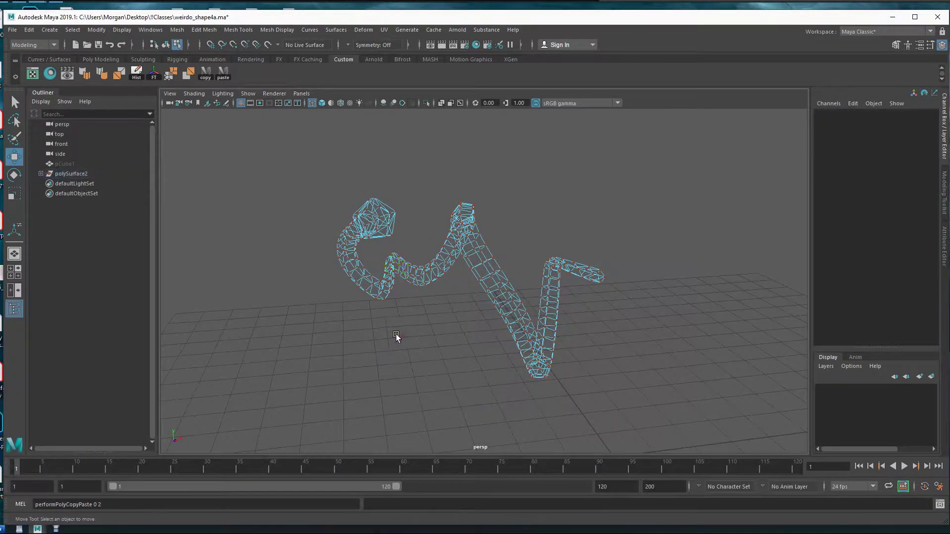
right_click_drag(397, 335, 555, 312, "alt")
left_click_drag(438, 269, 410, 262, "alt")
key("F11")
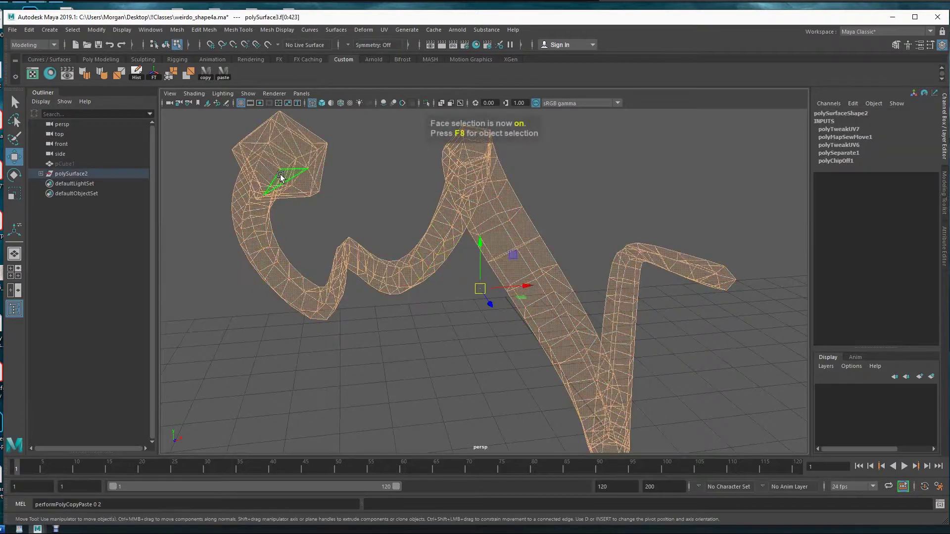
key("5")
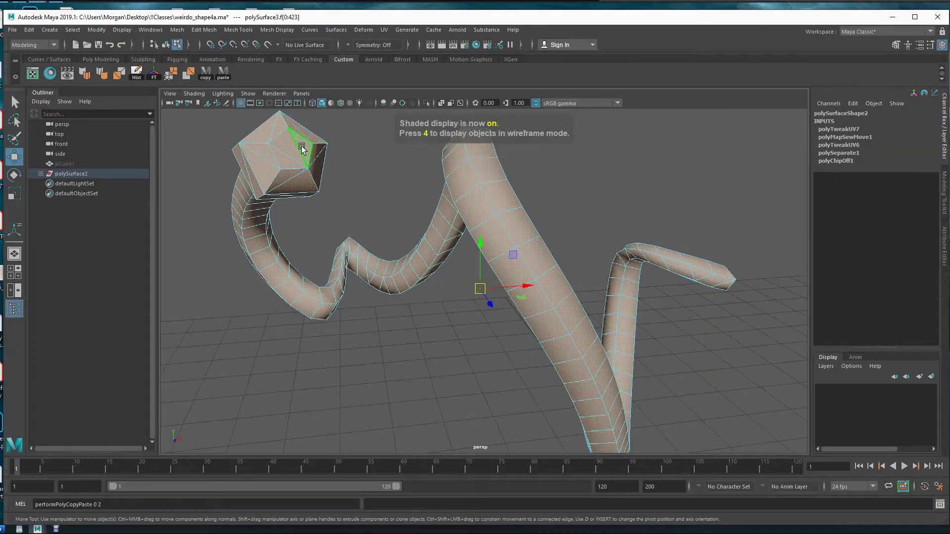
left_click(302, 148)
left_click(282, 163, "shift")
left_click(281, 161, "shift")
Step: Reopen the UV Editor and give the selected cap faces a Normal-Based projection
right_click_drag(470, 248, 425, 227, "alt")
middle_click_drag(533, 273, 452, 237, "alt")
mouse_move(416, 240)
left_mouse_down("alt")
mouse_move(307, 240)
mouse_move(388, 254)
mouse_move(405, 211)
left_mouse_up("alt")
key("5")
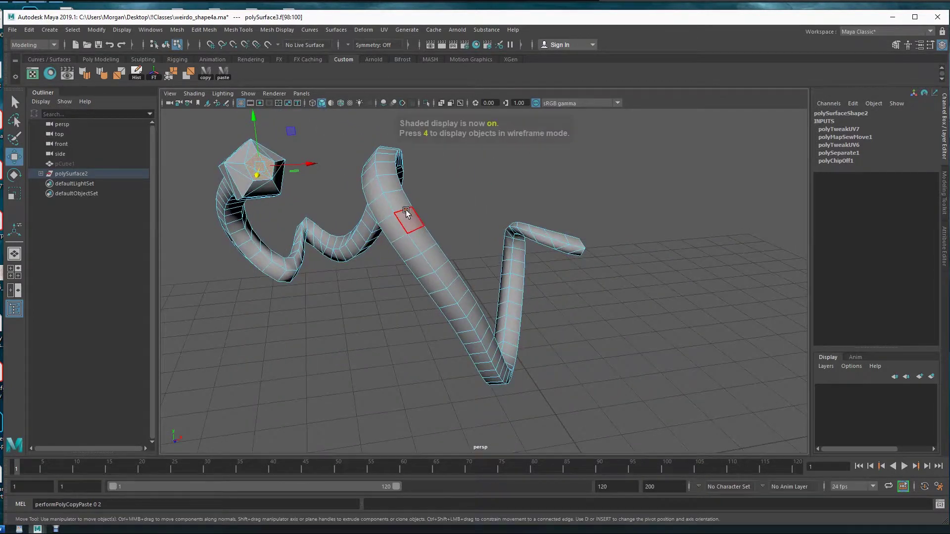
left_click(33, 74)
left_click_drag(259, 271, 287, 129)
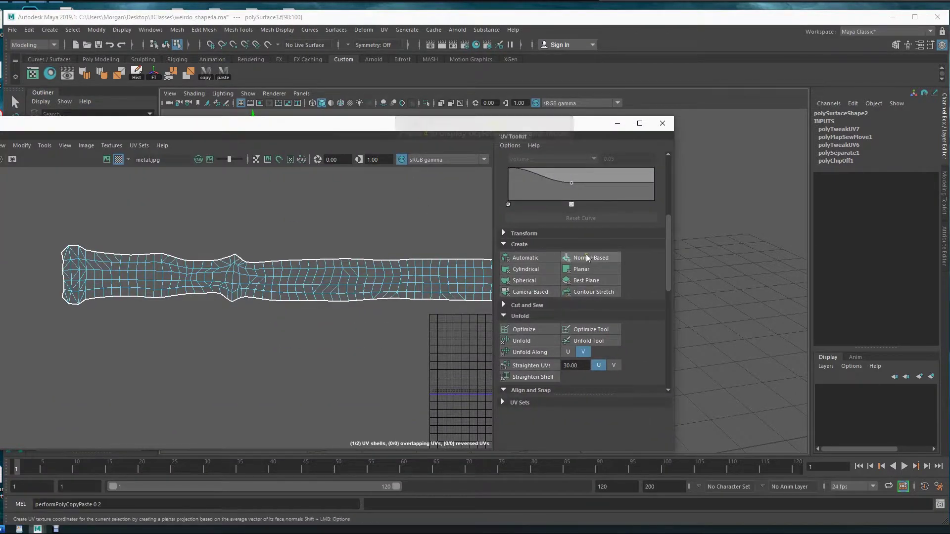
left_click(575, 254)
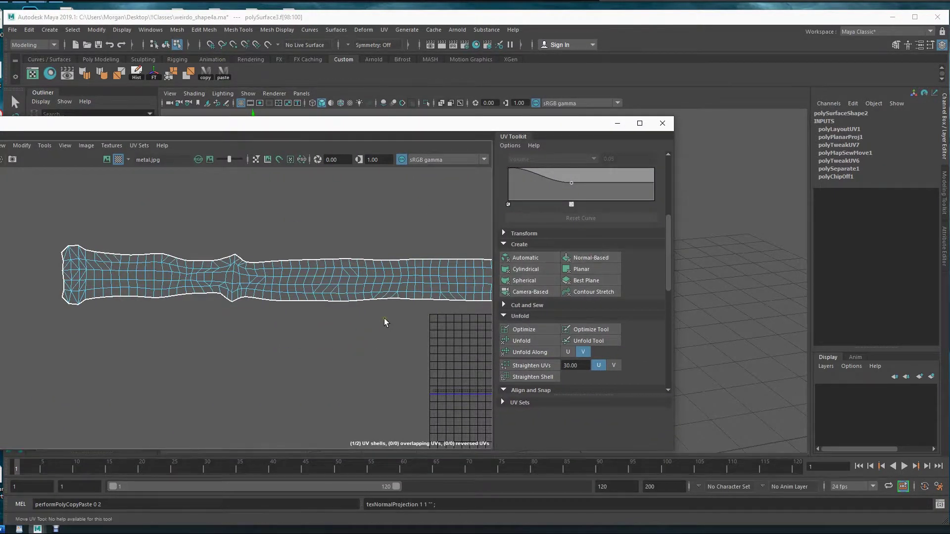
Step: Move the newly projected cap shell out of the grid to just beside the wide end of the long shell
key("w")
key("f")
scroll(411, 318, "down", 8)
scroll(291, 252, "down", 4)
scroll(468, 312, "down", 3)
scroll(430, 301, "down", 3)
left_click_drag(448, 312, 49, 218)
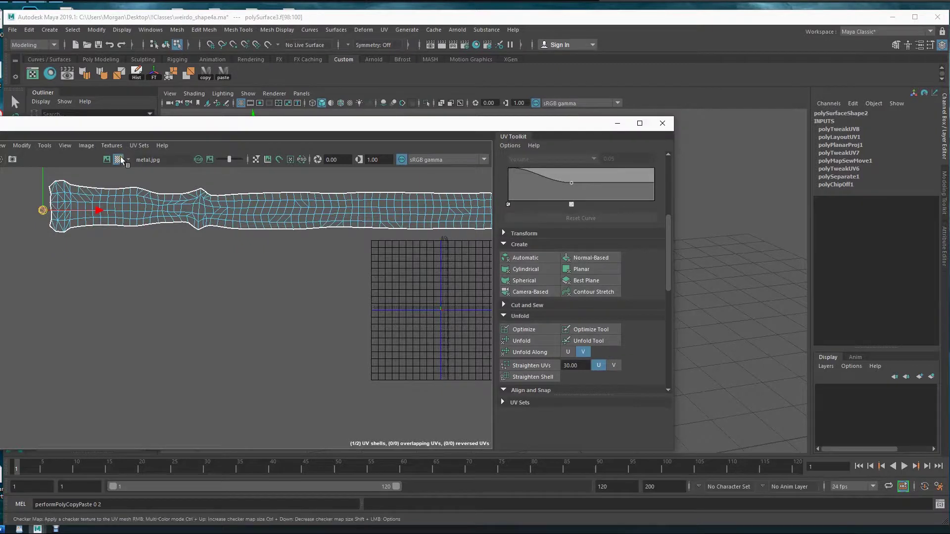
Step: Arrange the view so the checkered arm shows alongside its UVs, and select both the cap and long shells
left_click_drag(311, 124, 355, 262)
left_click_drag(409, 224, 382, 280, "alt")
middle_click_drag(396, 380, 303, 425, "alt")
right_click_drag(442, 420, 310, 432, "alt")
key("q")
left_click_drag(143, 361, 547, 431)
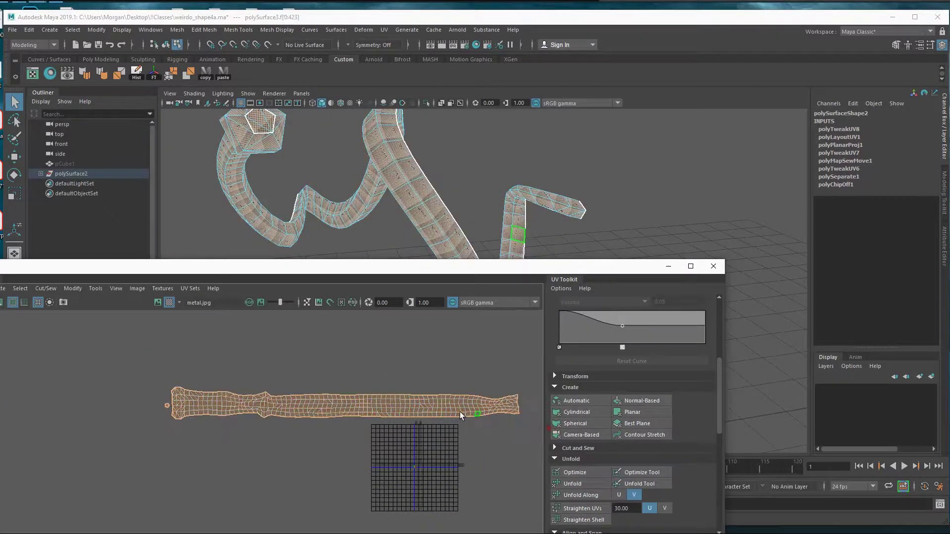
Step: Scale both UV shells down together and move them inside the UV grid, near its center
key("r")
left_click_drag(341, 403, 297, 434)
key("w")
left_click_drag(340, 401, 423, 462)
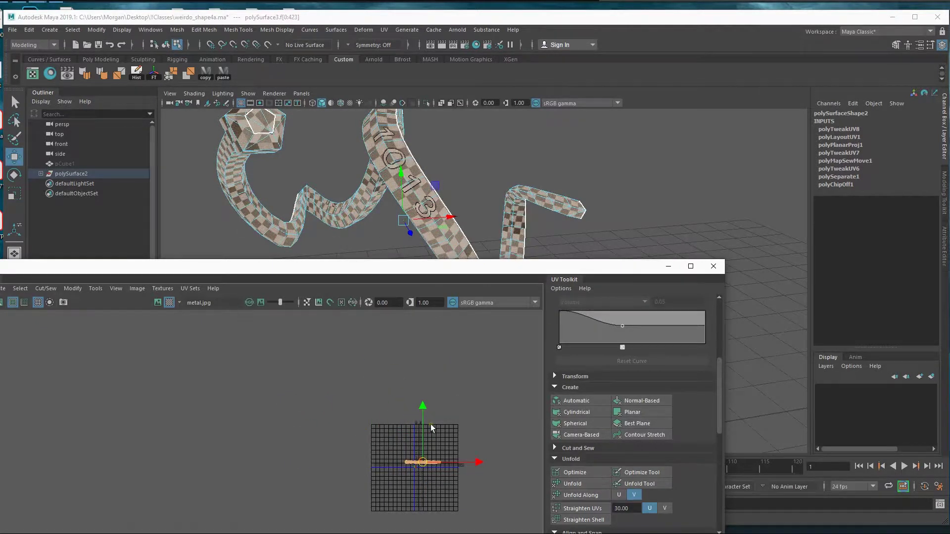
key("f")
scroll(31, 381, "down", 6)
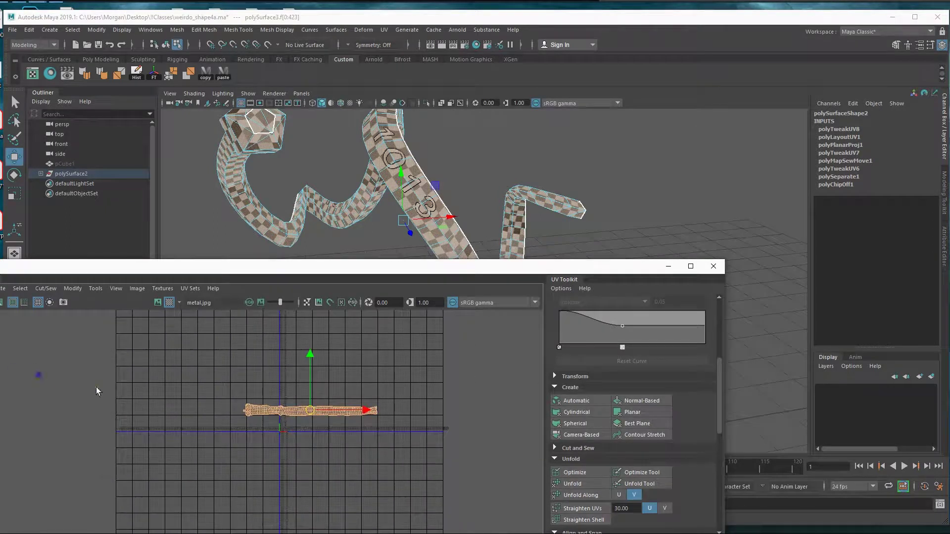
Step: Scale both arm UV shells down a little more, then close the UV Editor and clear the selection
key("r")
left_click_drag(311, 417, 314, 430)
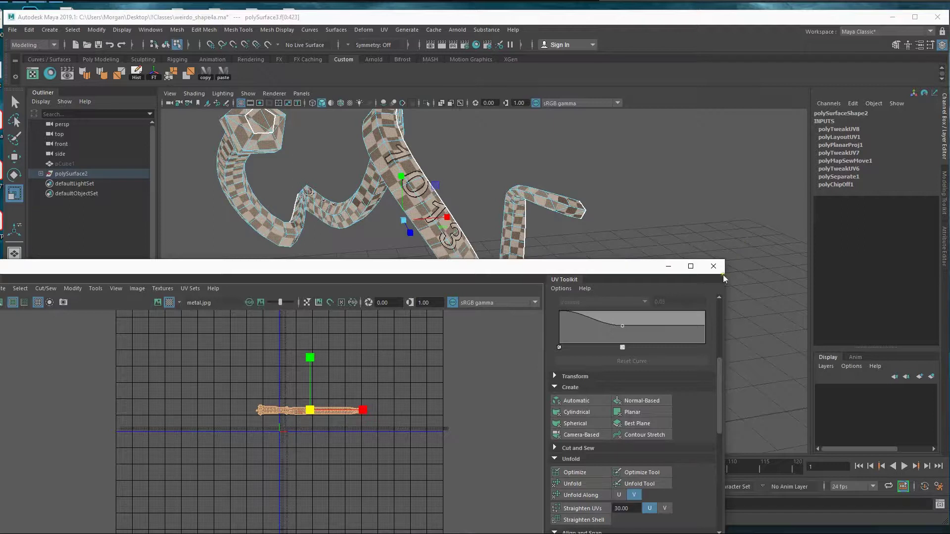
left_click(714, 267)
left_click(598, 321)
middle_click_drag(441, 290, 468, 311, "alt")
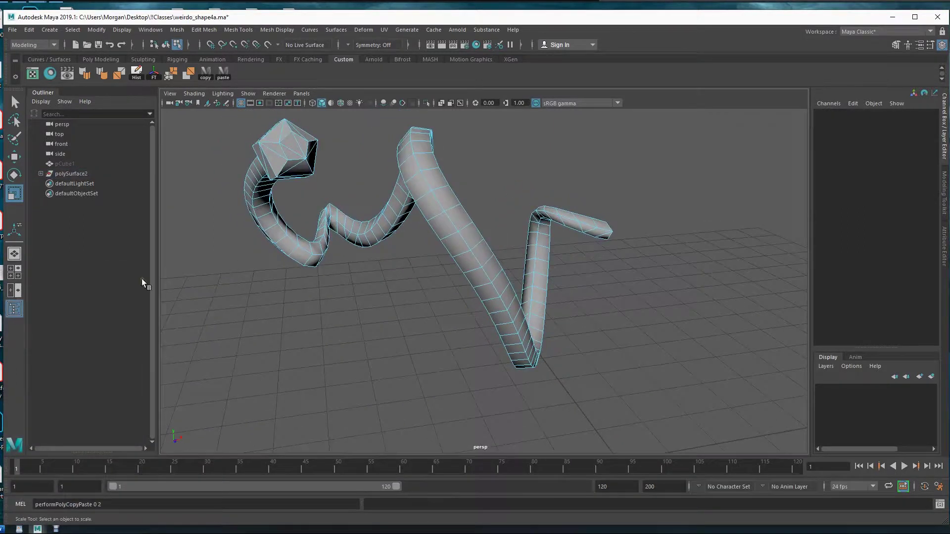
Step: Reopen the UV Editor and examine the checker pattern along the whole arm from a wider view, then close the editor
left_click(33, 76)
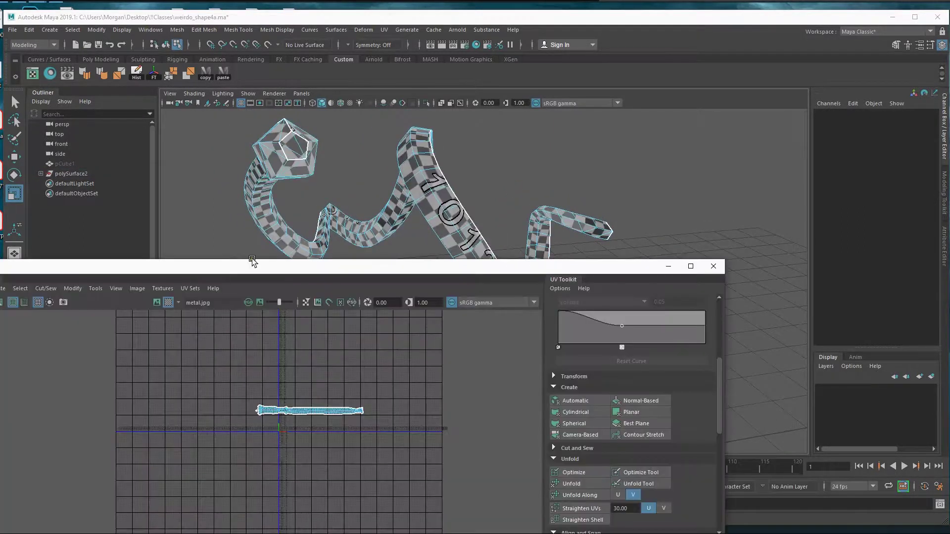
left_click_drag(253, 274, 325, 432)
left_click_drag(375, 373, 648, 337, "alt")
left_click_drag(598, 239, 558, 267, "alt")
right_click_drag(558, 267, 470, 252, "alt")
middle_click_drag(549, 291, 498, 263, "alt")
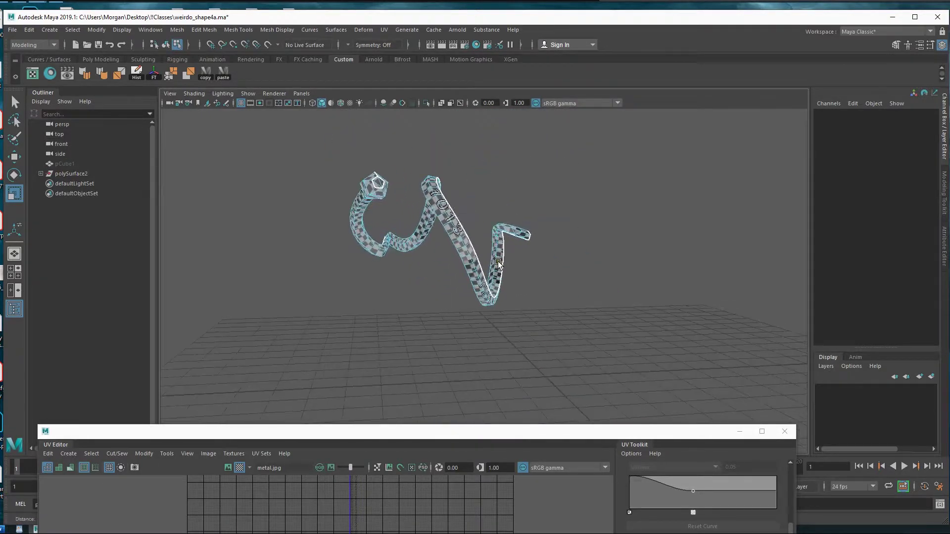
left_click_drag(689, 427, 741, 242)
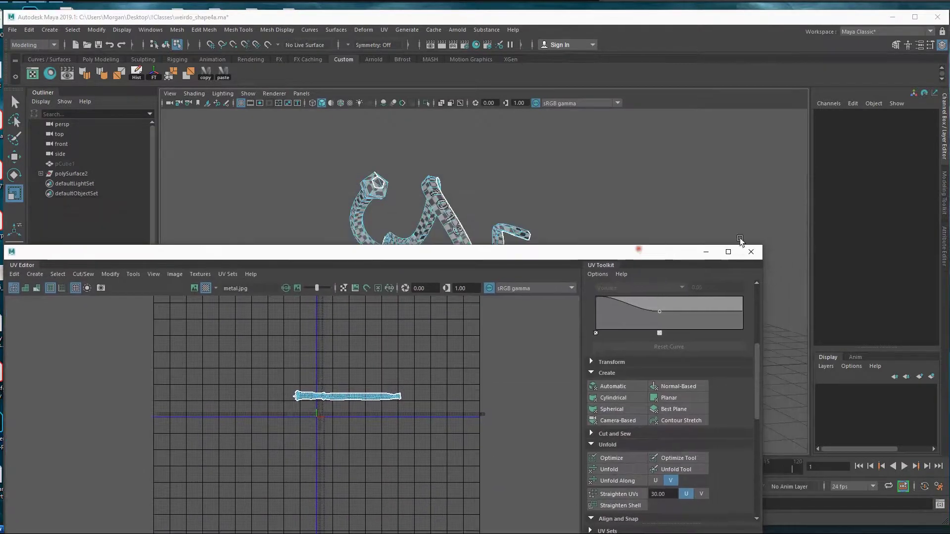
left_click(751, 251)
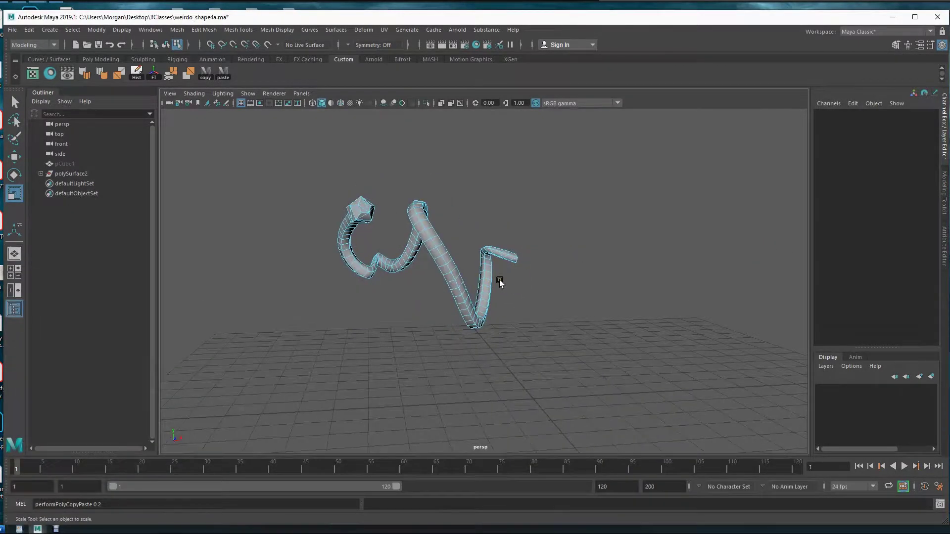
Step: Show all hidden objects so the character's body appears again beside the arm
key("space")
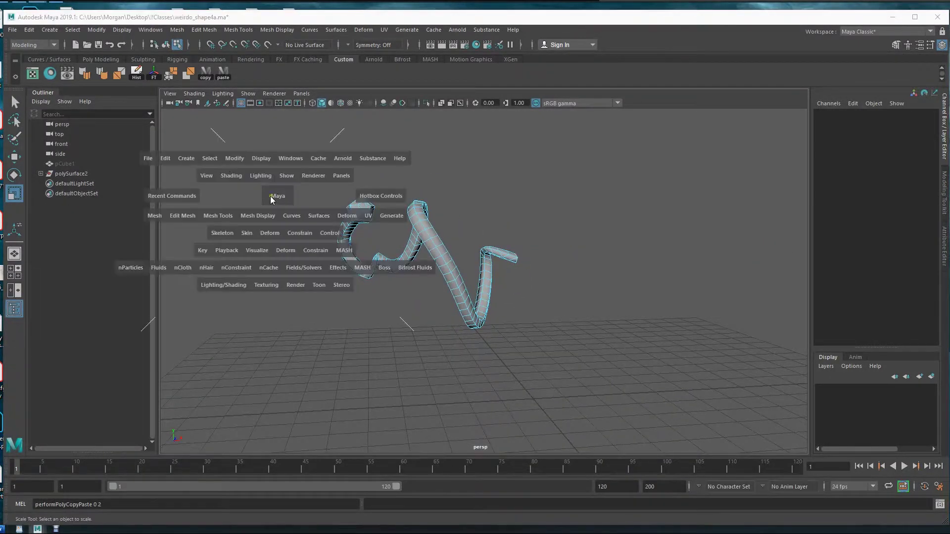
left_click(261, 159)
mouse_move(280, 223)
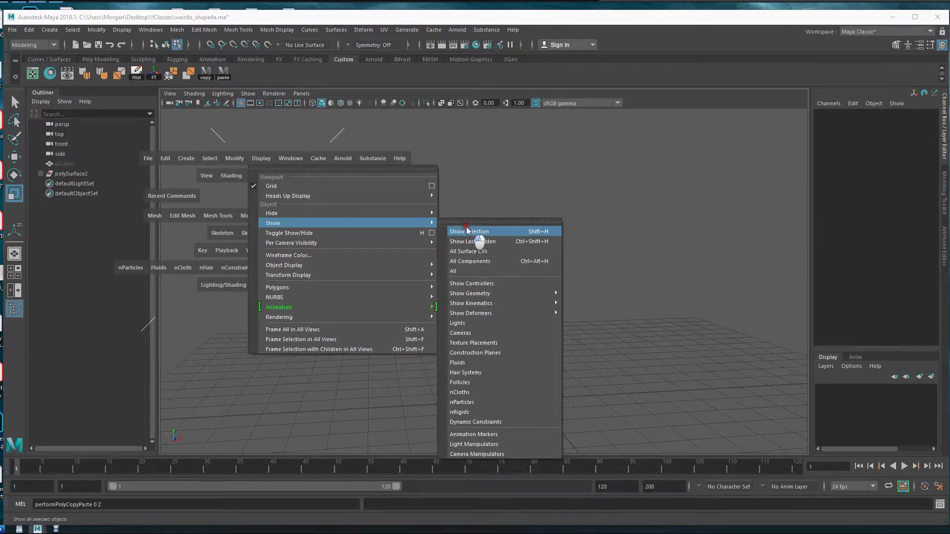
left_click(462, 271)
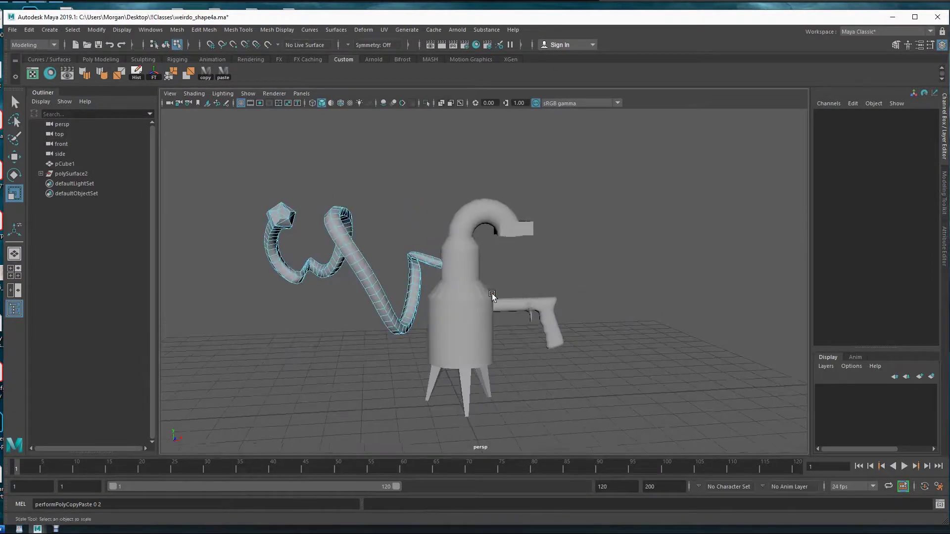
Step: Return to object selection, combine the arm and the body with its gun into one mesh, and delete the mesh's history
key("q")
key("F8")
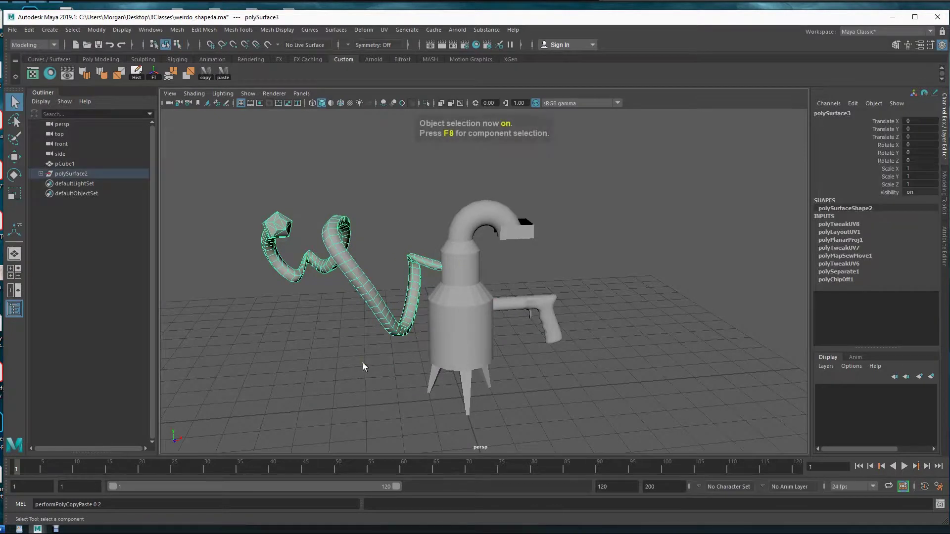
left_click(459, 274)
left_click(518, 235)
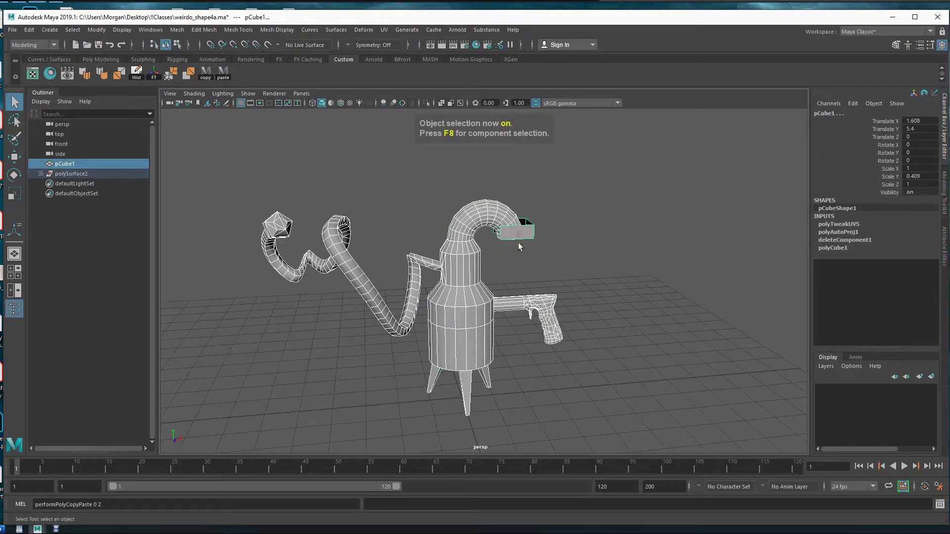
left_click(478, 306)
key("w")
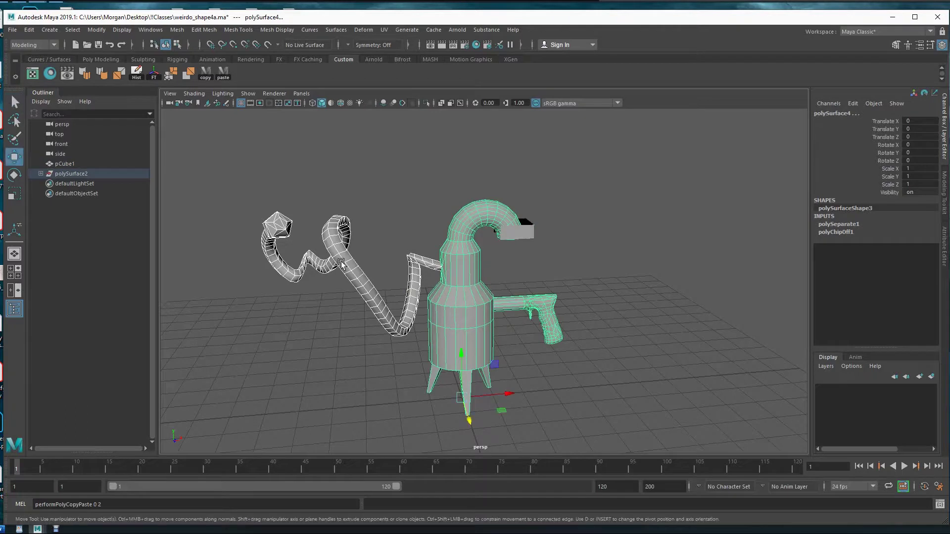
key("space")
left_click(270, 181)
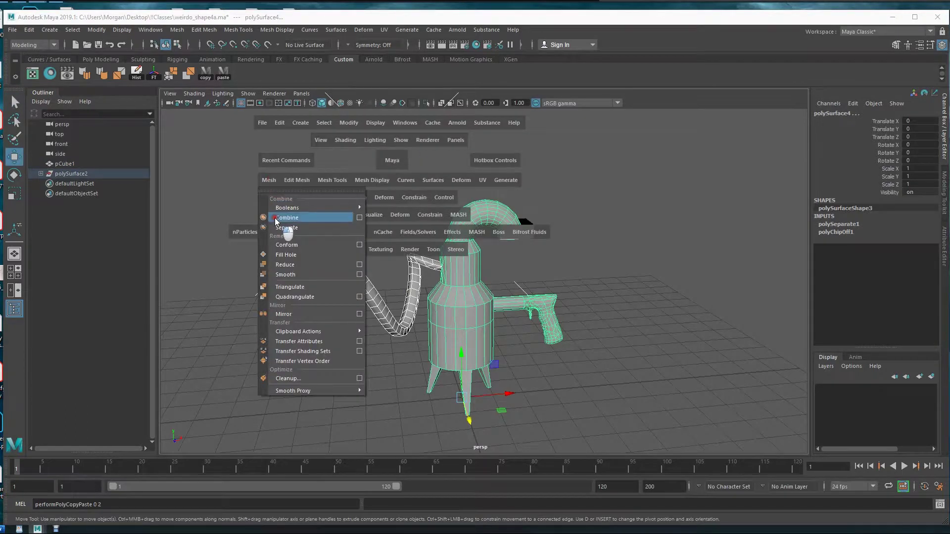
left_click(290, 214)
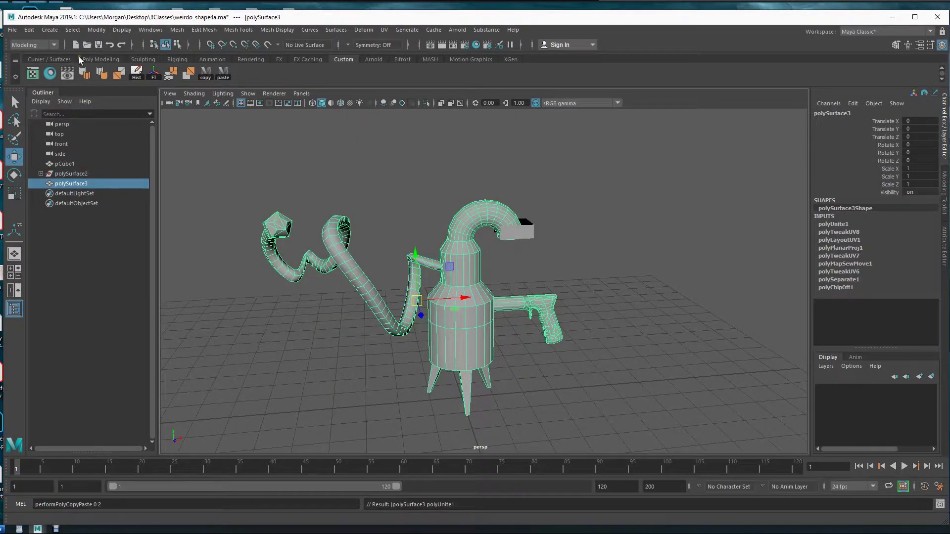
left_click(136, 73)
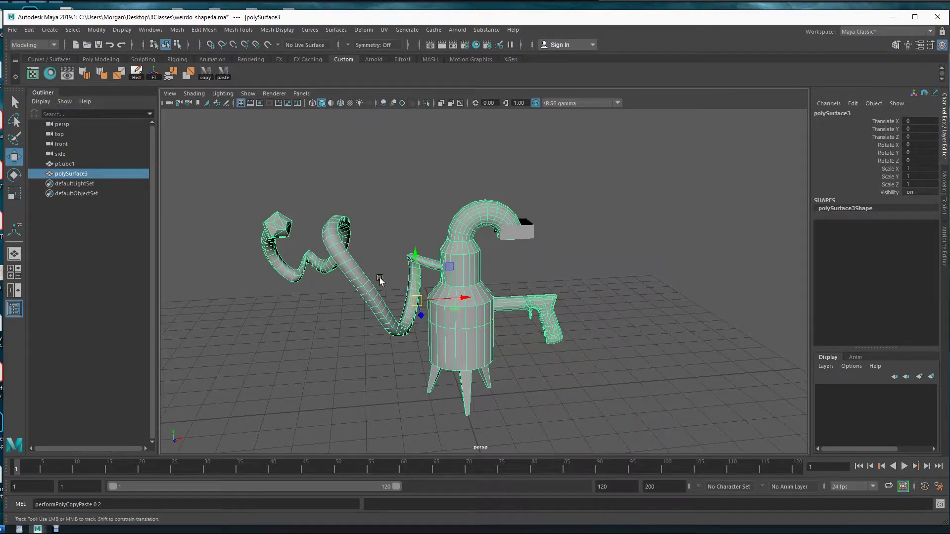
Step: Reselect the combined mesh and open its UVs in the UV Editor
left_click(348, 352)
mouse_move(439, 324)
left_mouse_down("alt")
mouse_move(454, 319)
mouse_move(422, 328)
left_mouse_up("alt")
middle_click_drag(422, 328, 431, 325, "alt")
left_click(401, 314)
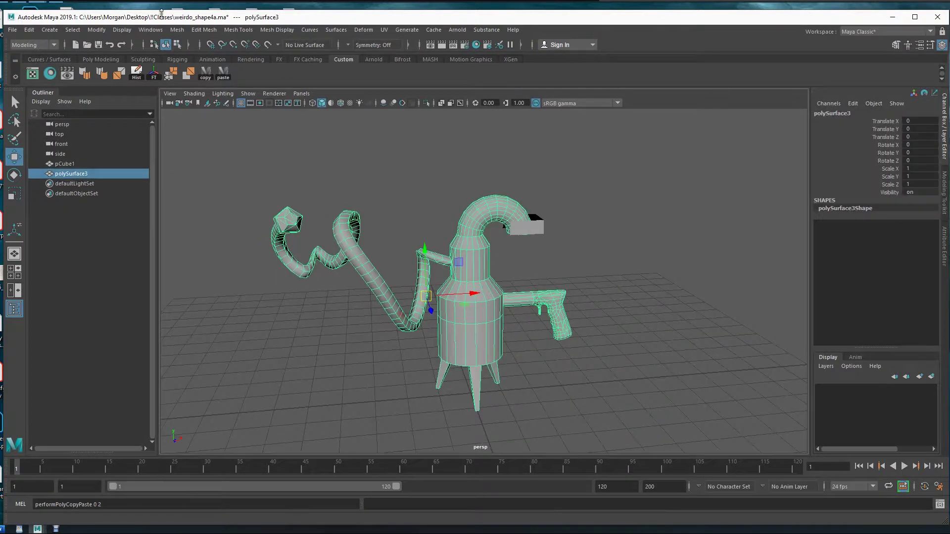
left_click(49, 74)
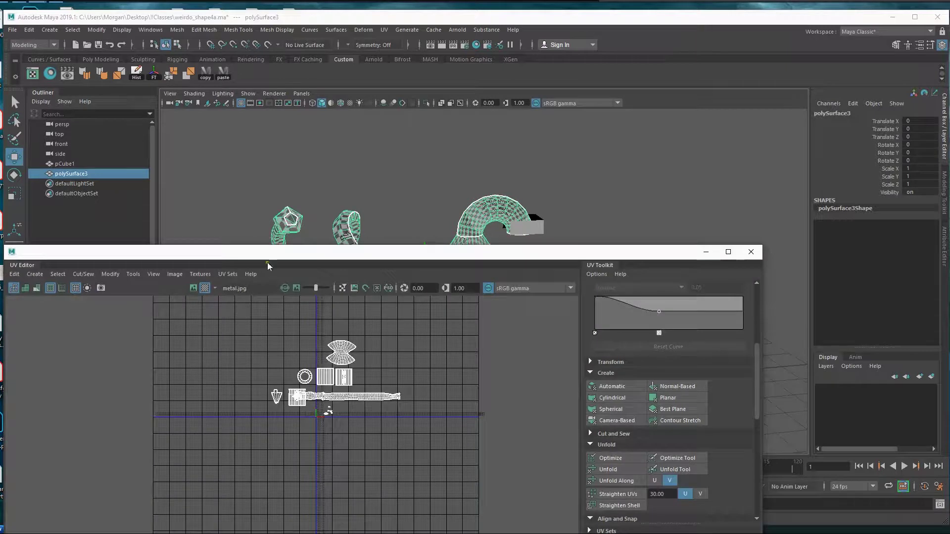
Step: Move the square body shell off the wide end of the arm strip, to the free space beside the ring shell
middle_click_drag(385, 320, 373, 317, "alt")
right_click_drag(217, 363, 440, 383, "alt")
middle_click_drag(453, 382, 384, 422, "alt")
right_click_drag(223, 410, 515, 445, "alt")
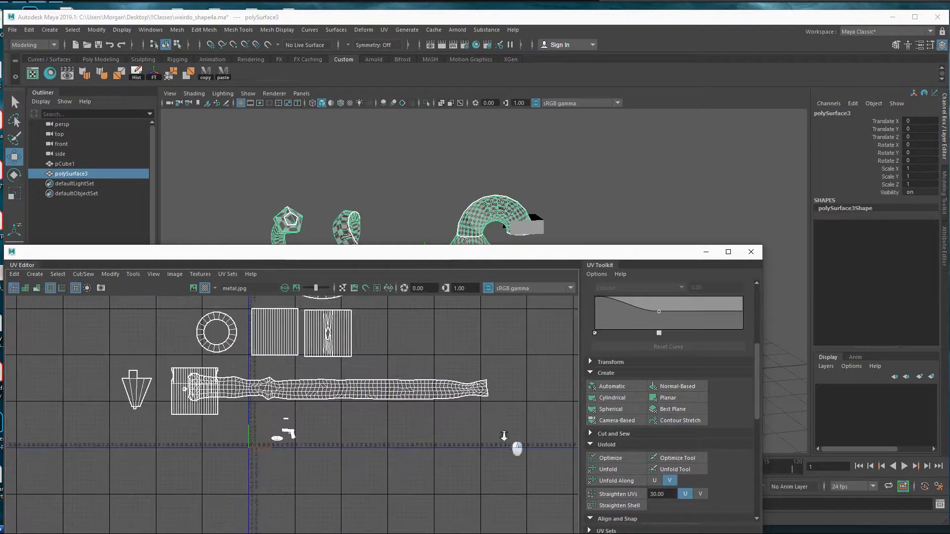
middle_click_drag(438, 423, 472, 428, "alt")
right_click_drag(216, 411, 168, 390)
left_click(212, 414)
left_click_drag(237, 397, 193, 338)
middle_click_drag(412, 407, 367, 429, "alt")
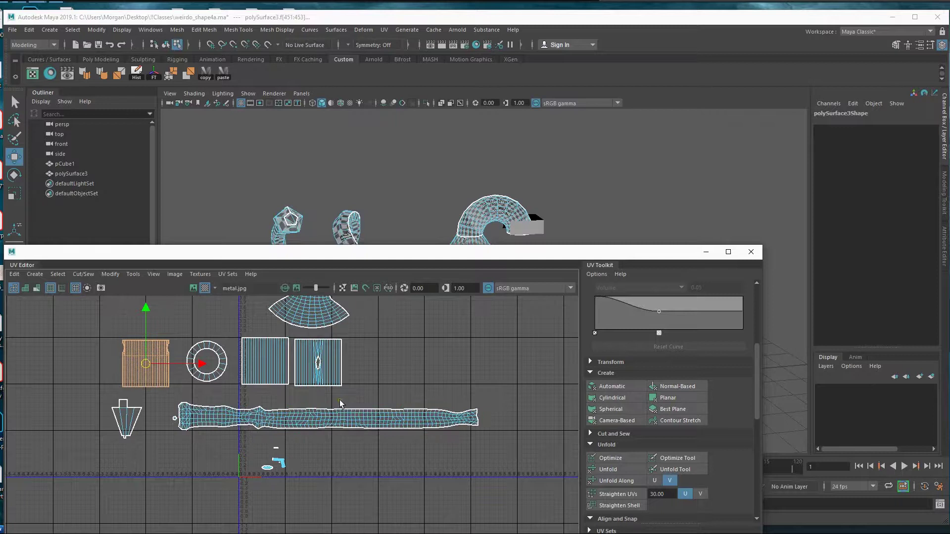
Step: Select the flattened disc shell of the body's underside and give its faces a Normal-Based projection
middle_click_drag(278, 456, 289, 357, "alt")
right_click_drag(194, 426, 534, 445, "alt")
middle_click_drag(449, 373, 360, 456, "alt")
right_click_drag(228, 422, 614, 434, "alt")
left_click_drag(411, 250, 359, 385)
left_click_drag(463, 272, 460, 191, "alt")
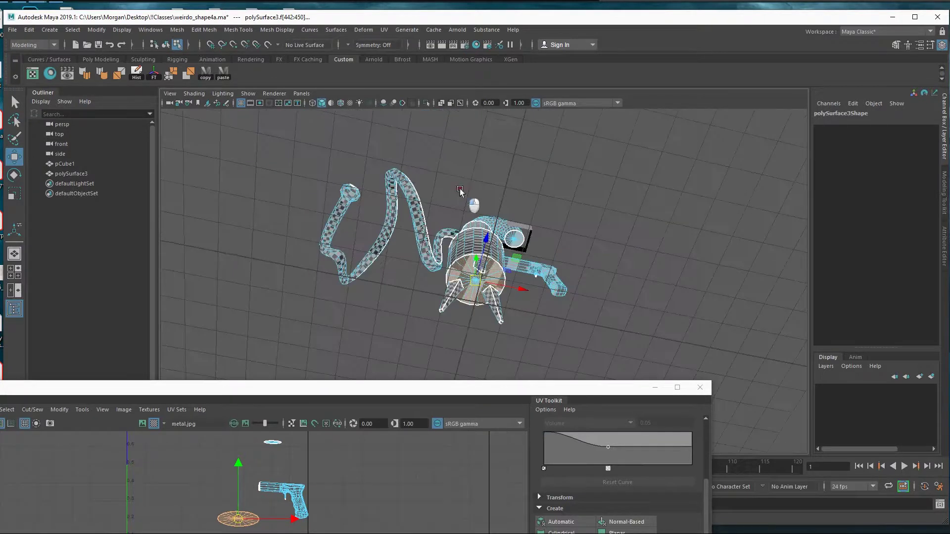
right_click_drag(468, 290, 624, 309, "alt")
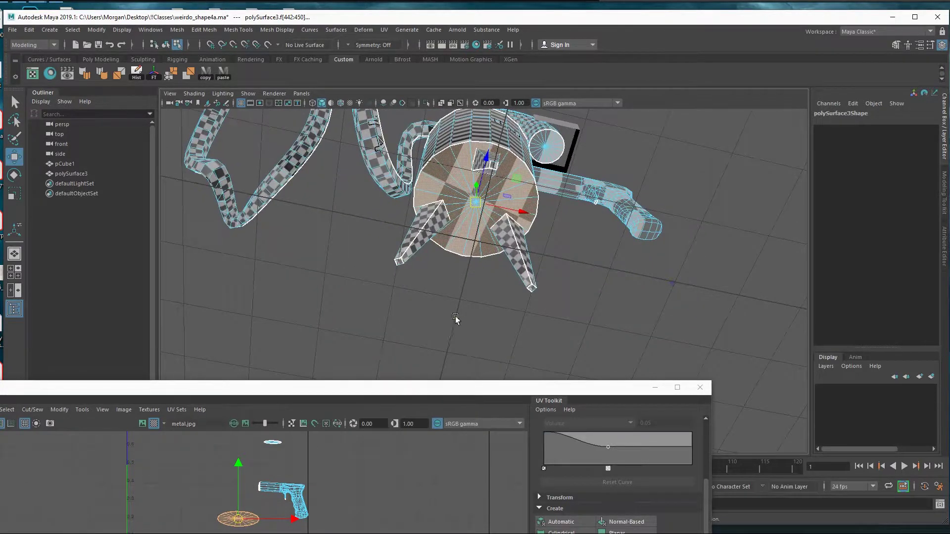
left_click_drag(465, 393, 503, 198)
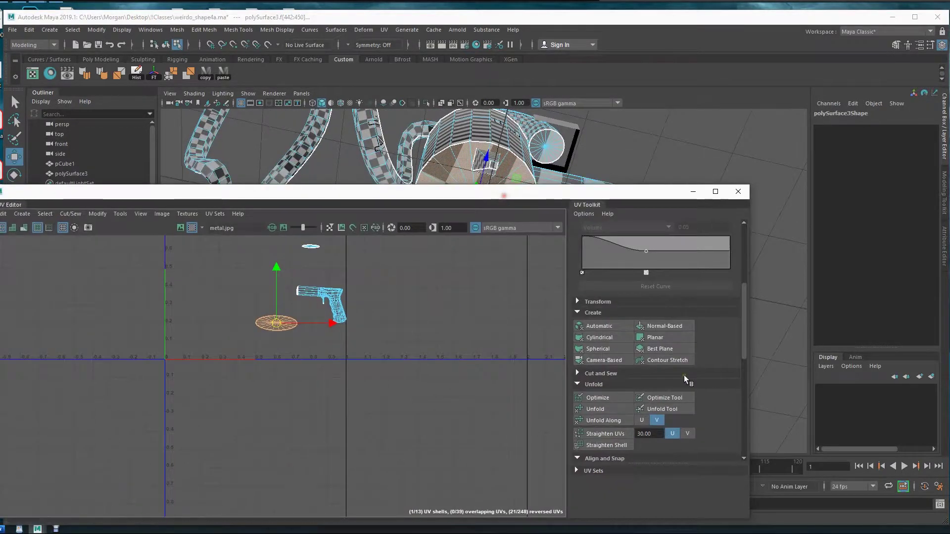
left_click(664, 327)
Step: Scale the newly projected base disc down and move it outside the grid, below the arm strip's wide end
middle_click_drag(452, 300, 490, 412, "alt")
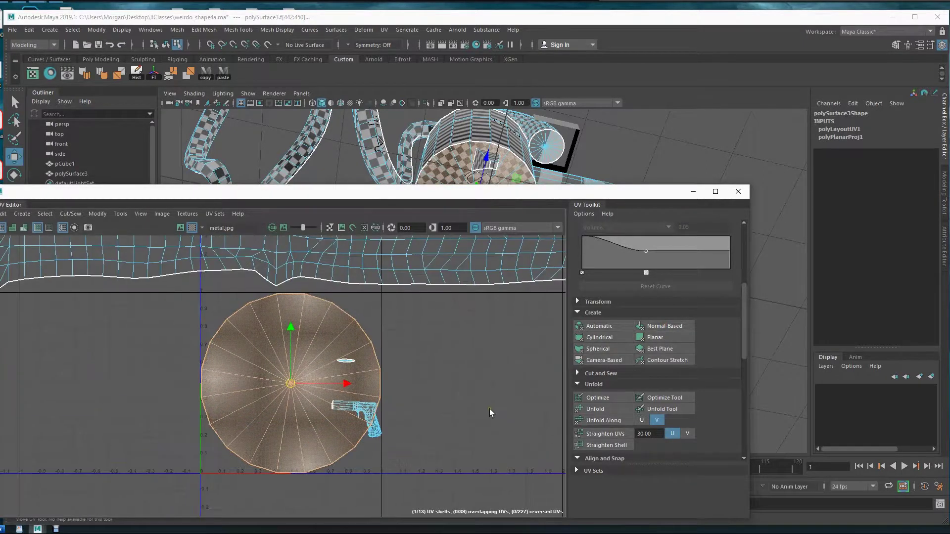
scroll(490, 410, "down", 2)
left_click_drag(357, 392, 119, 383)
key("r")
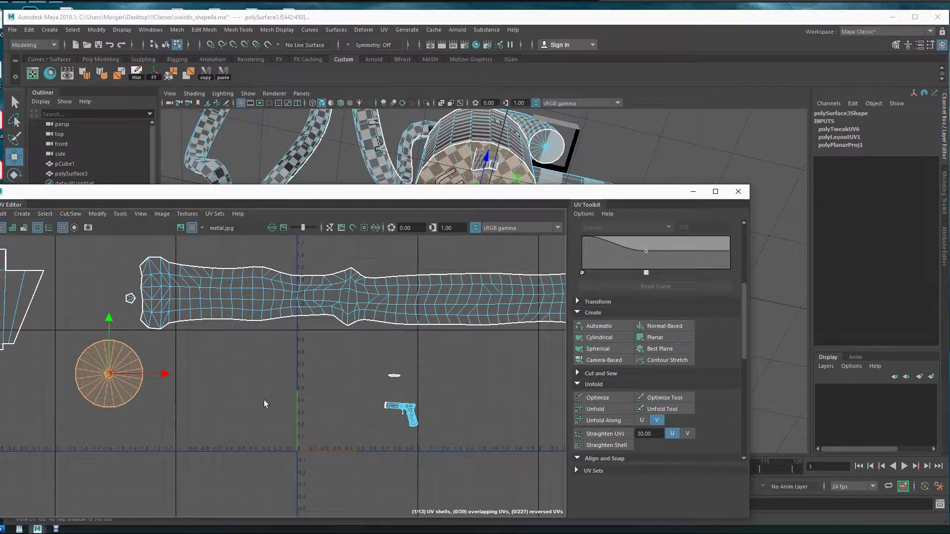
Step: Select the small flattened shell capping the curved neck's end and give it a Normal-Based projection
left_click(389, 379)
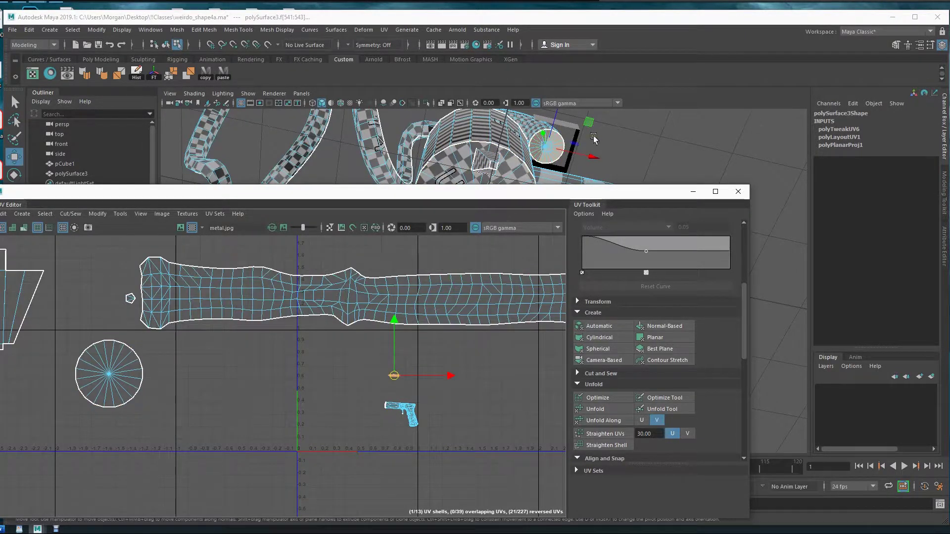
middle_click_drag(448, 369, 327, 365, "alt")
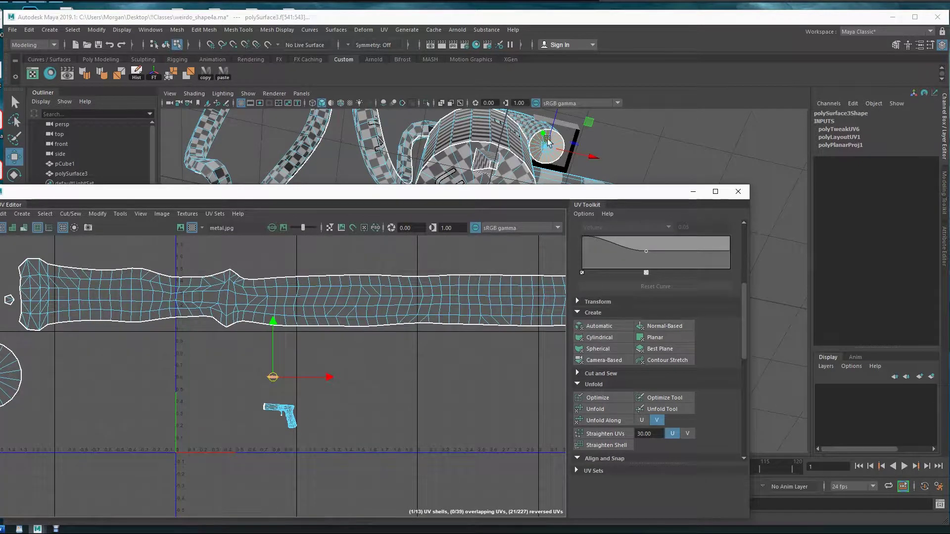
left_click(647, 327)
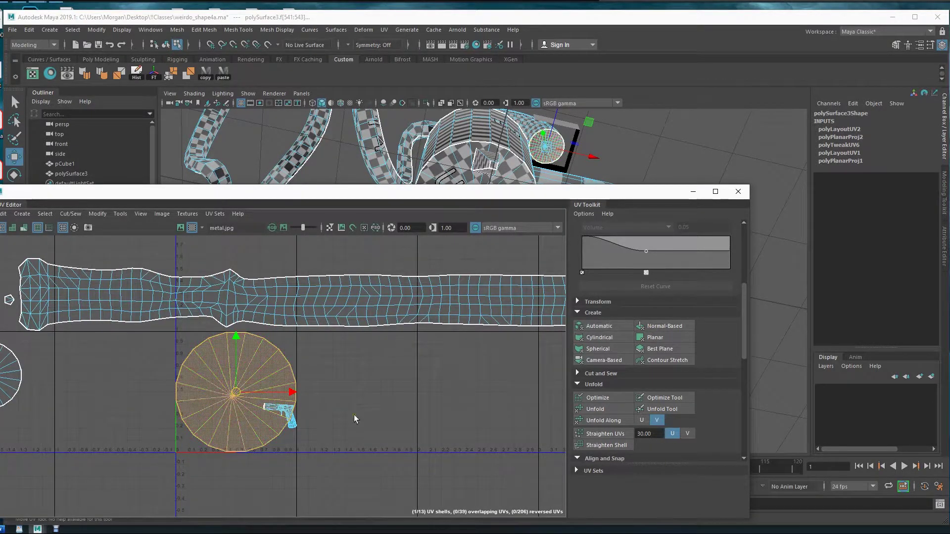
Step: Scale the neck cap's disc shell down and place it directly below the base disc
middle_click_drag(354, 419, 489, 386, "alt")
key("r")
left_click_drag(374, 376, 138, 417)
key("w")
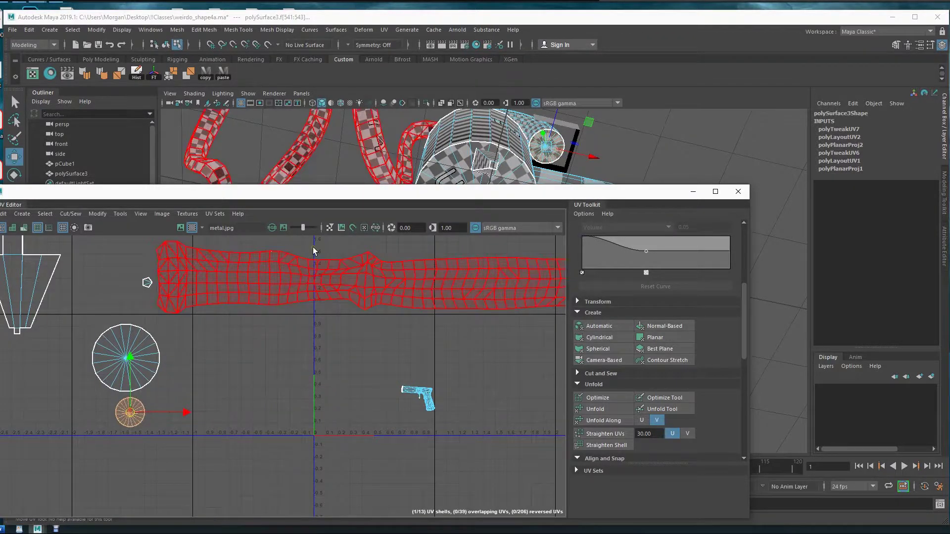
Step: Select the gun's UV shell and arrange the view so the checkered gun shows alongside its UVs
left_click_drag(402, 194, 381, 313)
left_click_drag(485, 173, 447, 237, "alt")
middle_click_drag(581, 136, 583, 159, "alt")
left_click(540, 229)
right_click_drag(670, 221, 594, 183, "alt")
left_click_drag(594, 182, 384, 230, "alt")
middle_click_drag(411, 236, 358, 204, "alt")
left_click_drag(488, 316, 525, 250)
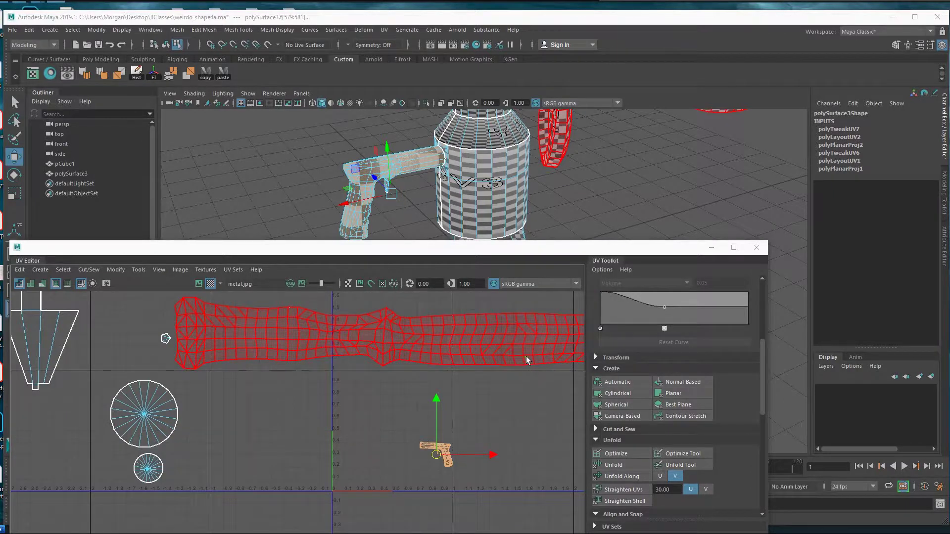
left_click_drag(485, 251, 503, 278)
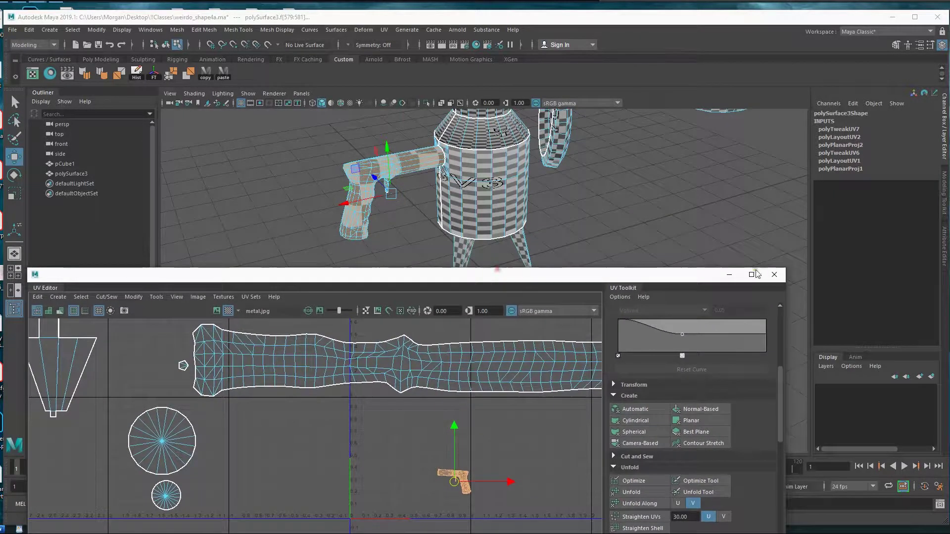
Step: Close the UV Editor and examine the selected gun faces and trigger from several sides
left_click(779, 277)
middle_click_drag(467, 213, 465, 291, "alt")
left_click_drag(462, 291, 527, 298, "alt")
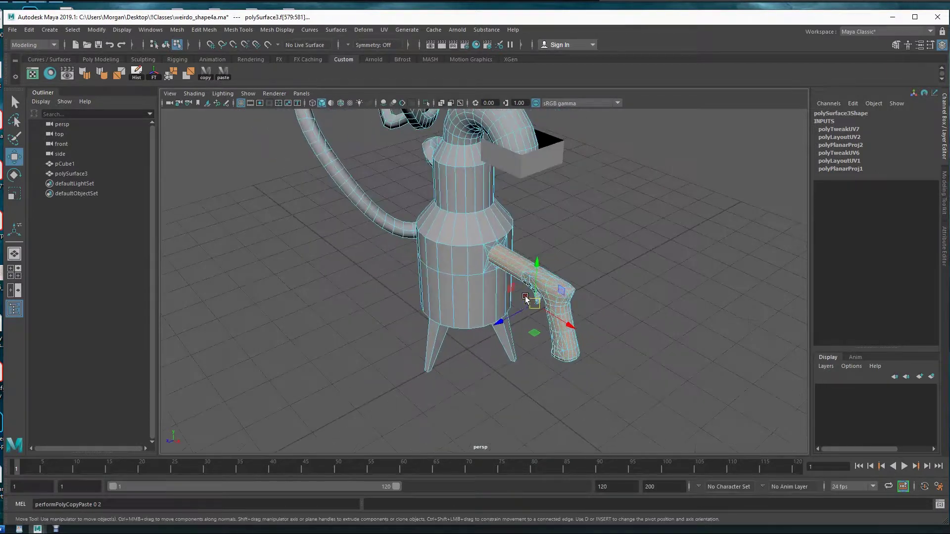
right_click_drag(528, 298, 612, 300, "alt")
left_click_drag(612, 300, 479, 270, "alt")
right_click_drag(475, 270, 525, 284, "alt")
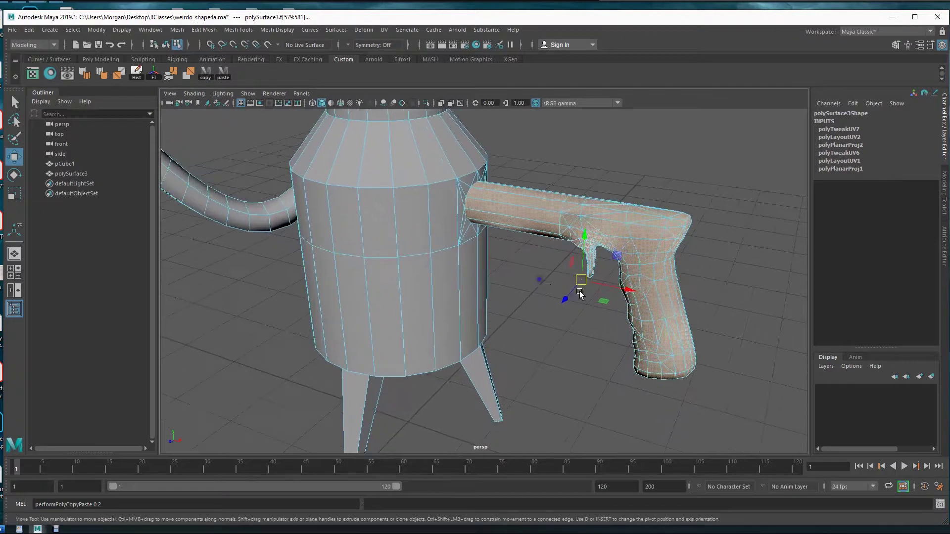
middle_click_drag(582, 291, 516, 287, "alt")
left_click_drag(515, 289, 542, 317, "alt")
Step: Grow the gun's face selection and limit it to the gun with box selections, switching between wireframe and shaded display
key("shift+period")
left_click_drag(586, 350, 513, 304, "alt")
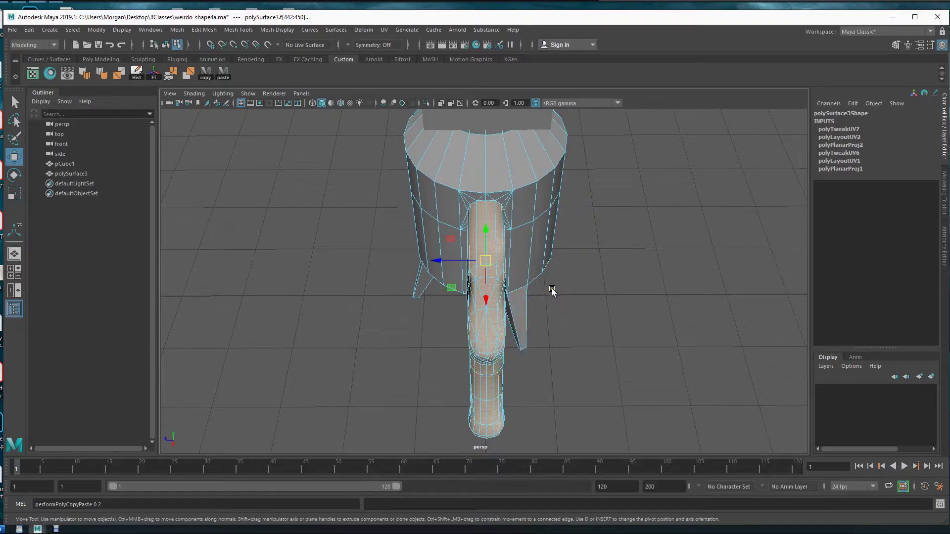
key("4")
mouse_move(544, 317)
left_mouse_down("alt")
mouse_move(547, 346)
mouse_move(531, 336)
mouse_move(557, 320)
left_mouse_up("alt")
left_click(550, 430)
left_click_drag(550, 429, 503, 326)
left_click_drag(603, 479, 605, 479, "ctrl")
mouse_move(634, 386)
left_mouse_down("alt")
mouse_move(626, 320)
mouse_move(562, 389)
mouse_move(563, 355)
mouse_move(541, 324)
mouse_move(480, 312)
mouse_move(396, 351)
left_mouse_up("alt")
key("5")
middle_click_drag(459, 225, 482, 369, "alt")
left_click_drag(392, 199, 419, 256)
Step: Examine the gun's face selection from both sides in wireframe and shaded display
mouse_move(527, 338)
left_mouse_down("alt")
mouse_move(601, 239)
mouse_move(530, 360)
mouse_move(578, 362)
mouse_move(515, 338)
left_mouse_up("alt")
key("4")
key("5")
right_click_drag(516, 338, 593, 322, "alt")
middle_click_drag(594, 322, 657, 253, "alt")
left_click_drag(639, 326, 556, 242, "alt")
right_click_drag(450, 280, 434, 232, "alt")
left_click_drag(435, 231, 546, 267, "alt")
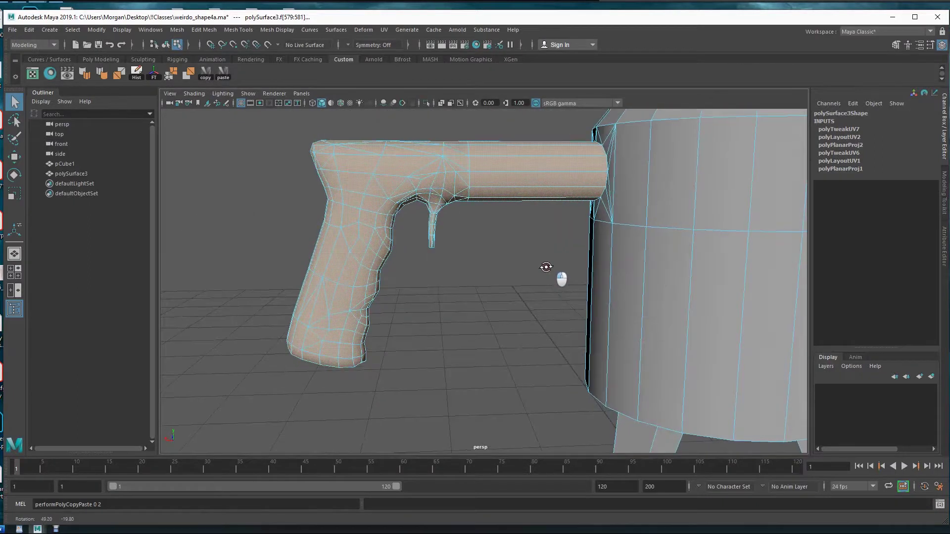
scroll(603, 294, "down", 4)
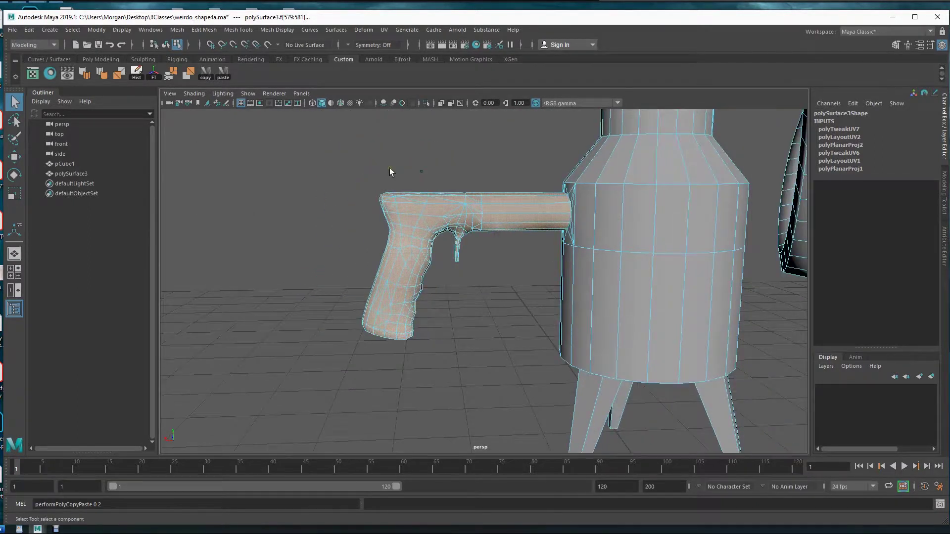
Step: Open the UV Editor and bring the selected gun shell into view
left_click(33, 74)
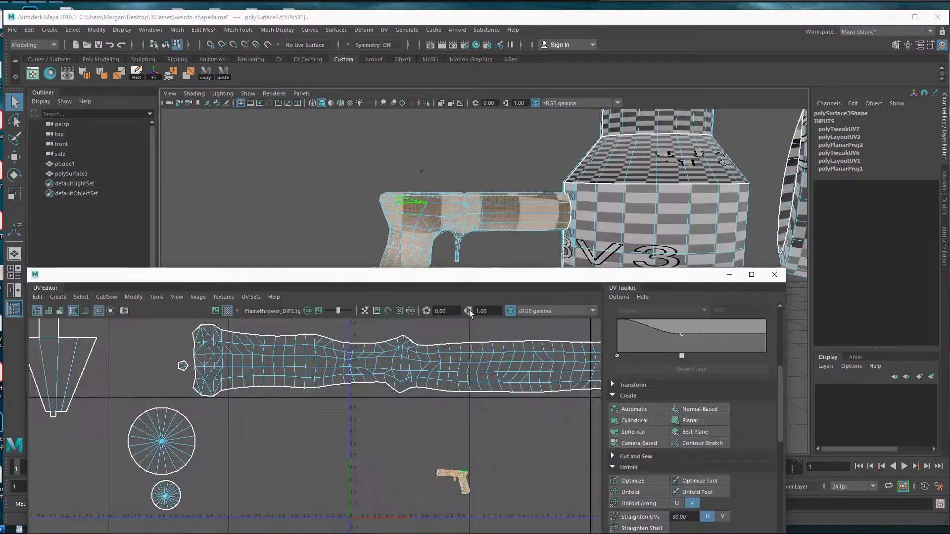
left_click_drag(374, 275, 323, 169)
middle_click_drag(447, 342, 366, 336, "alt")
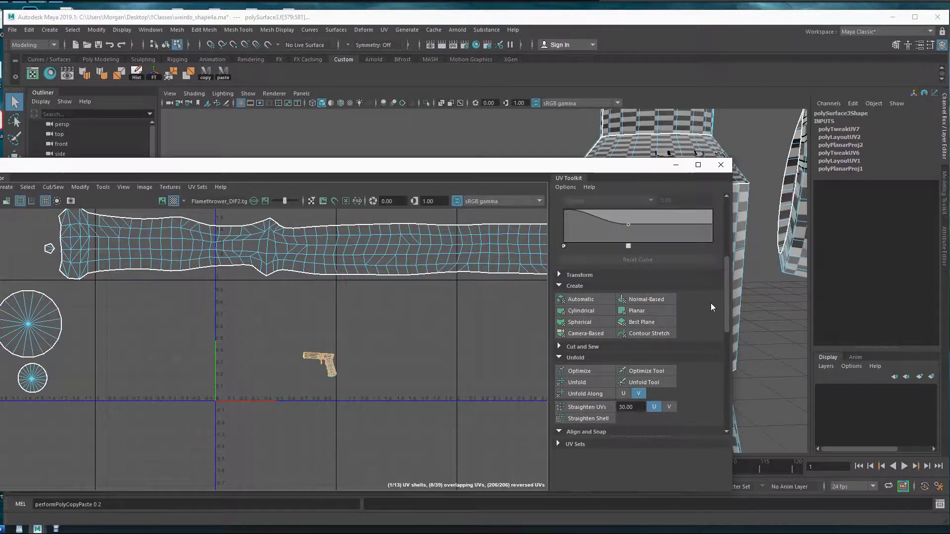
Step: Try planar and best-plane projections on the selected gun faces, undoing each attempt
left_click(639, 312)
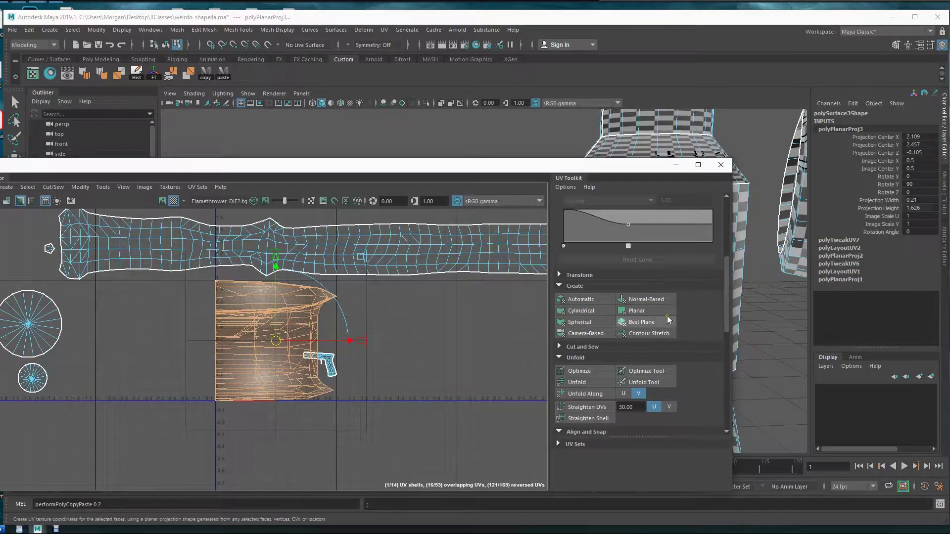
left_click(661, 322)
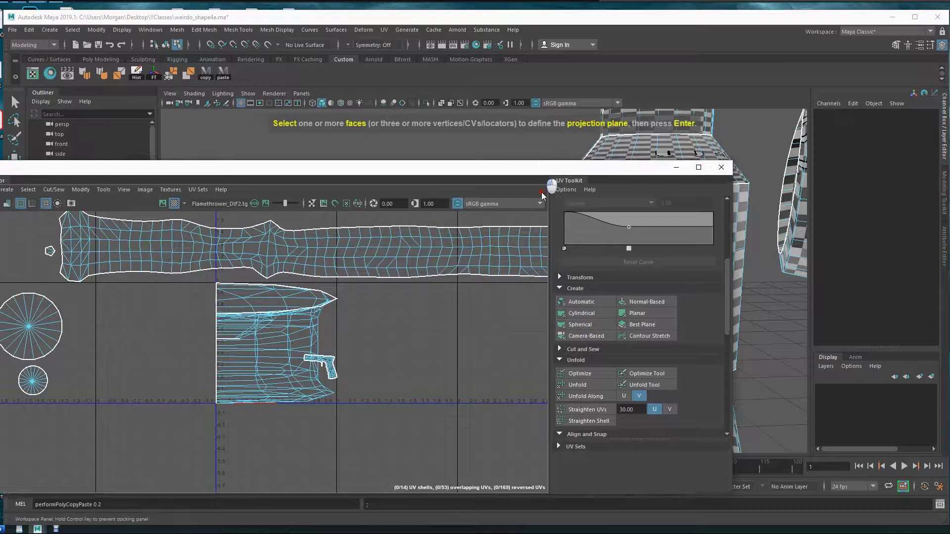
left_click_drag(536, 165, 560, 397)
key("ctrl+z")
key("ctrl+z")
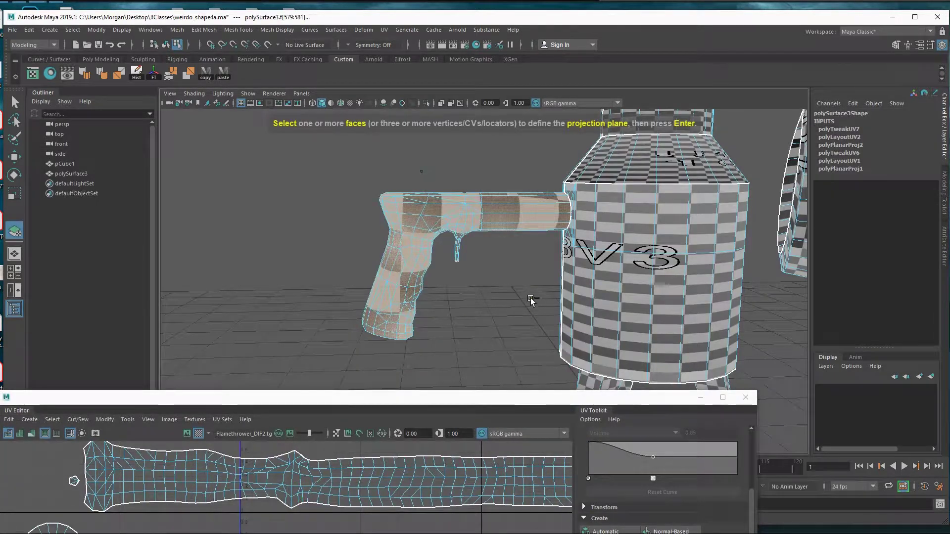
left_click_drag(516, 403, 549, 197)
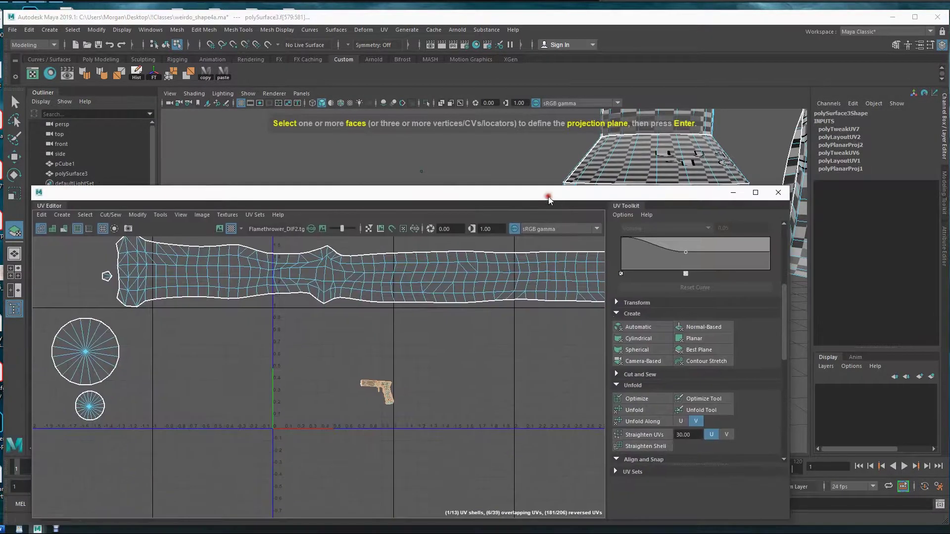
left_click(703, 350)
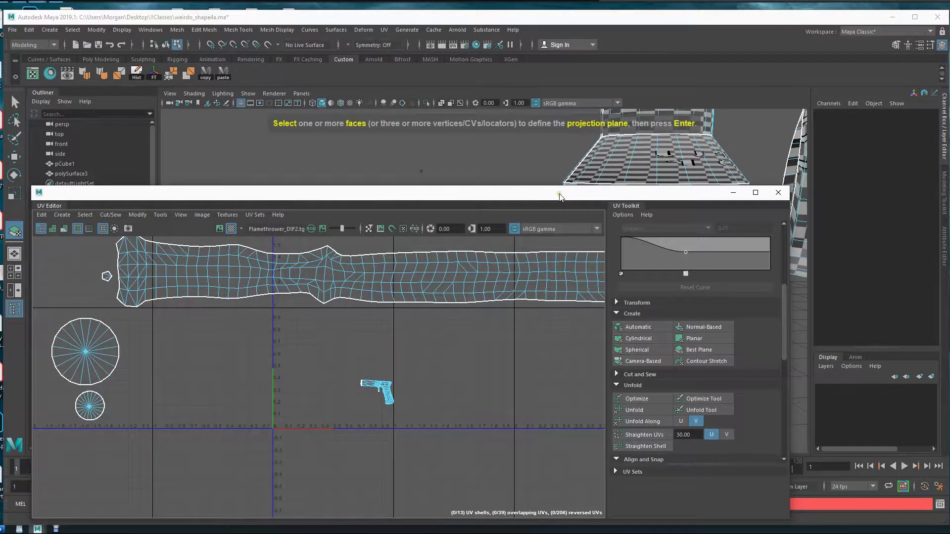
left_click_drag(560, 194, 580, 378)
left_click_drag(418, 264, 539, 311, "alt")
key("ctrl+z")
Step: Project the selected gun faces with planar mapping from the Z axis
key("w")
left_click_drag(621, 376, 622, 500)
left_click_drag(707, 478, 553, 275)
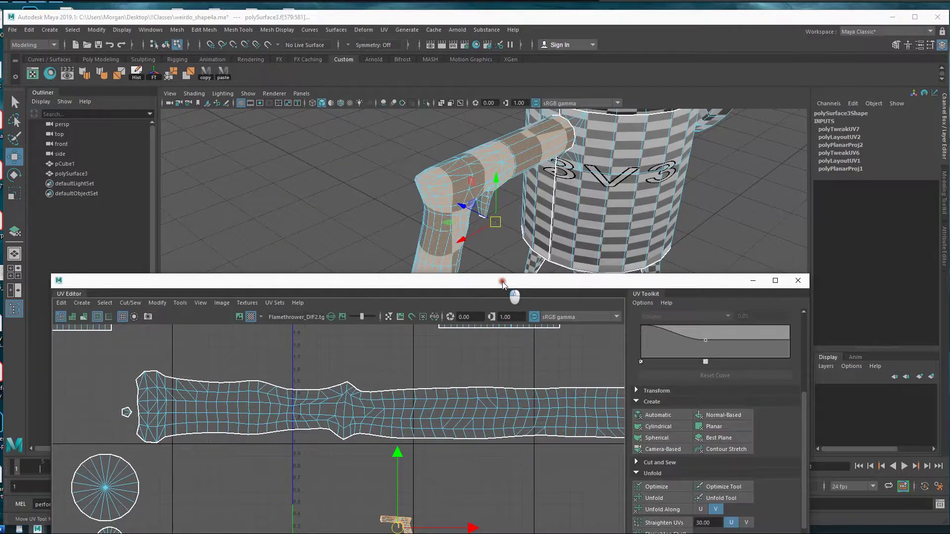
left_click_drag(502, 282, 510, 389)
middle_click_drag(525, 244, 487, 270, "alt")
key("space")
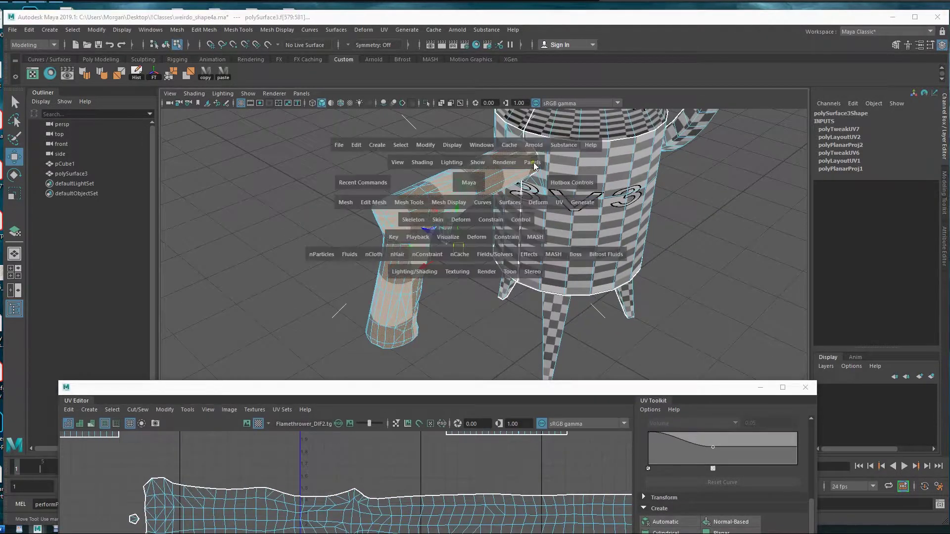
left_click(561, 202)
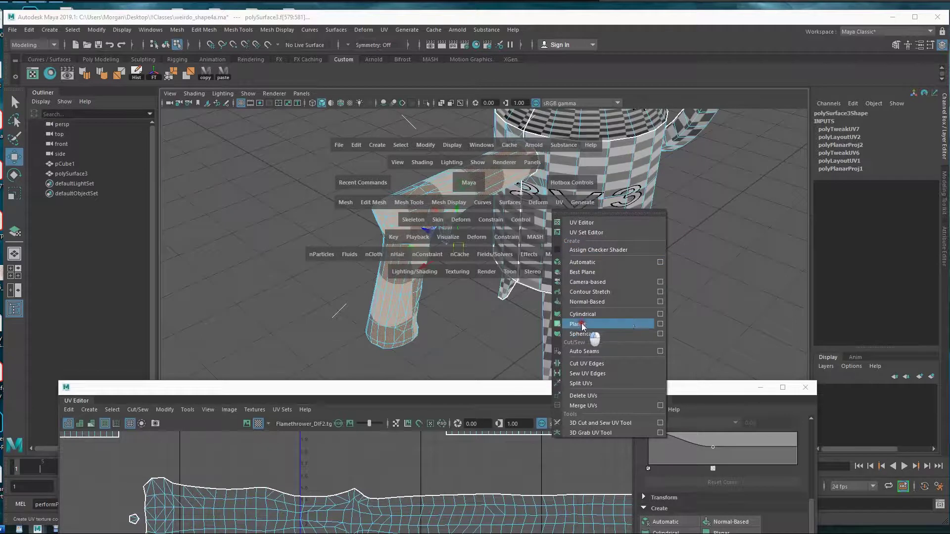
left_click(661, 324)
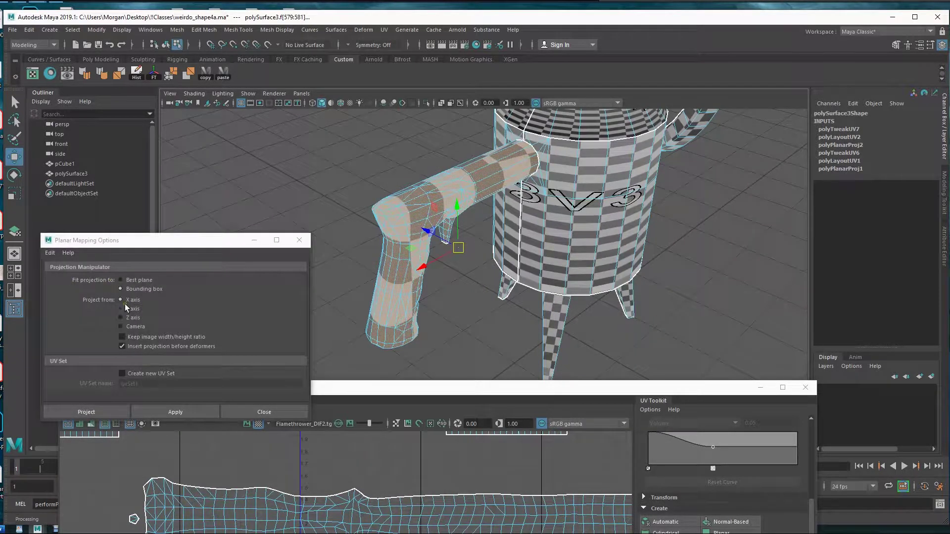
left_click(120, 317)
left_click(86, 411)
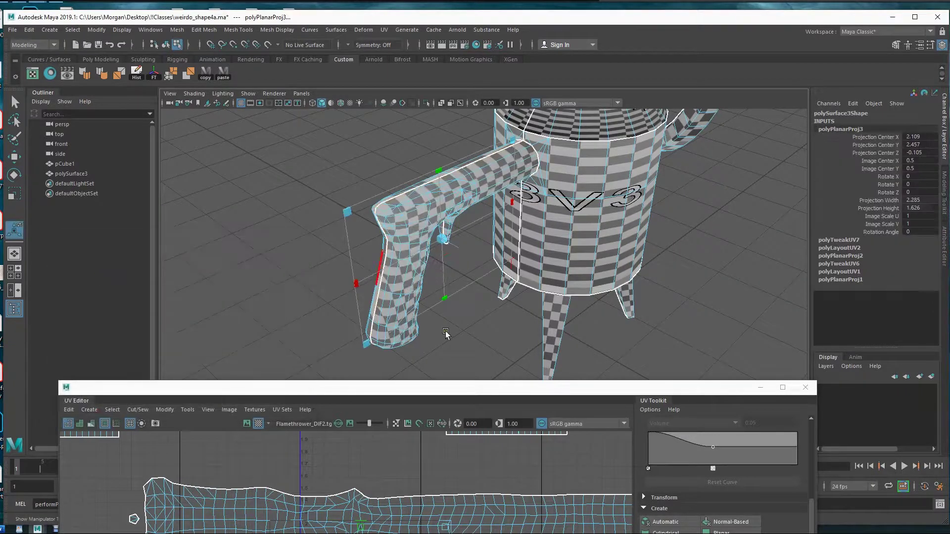
Step: Move the newly projected gun shell into empty UV space below the other shells and close the UV Editor
left_click_drag(486, 393, 486, 143)
right_click_drag(567, 404, 511, 369, "alt")
middle_click_drag(512, 370, 503, 374, "alt")
key("w")
left_click_drag(381, 387, 293, 490)
middle_click_drag(457, 445, 430, 444, "alt")
left_click(576, 17)
left_click(806, 137)
Step: Box-select the other half of the gun in wireframe display and deselect the canister's leg faces
left_click_drag(386, 312, 438, 305, "alt")
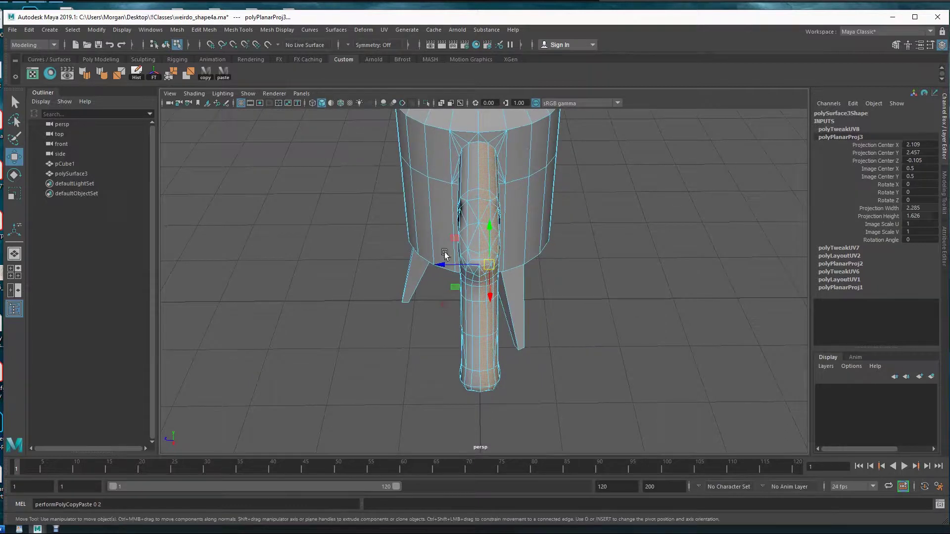
key("4")
key("q")
left_click_drag(424, 406, 476, 137)
right_click_drag(530, 279, 435, 270, "alt")
left_click_drag(420, 277, 495, 235, "alt")
left_click_drag(433, 413, 432, 412, "ctrl")
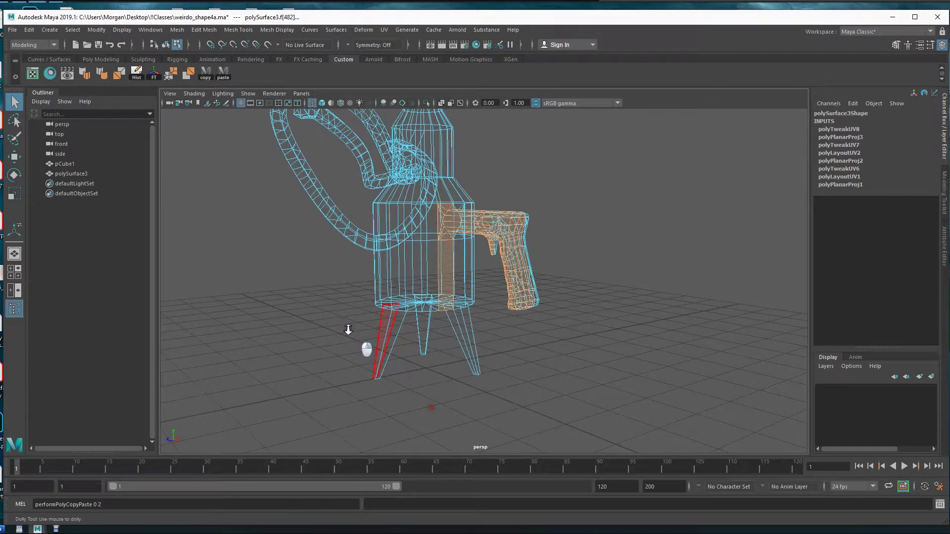
Step: Deselect the canister's body faces to leave only the gun half selected, checking the selection in shaded display
right_click_drag(348, 329, 497, 301, "alt")
middle_click_drag(449, 263, 460, 280, "alt")
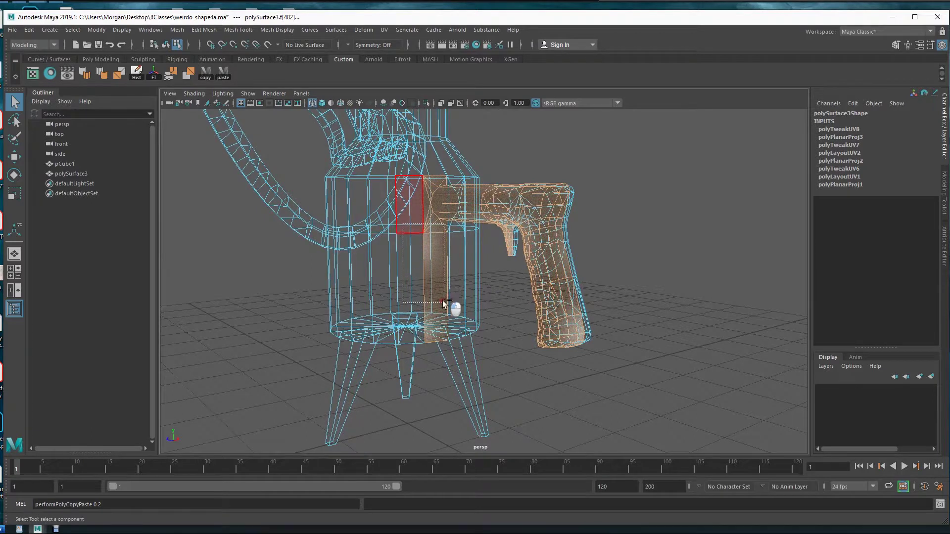
left_click_drag(455, 367, 455, 366, "ctrl")
left_click_drag(432, 220, 350, 298, "alt")
right_click_drag(350, 298, 511, 262, "alt")
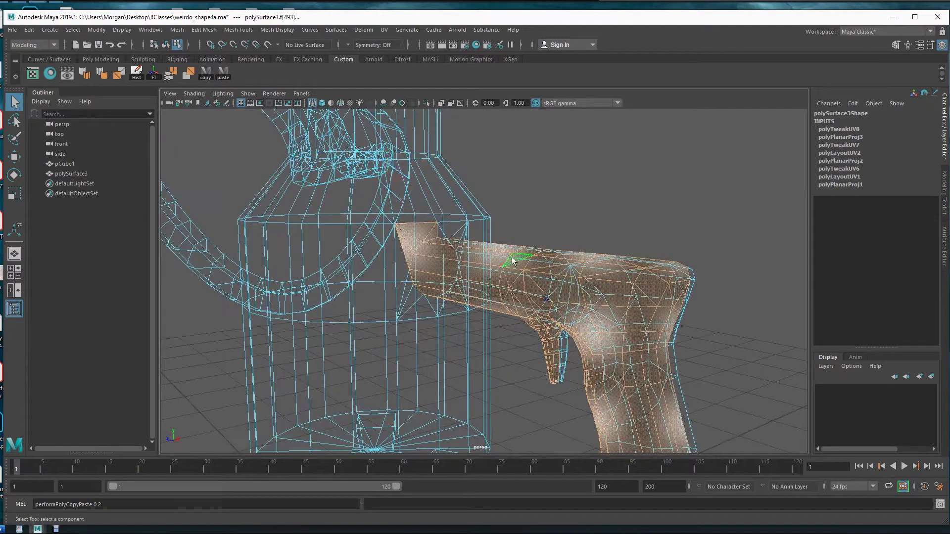
key("5")
left_click(468, 248)
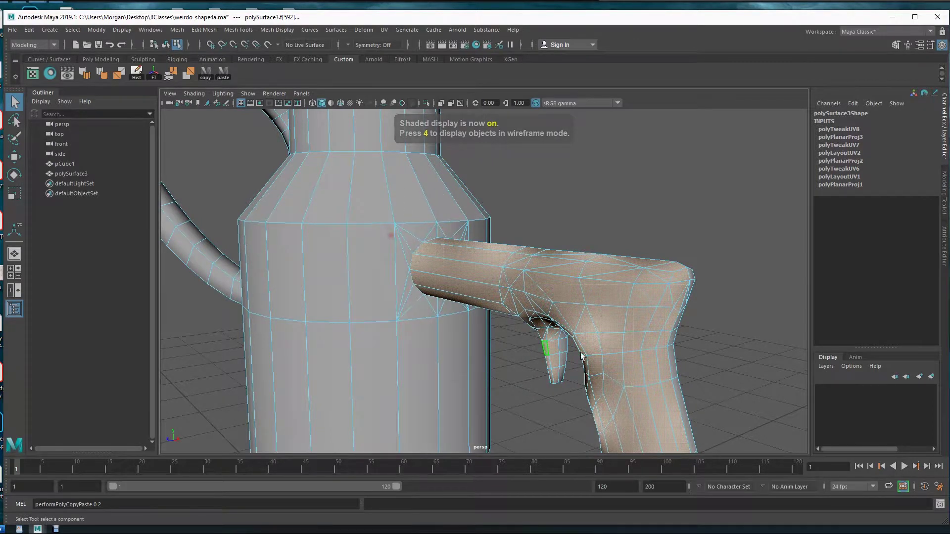
right_click_drag(581, 356, 449, 312, "alt")
left_click_drag(449, 312, 407, 243, "alt")
right_click_drag(418, 305, 551, 297, "alt")
left_click_drag(551, 297, 460, 348, "alt")
Step: Planar-project the gun's second half and place its UV shell in the empty space beside the first gun shell
left_click(50, 74)
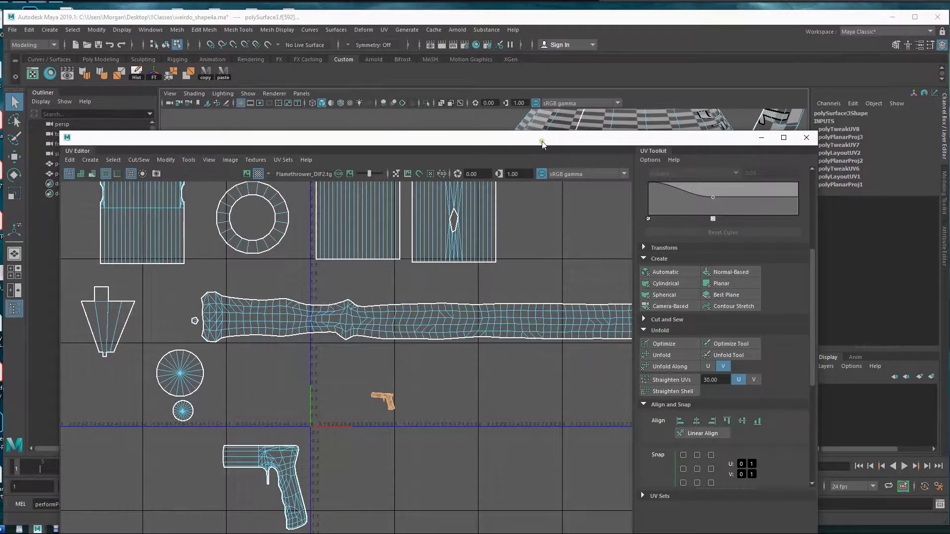
left_click(741, 284)
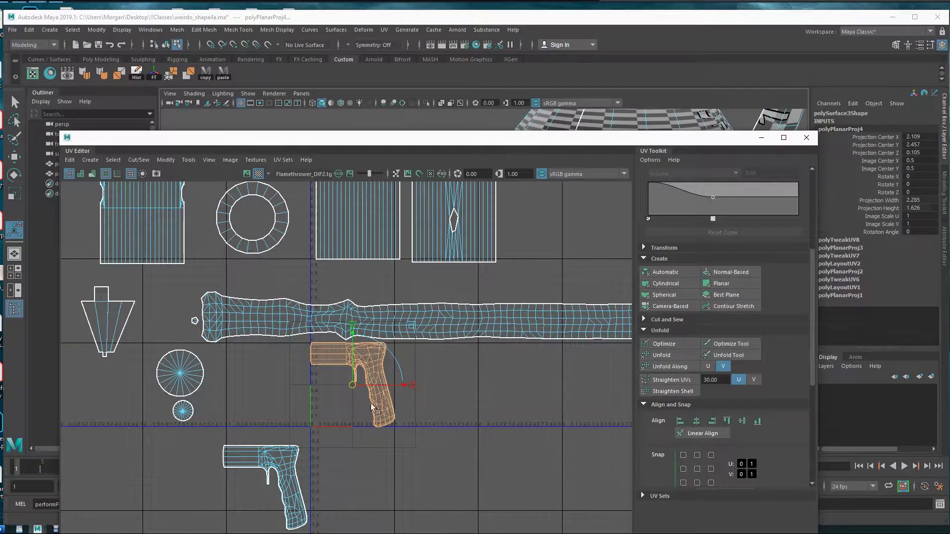
left_click_drag(352, 385, 403, 450)
middle_click_drag(525, 447, 523, 426, "alt")
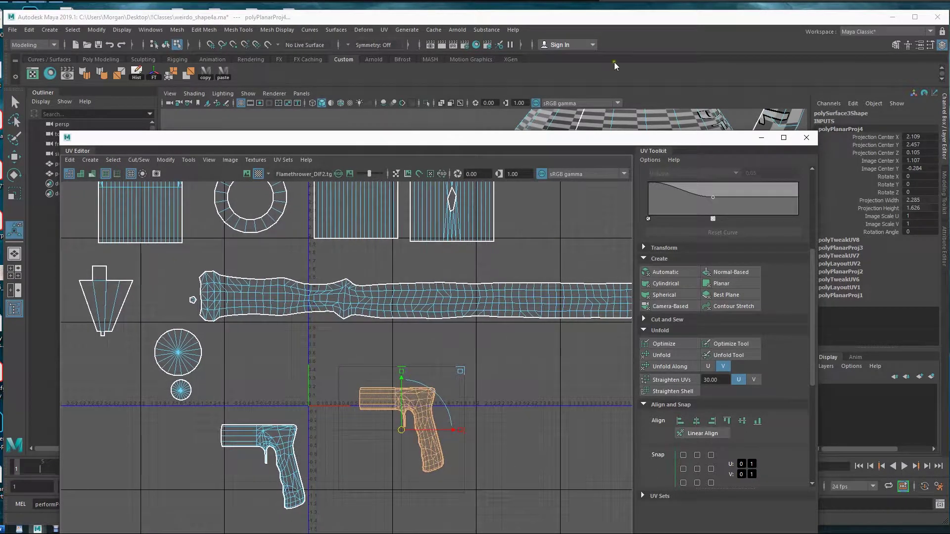
left_click_drag(608, 142, 690, 384)
left_click_drag(553, 246, 532, 257, "alt")
left_click_drag(584, 381, 559, 114)
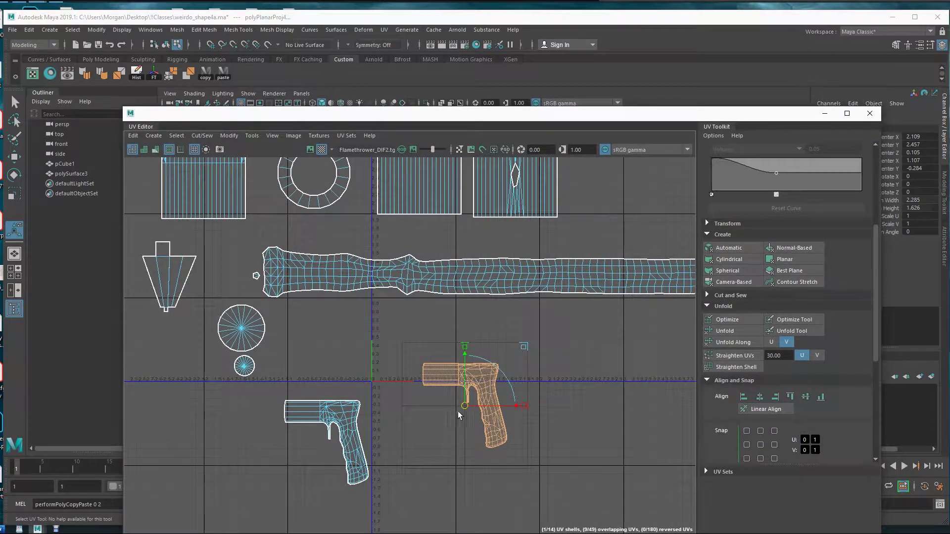
Step: Turn both gun shells a quarter turn clockwise so the barrels point up, placing the first shell beside the second
key("e")
left_click_drag(507, 355, 542, 466)
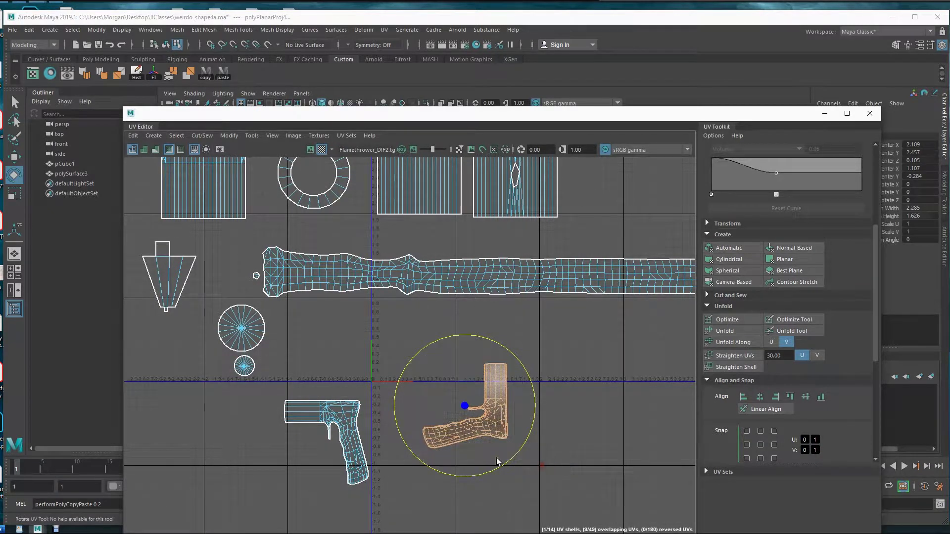
left_click(314, 414)
right_click_drag(330, 419, 291, 374)
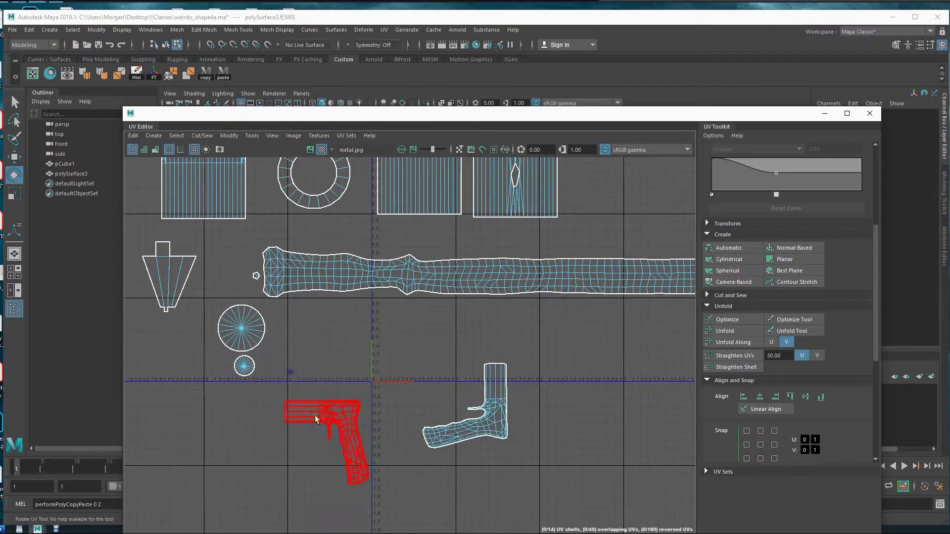
left_click(348, 425)
key("w")
left_click_drag(330, 444, 563, 412)
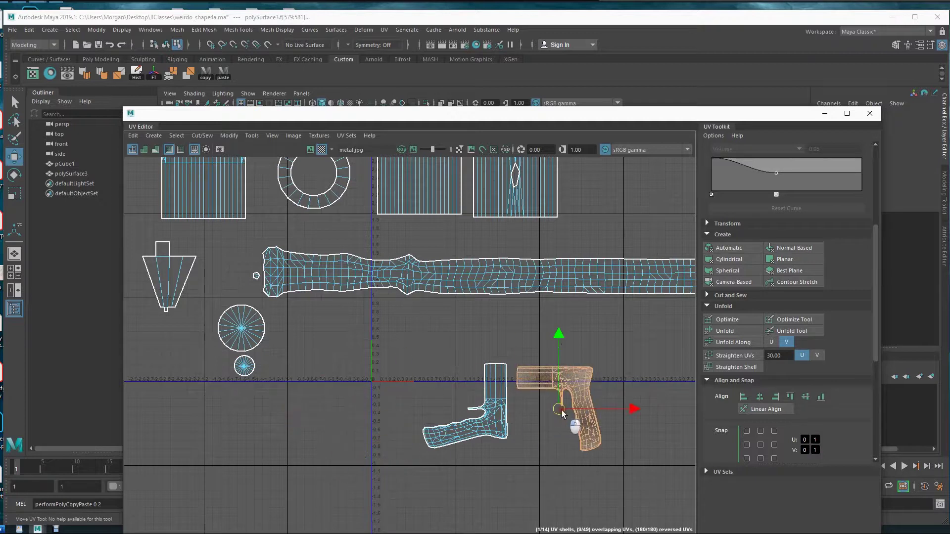
key("e")
left_click_drag(589, 340, 688, 435)
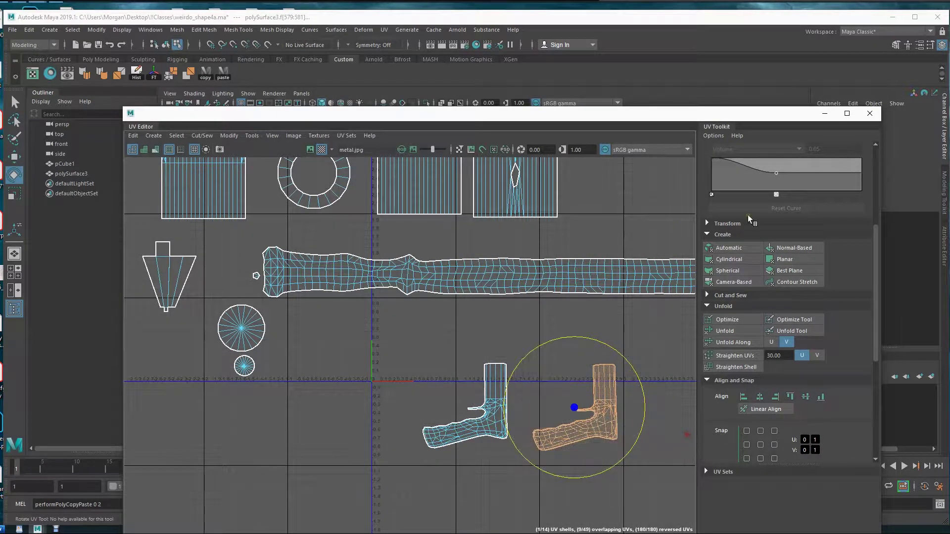
middle_click_drag(626, 379, 600, 346, "alt")
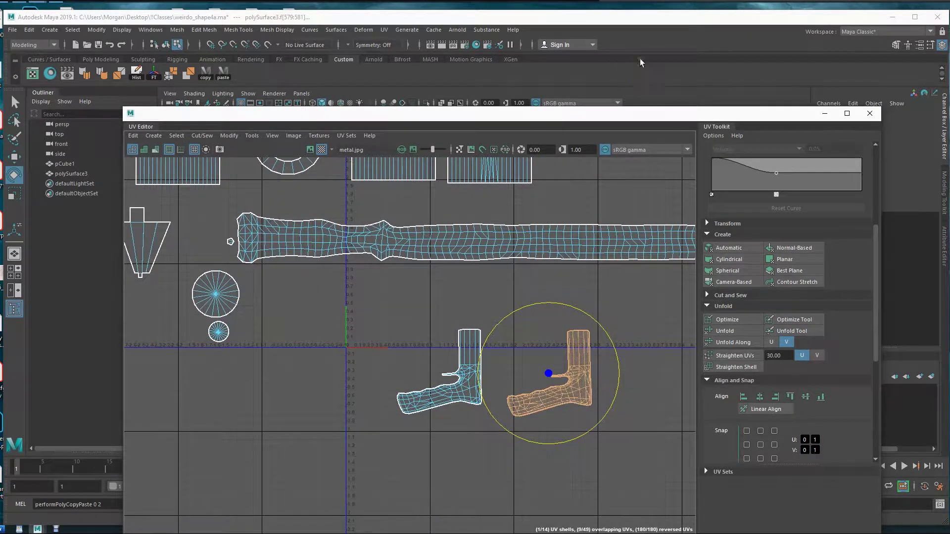
Step: Clear the shell selection and examine the checker pattern on the gun against its two UV shells
left_click(658, 22)
key("w")
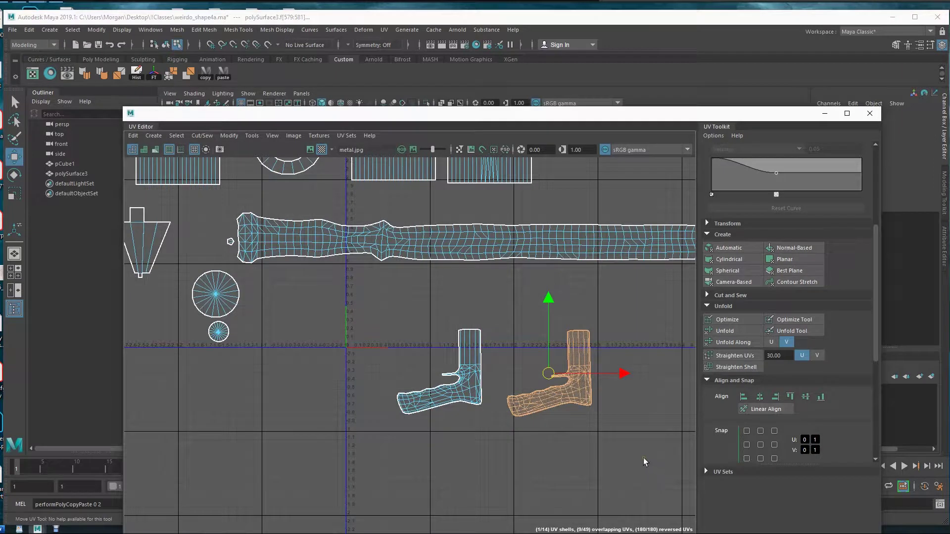
left_click(643, 458)
left_click_drag(671, 117, 664, 409)
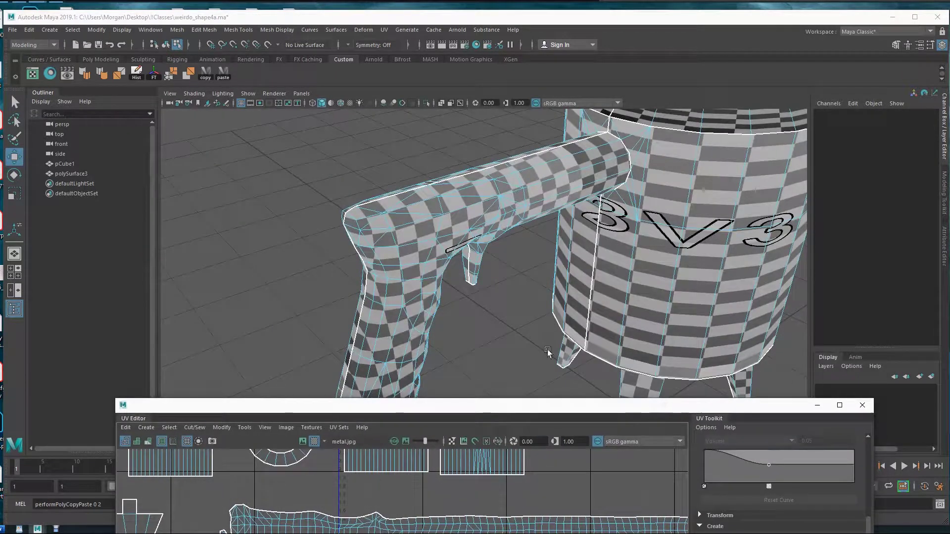
left_click_drag(585, 406, 570, 138)
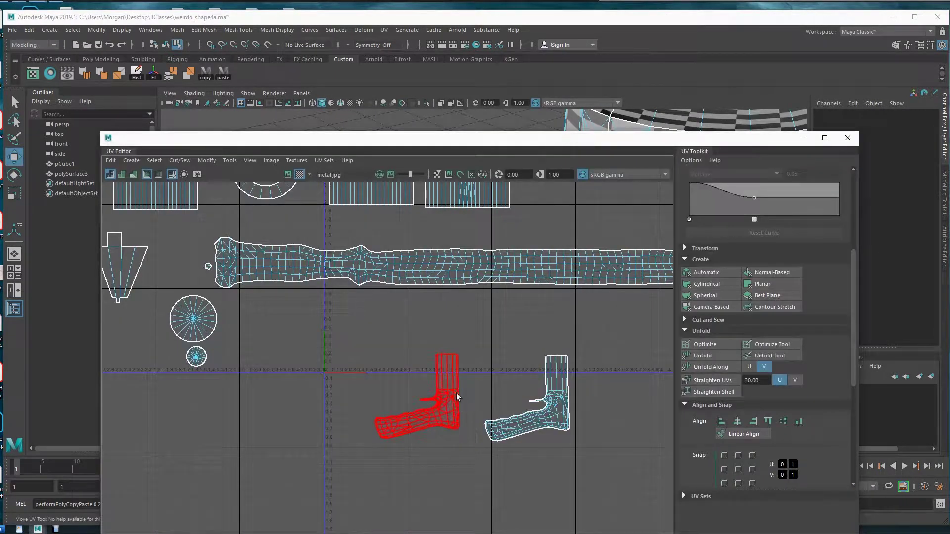
left_click_drag(472, 138, 500, 371)
left_click_drag(461, 253, 534, 275, "alt")
Step: Select the seam edges running along the top of the gun in edge mode
right_click_drag(475, 172, 474, 148)
left_click_drag(475, 208, 482, 248, "alt")
left_click(484, 270)
middle_click_drag(485, 271, 524, 165, "alt")
left_click(521, 180, "shift")
left_click(514, 207, "shift")
left_click(510, 252, "shift")
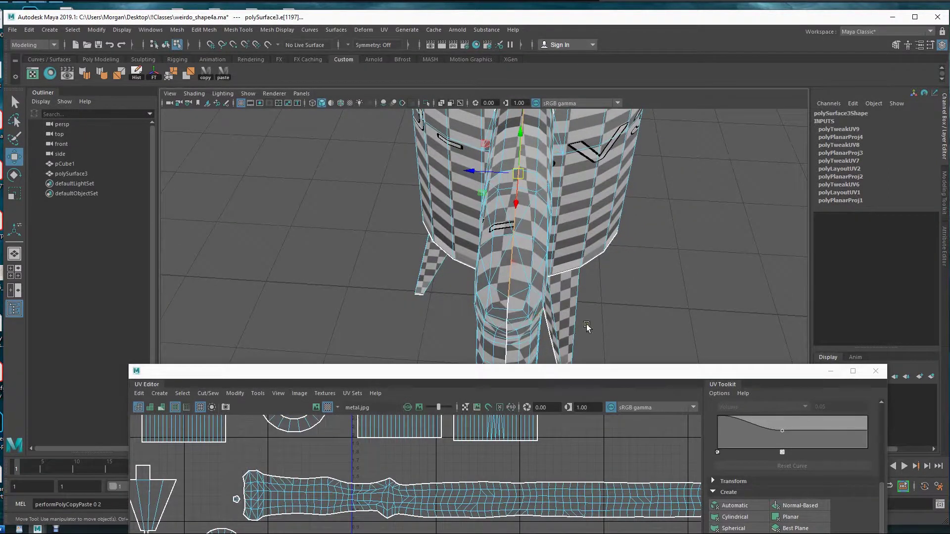
left_click_drag(588, 326, 577, 334, "alt")
Step: Select both gun UV shells and unfold them together
left_click_drag(575, 373, 564, 122)
right_click_drag(663, 389, 620, 369)
left_click(574, 386)
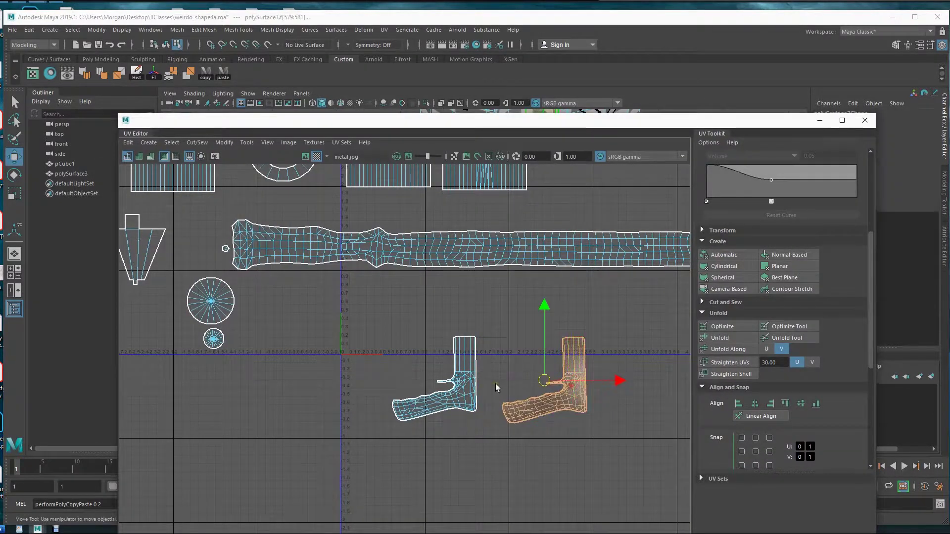
left_click(467, 390, "shift")
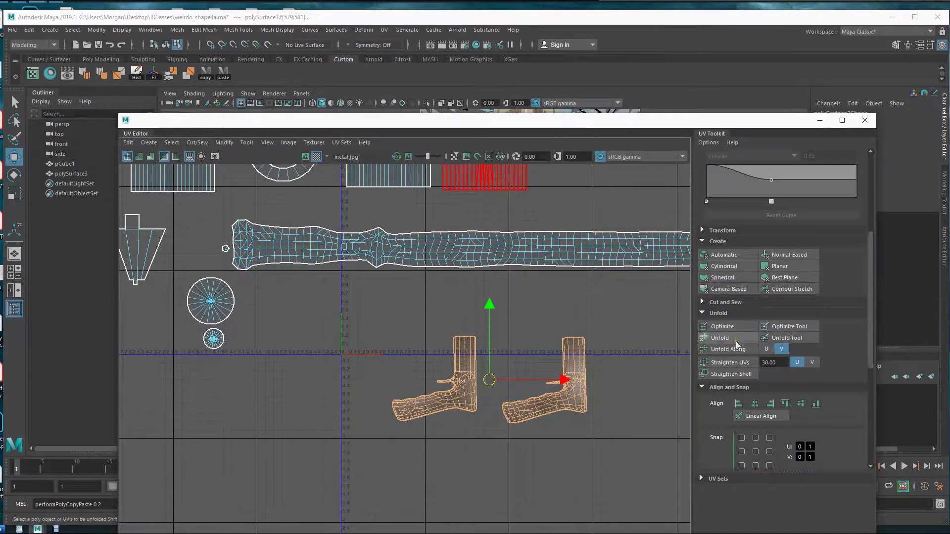
left_click(720, 338)
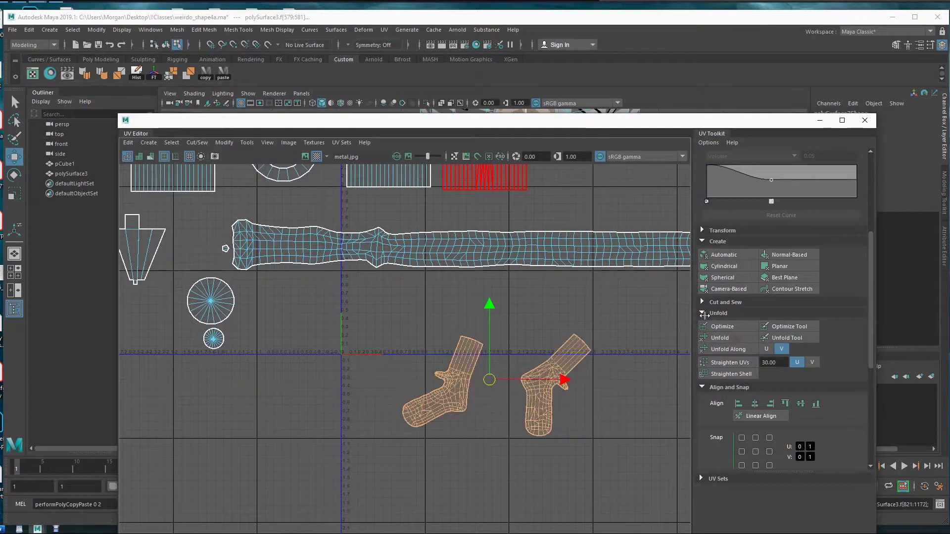
Step: Rotate the second unfolded gun shell counterclockwise until it roughly mirrors the other gun shell
left_click(479, 420)
left_click(458, 391)
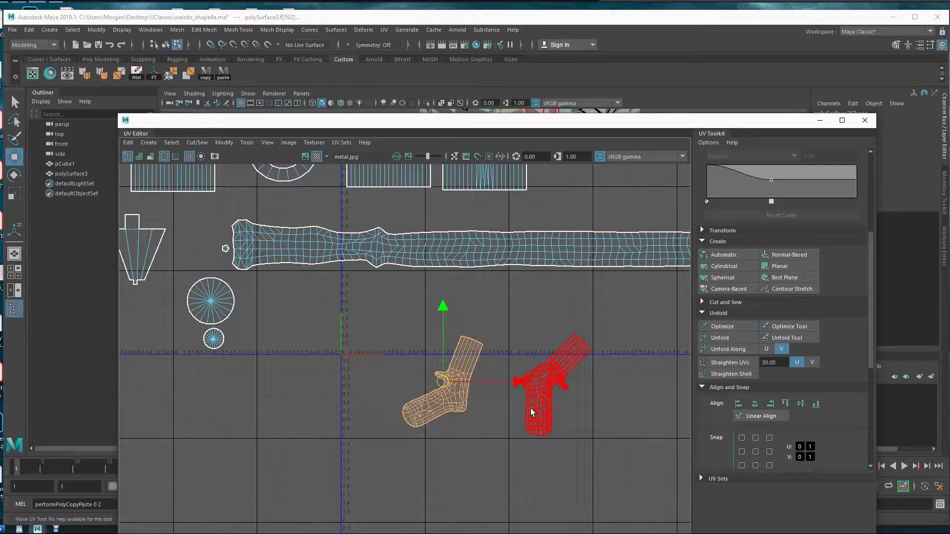
left_click(544, 407)
key("e")
left_click_drag(627, 397, 620, 304)
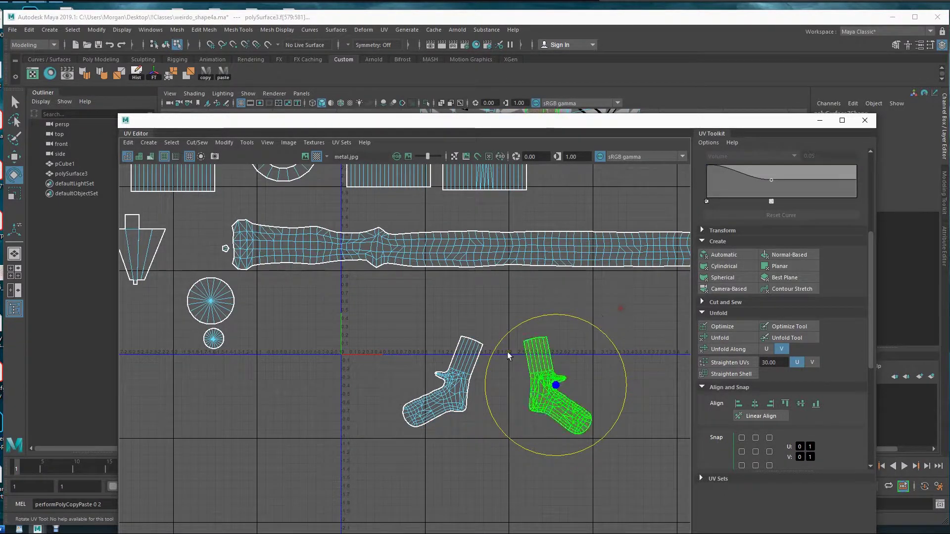
Step: Rotate the other gun shell clockwise to mirror its counterpart and move it close beside that shell
left_click(453, 390)
left_click_drag(509, 395, 517, 376)
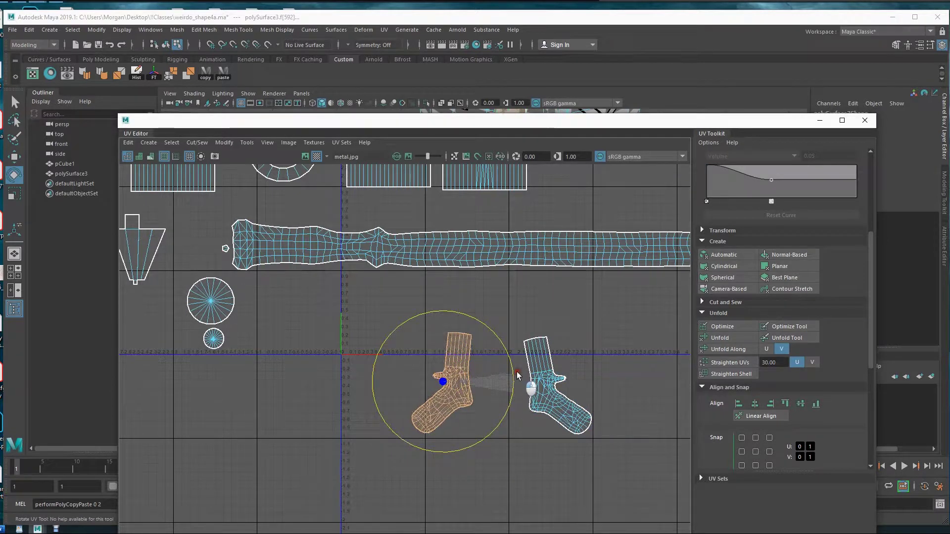
key("w")
left_click_drag(437, 393, 483, 394)
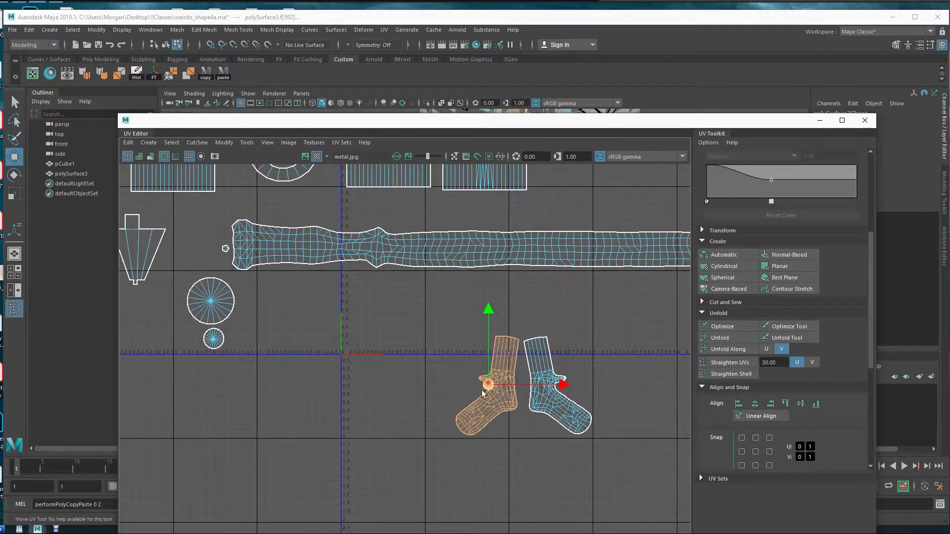
Step: Select the seam edges along the facing sides of the two gun shells and join them with Move and Sew
middle_click_drag(482, 394, 411, 343, "alt")
right_click_drag(305, 372, 551, 367, "alt")
middle_click_drag(552, 367, 409, 391, "alt")
right_click_drag(354, 385, 682, 389, "alt")
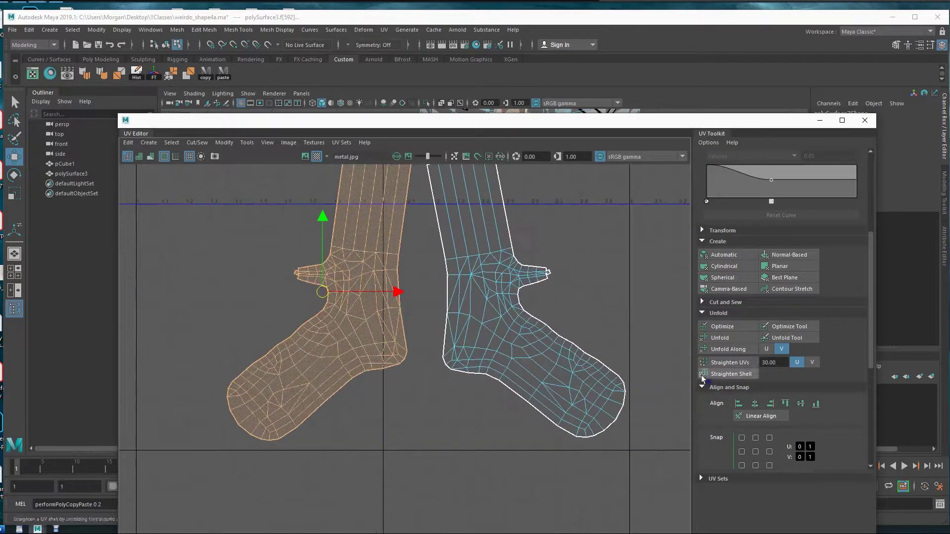
middle_click_drag(572, 310, 538, 375, "alt")
right_click_drag(386, 255, 385, 230)
double_click(393, 241)
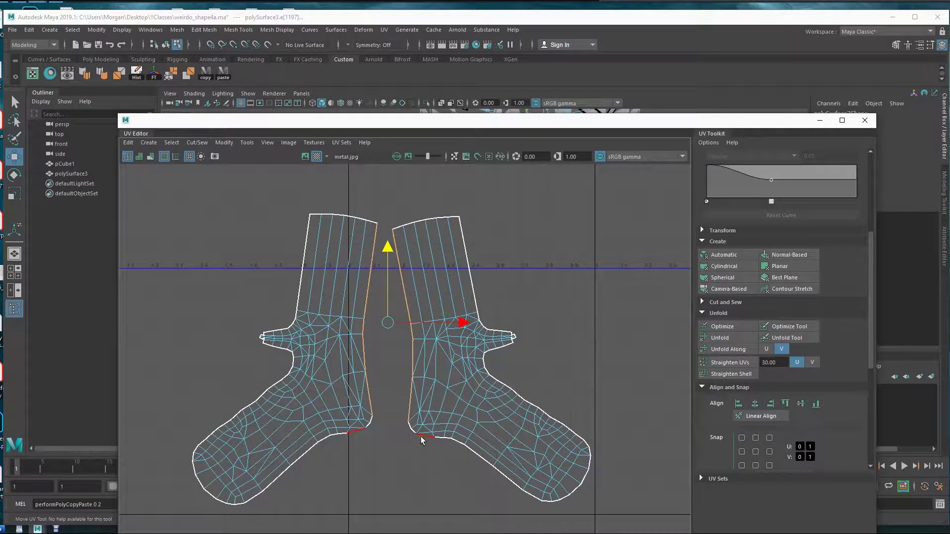
right_click_drag(523, 286, 574, 436)
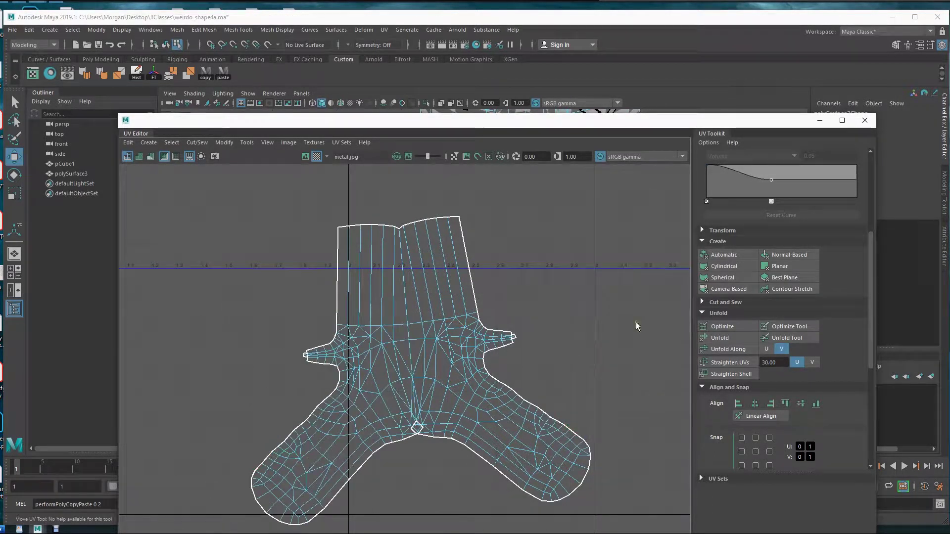
Step: Select the edges around the small diamond-shaped gap at the base of the joined gun shell and sew them closed
scroll(438, 379, "up", 6)
scroll(438, 379, "up", 3)
left_click(415, 349)
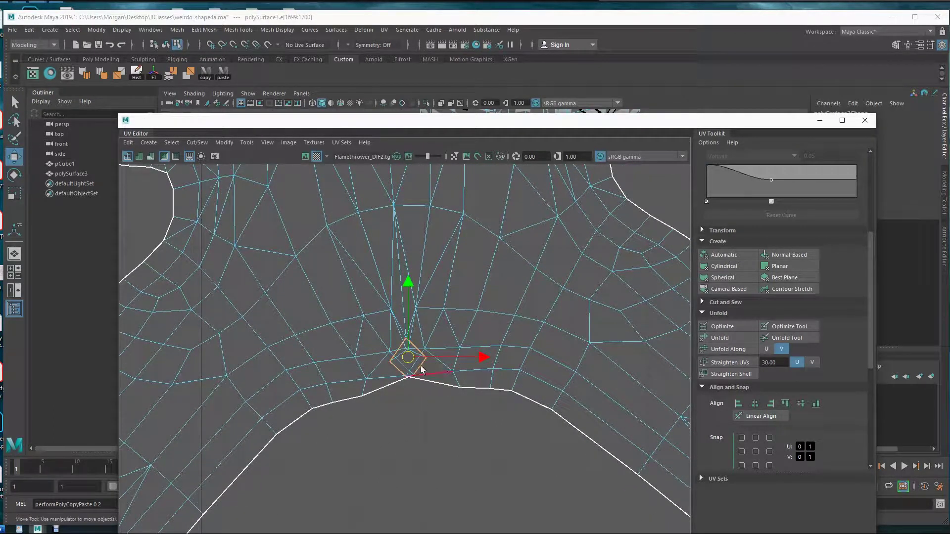
right_click_drag(423, 366, 458, 511)
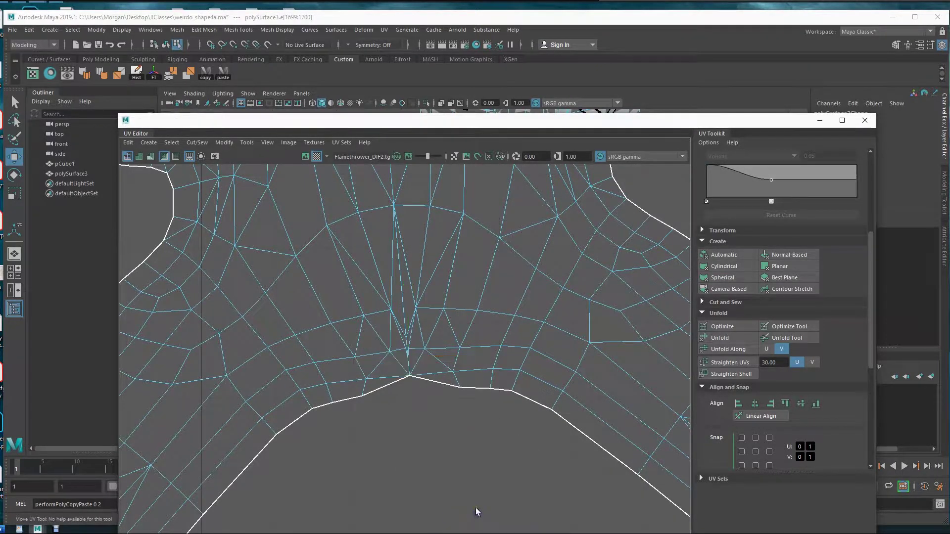
Step: Select the whole joined gun shell and unfold it
right_click_drag(566, 348, 283, 300, "alt")
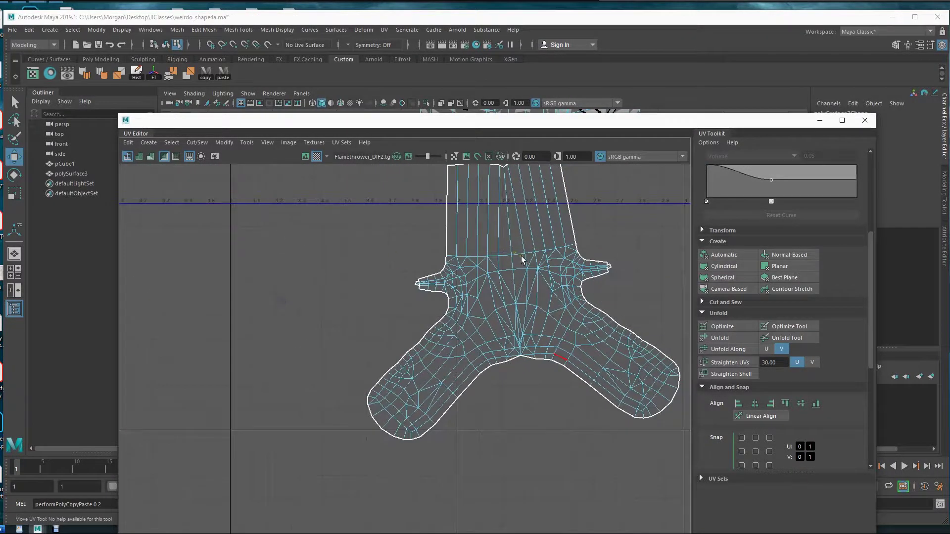
middle_click_drag(522, 259, 480, 306, "alt")
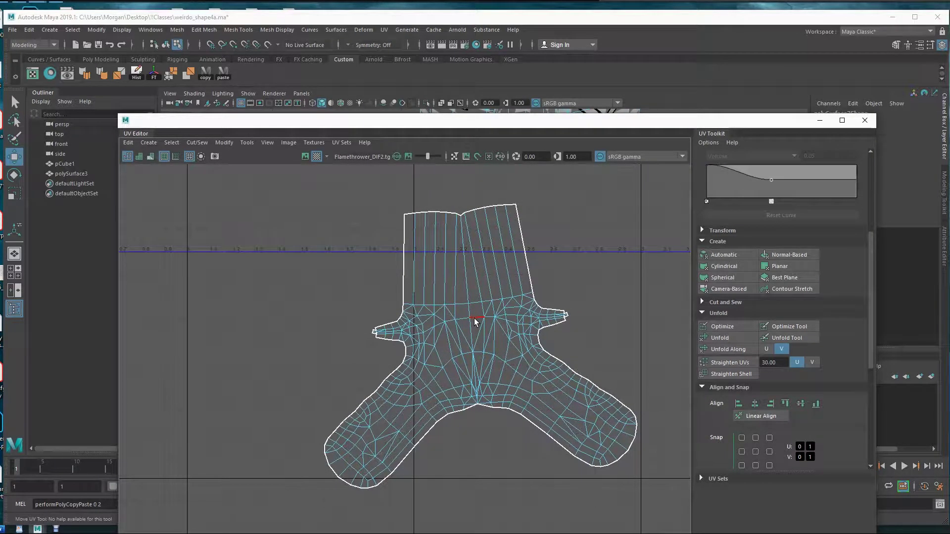
left_click(728, 338)
key("F8")
right_click_drag(468, 307, 432, 298)
left_click(442, 299)
left_click(732, 339)
middle_click_drag(464, 298, 430, 288, "alt")
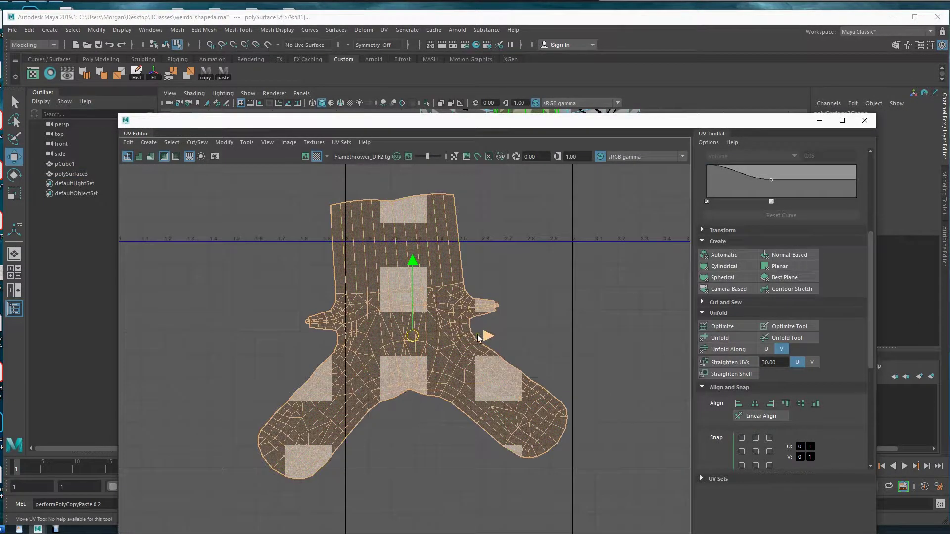
Step: Rotate the gun shell a quarter turn clockwise and move it beneath the long hose shell near the UV origin
key("e")
left_click_drag(456, 283, 489, 405)
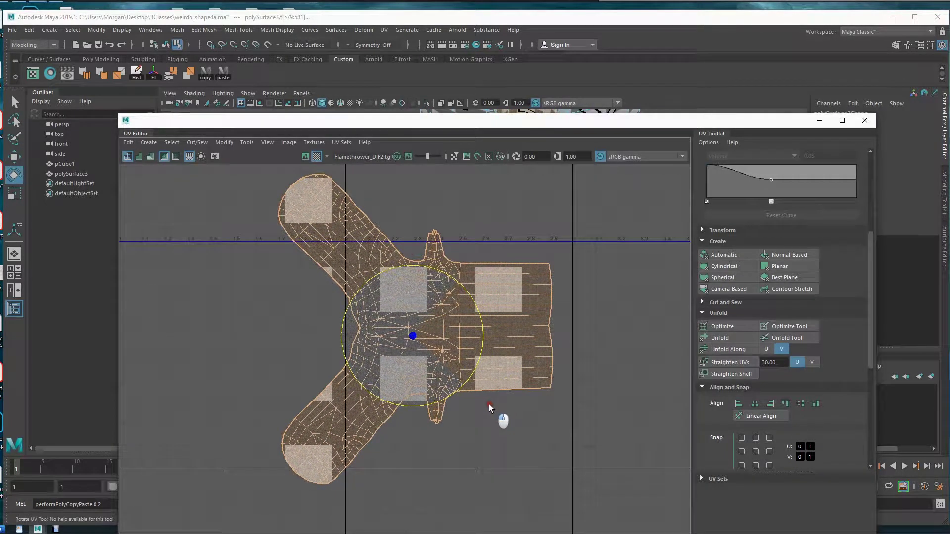
scroll(562, 374, "down", 8)
scroll(572, 320, "down", 2)
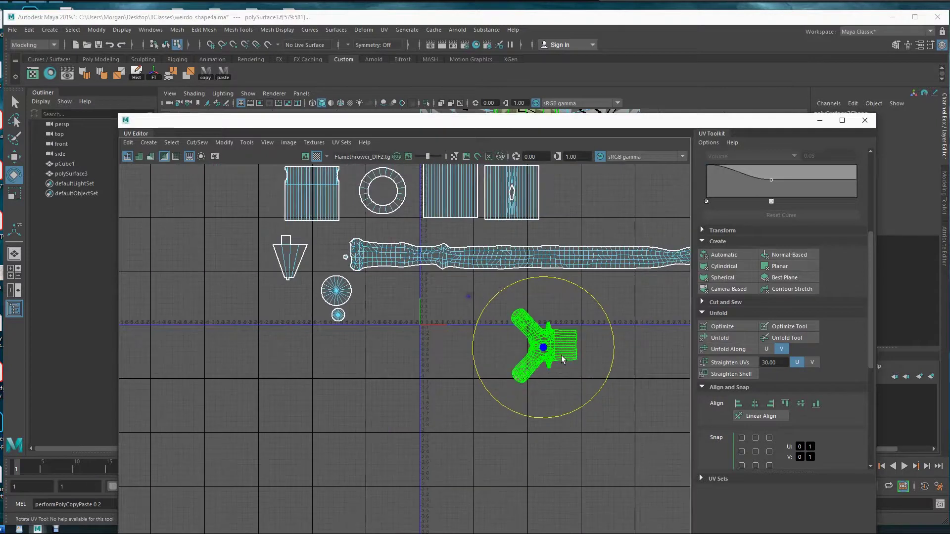
key("w")
left_click_drag(541, 345, 408, 364)
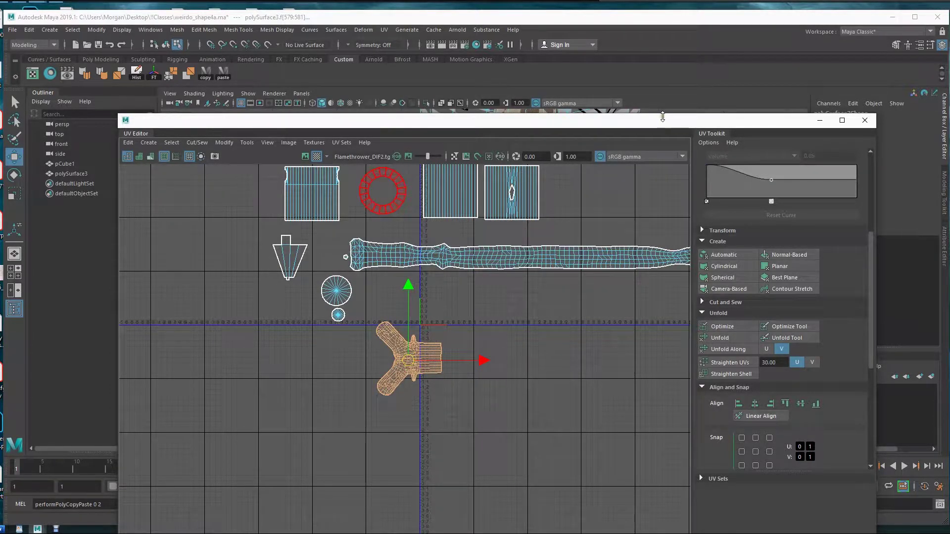
Step: Select every UV shell except the long hose and its small end cap, and pack them with Layout
left_click_drag(660, 125, 606, 134)
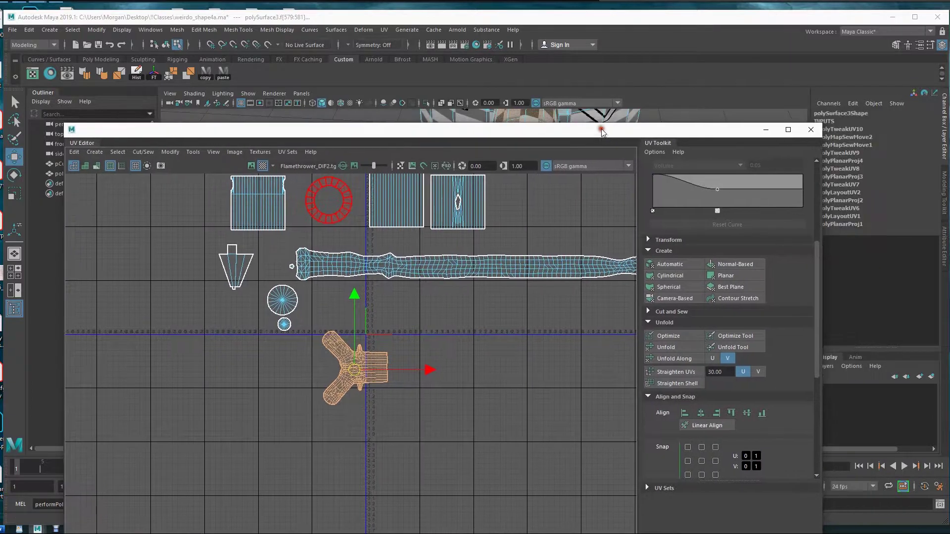
middle_click_drag(455, 308, 382, 374, "alt")
right_click_drag(515, 358, 382, 325, "alt")
middle_click_drag(495, 284, 453, 329, "alt")
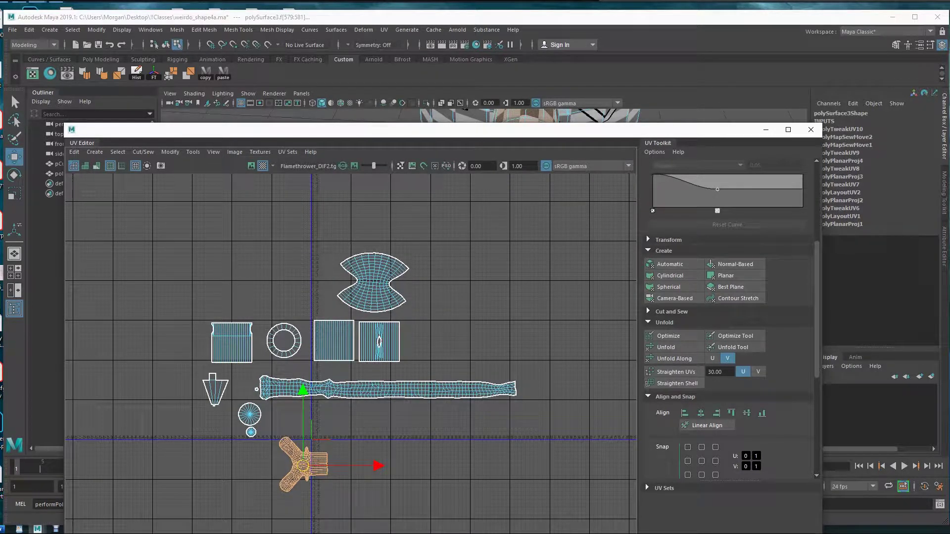
middle_click_drag(412, 387, 417, 344, "alt")
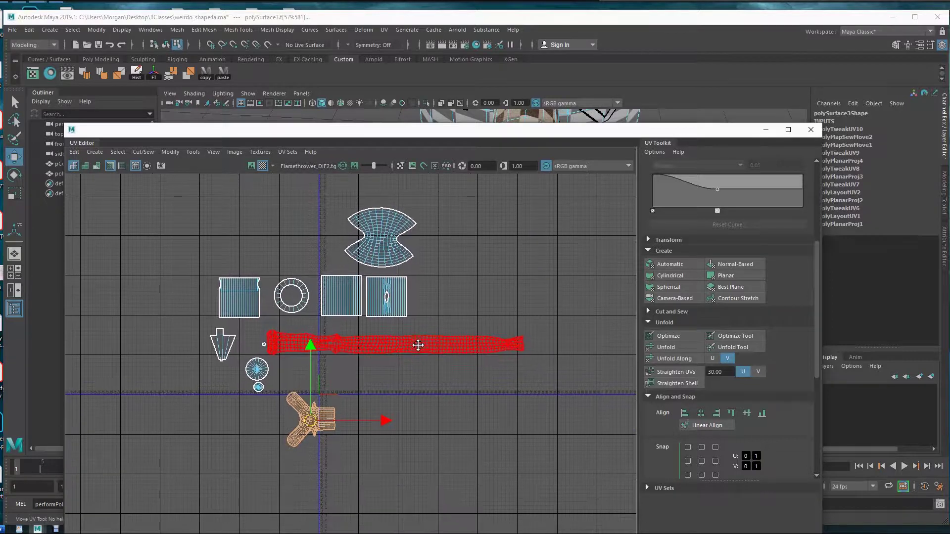
left_click_drag(183, 194, 544, 475)
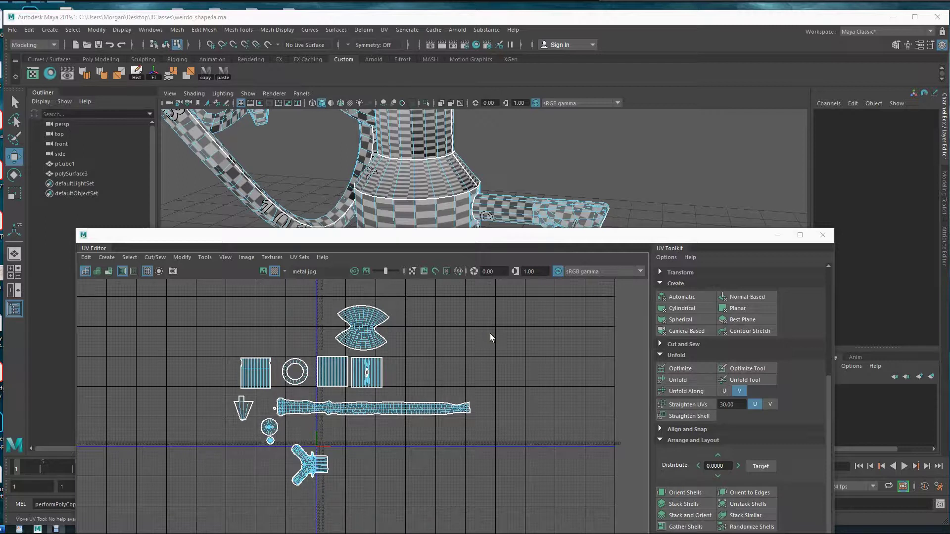
left_click_drag(484, 235, 461, 153)
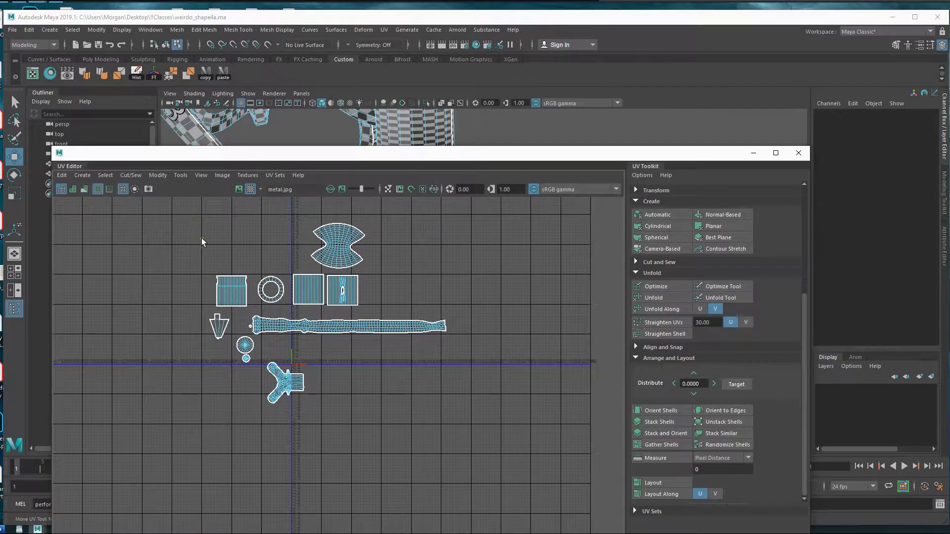
right_click_drag(229, 246, 231, 277)
left_click_drag(197, 216, 506, 446)
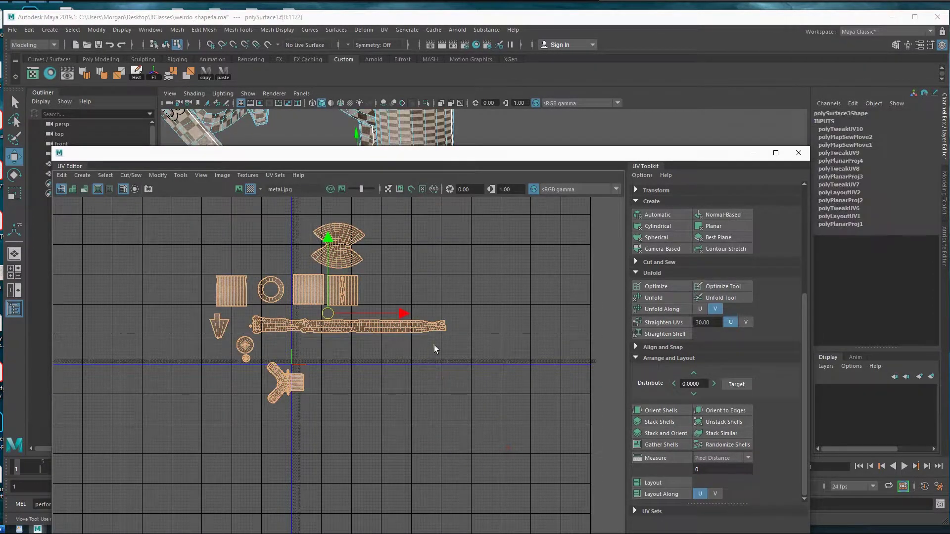
left_click_drag(457, 332, 249, 317)
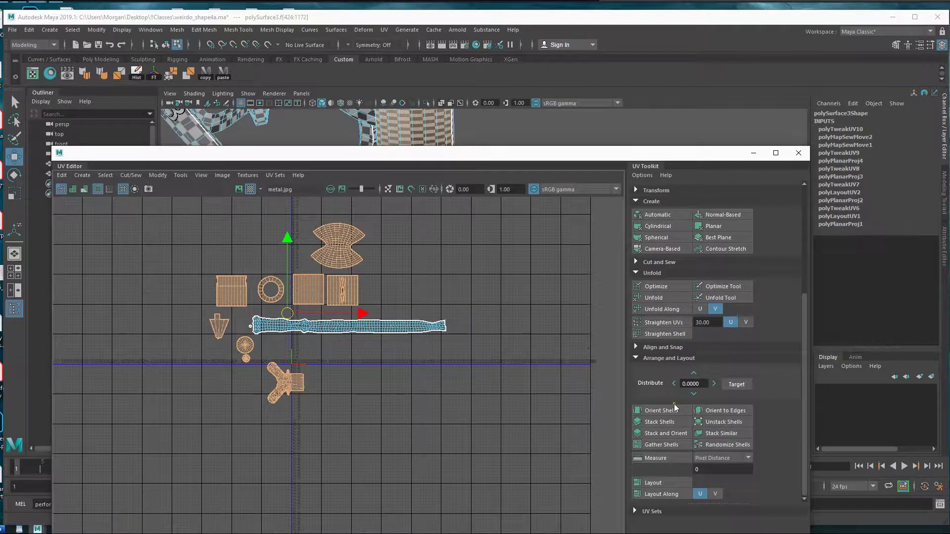
left_click(672, 484)
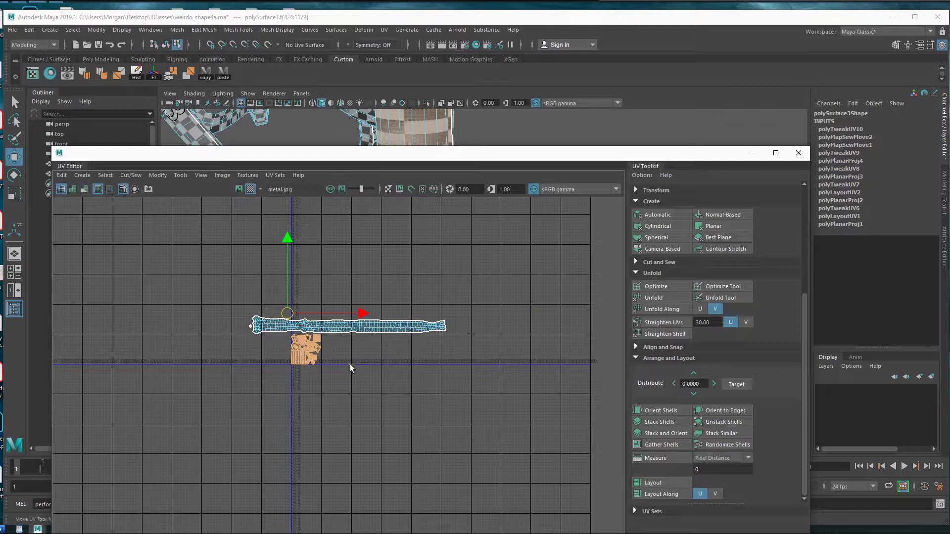
Step: Examine how the packed shells fill the 0 to 1 UV tile, compared with the long hose shell
scroll(301, 373, "up", 1)
scroll(301, 373, "up", 6)
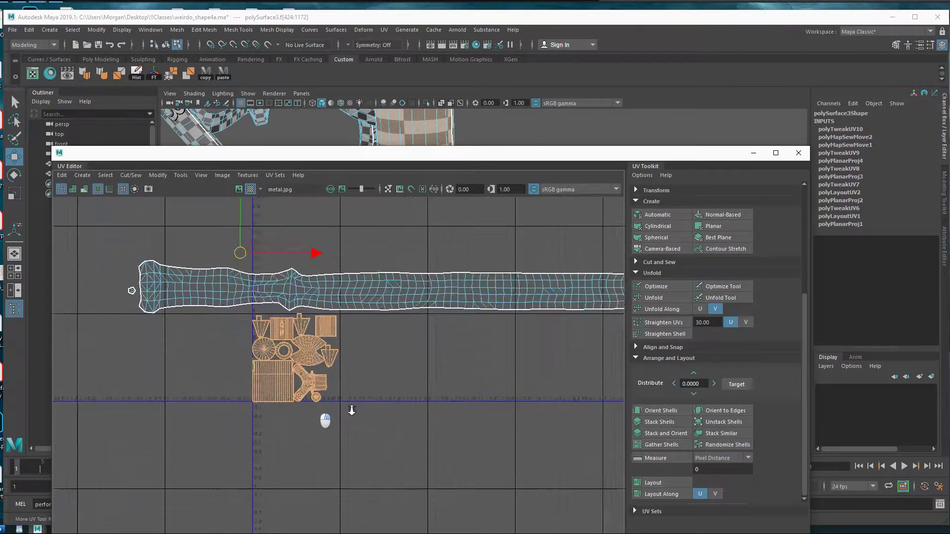
middle_click_drag(431, 335, 473, 388, "alt")
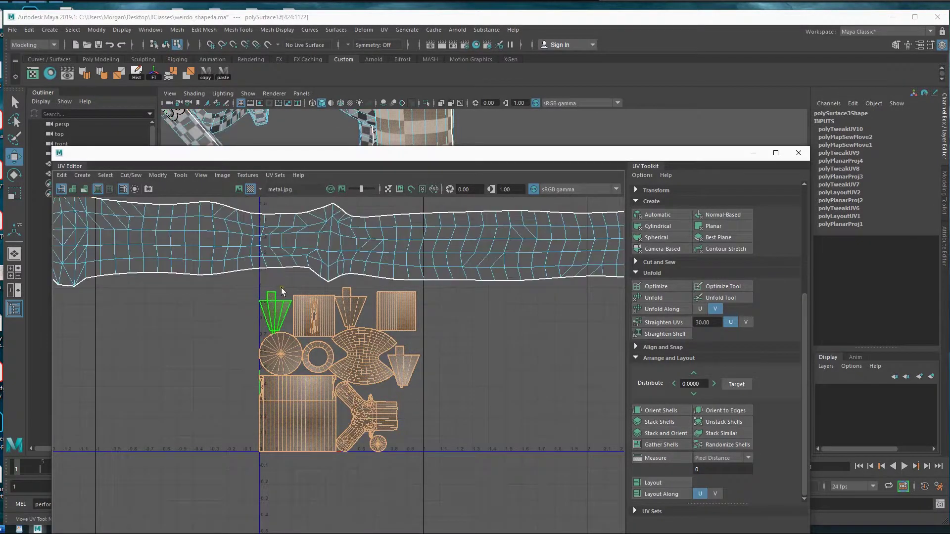
scroll(517, 358, "down", 2)
right_click_drag(430, 334, 396, 322, "alt")
middle_click_drag(600, 377, 439, 417, "alt")
middle_click_drag(385, 419, 395, 339, "alt")
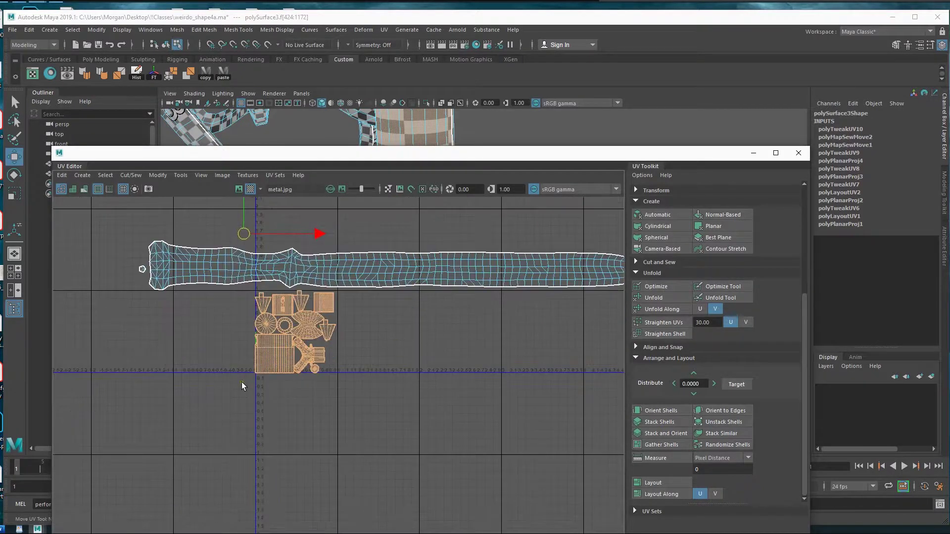
right_click_drag(243, 383, 580, 333, "alt")
middle_click_drag(580, 332, 525, 421, "alt")
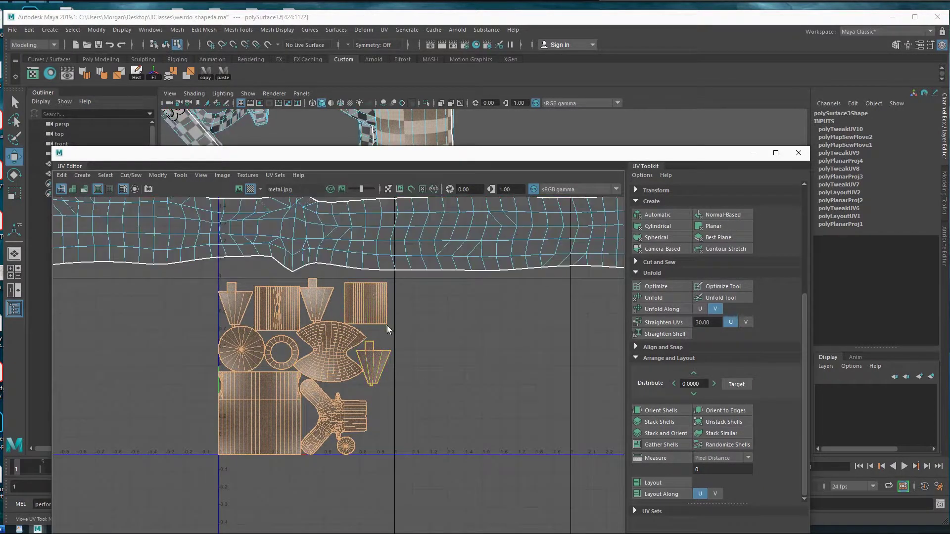
Step: Select two of the three tapered fin-shaped shells and move them out of the UV tile to its left
left_click(375, 362)
left_click(318, 305)
left_click(366, 355, "shift")
left_click_drag(352, 337, 98, 350)
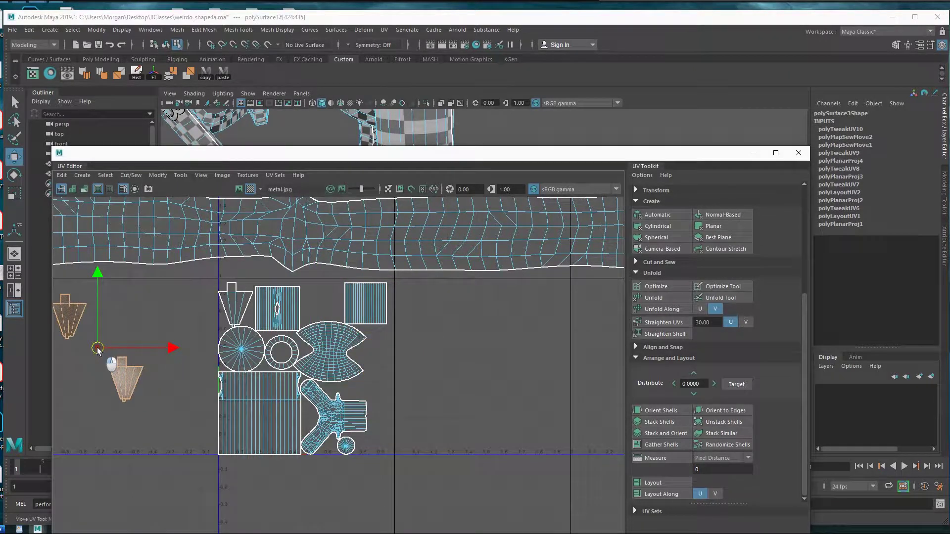
Step: Select the shells remaining in the UV tile and apply Layout to them again
scroll(220, 355, "down", 8)
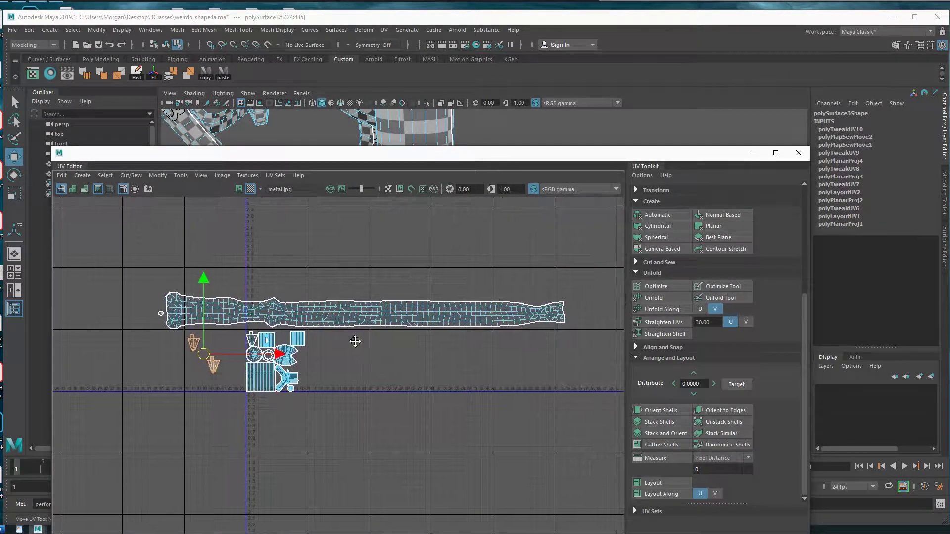
scroll(355, 367, "up", 2)
left_click_drag(191, 402, 233, 355)
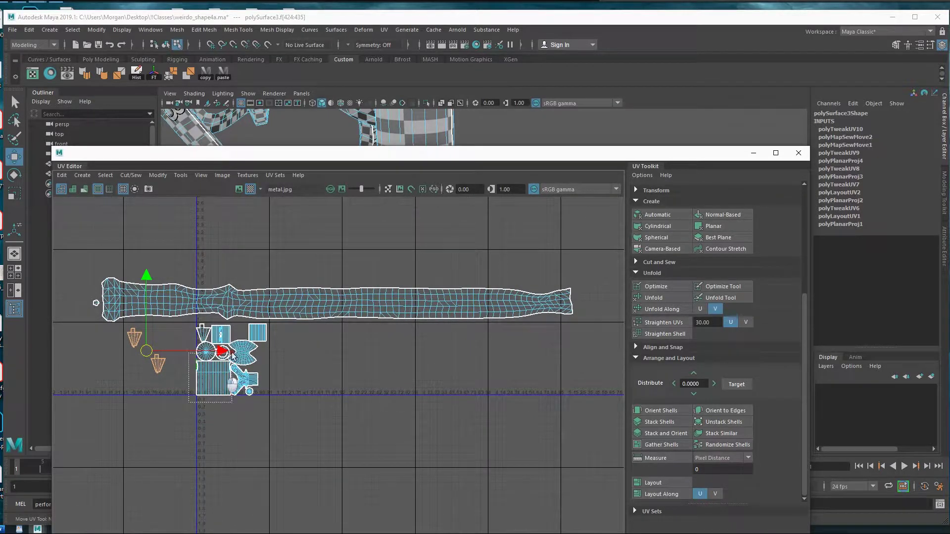
left_click_drag(276, 330, 277, 328)
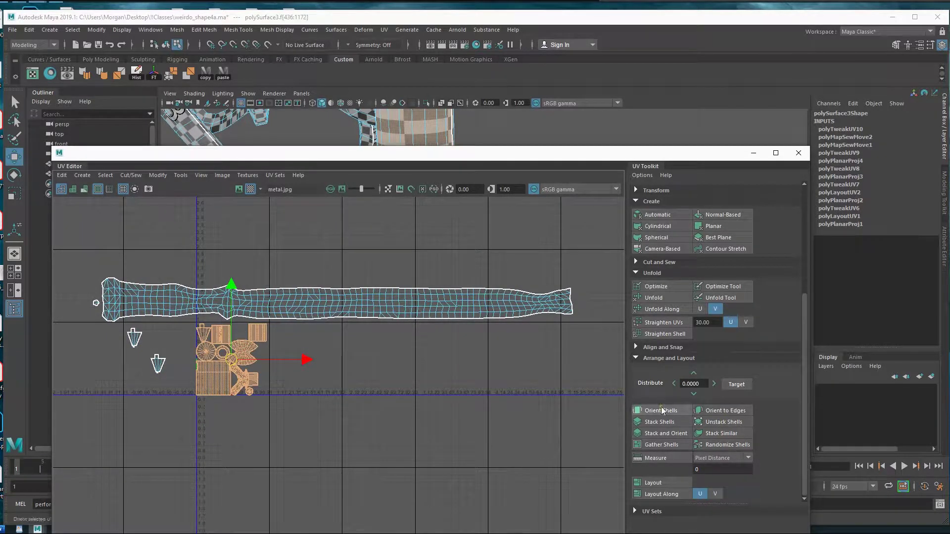
left_click(658, 484)
Step: Move the lower of the two loose tapered shells onto the upper one so that they stack
middle_click_drag(265, 379, 323, 380, "alt")
right_click_drag(193, 387, 584, 402, "alt")
middle_click_drag(537, 362, 464, 393, "alt")
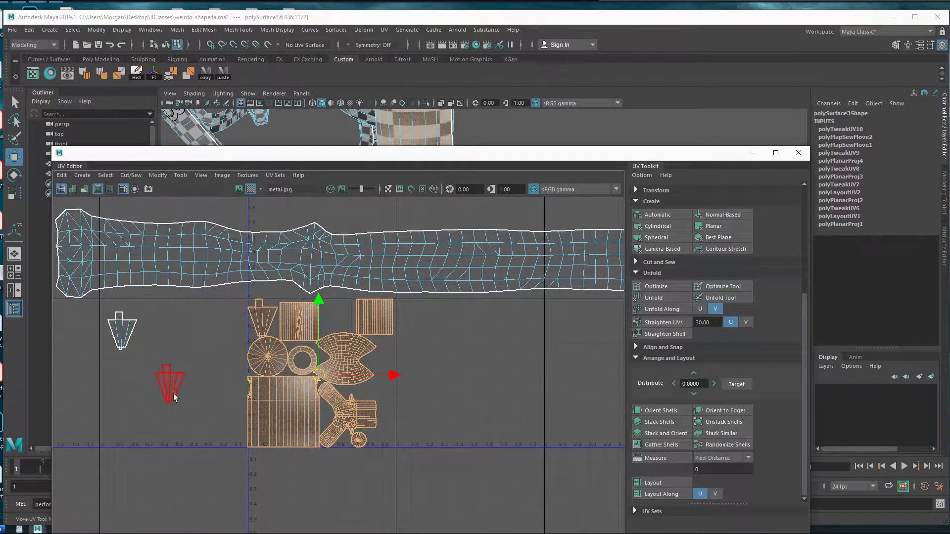
left_click(173, 396)
left_click_drag(171, 390, 125, 337)
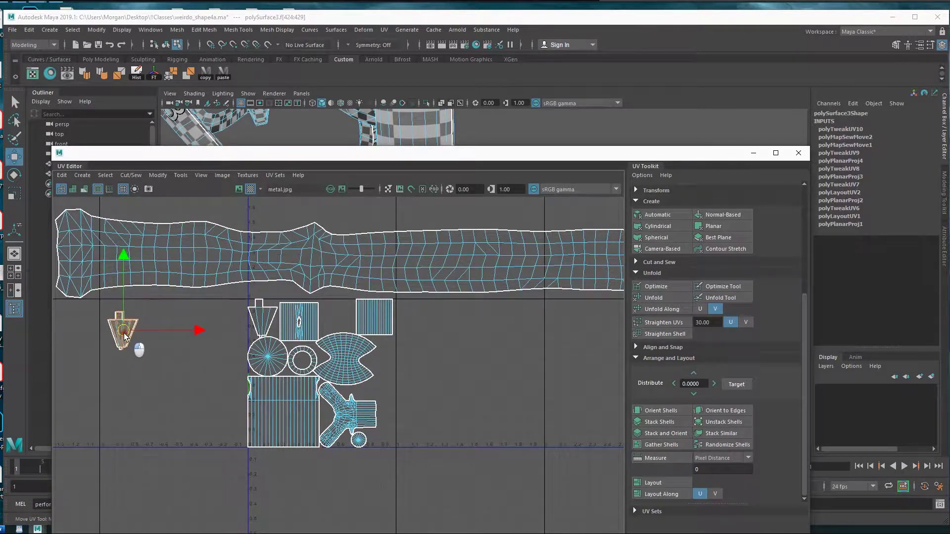
Step: Fine-tune the position of the stacked tapered shells so that their outlines overlap
middle_click_drag(138, 348, 297, 335, "alt")
right_click_drag(170, 390, 341, 363, "alt")
middle_click_drag(337, 352, 326, 481, "alt")
left_click_drag(294, 387, 295, 386)
left_click_drag(223, 317, 222, 315)
key("f")
right_click_drag(429, 379, 421, 367, "alt")
left_click_drag(347, 317, 351, 314)
left_click_drag(420, 384, 422, 384)
right_click_drag(501, 396, 371, 365, "alt")
middle_click_drag(371, 365, 307, 354, "alt")
right_click_drag(425, 365, 297, 348, "alt")
middle_click_drag(475, 364, 309, 356, "alt")
Step: Stack the tapered pair onto the third tapered shell in the tile and move all three out to its left
left_click_drag(102, 299, 184, 416)
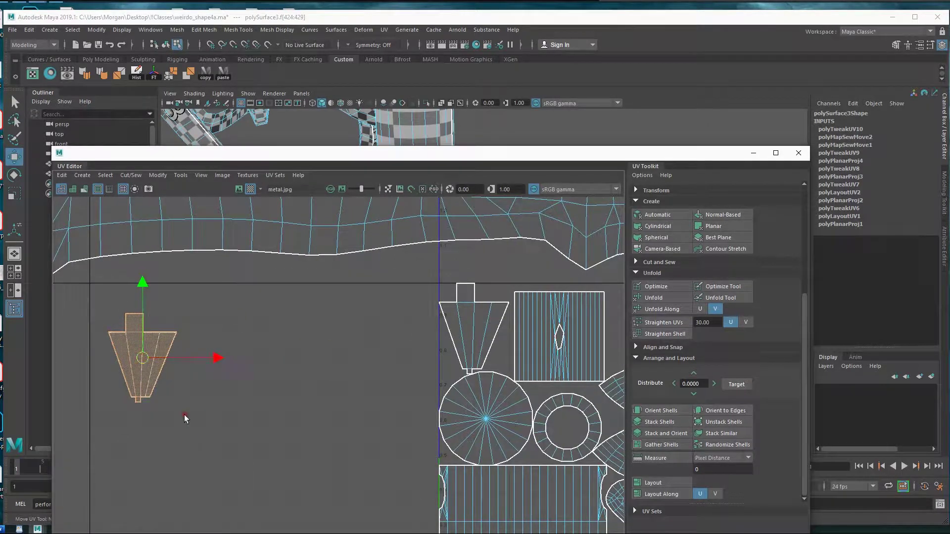
left_click_drag(151, 360, 472, 329)
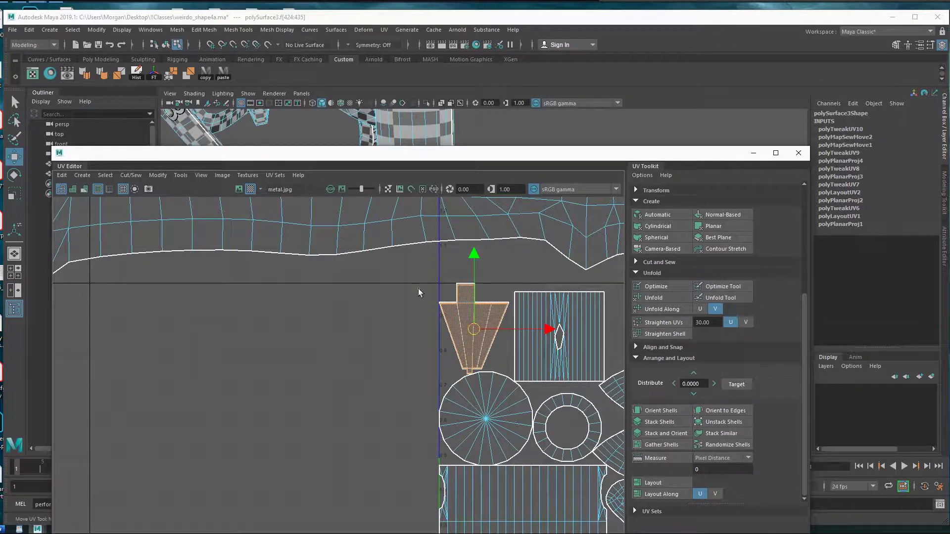
left_click_drag(469, 338, 184, 354)
Step: Try to unfold the plain striped square shell at the UV tile's upper corner
right_click_drag(403, 345, 303, 346, "alt")
middle_click_drag(448, 378, 290, 335, "alt")
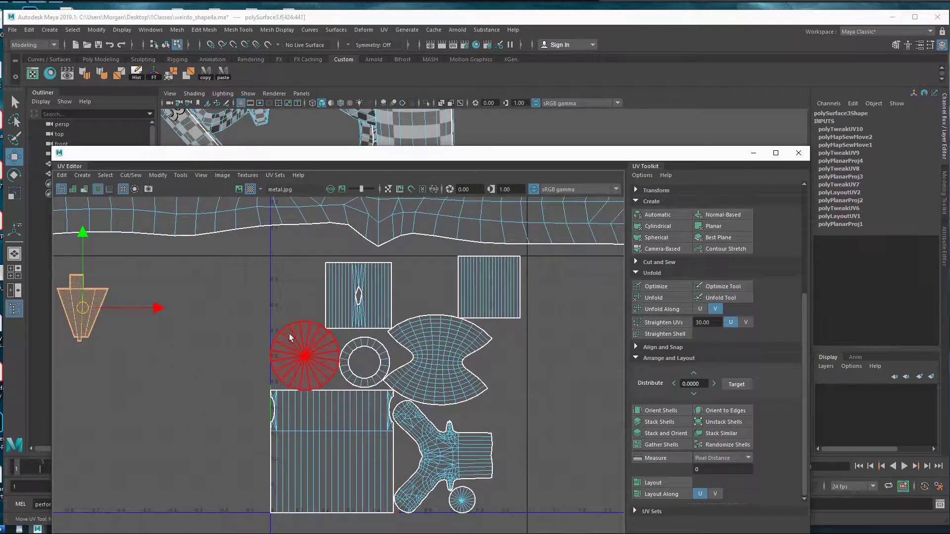
left_click(472, 275)
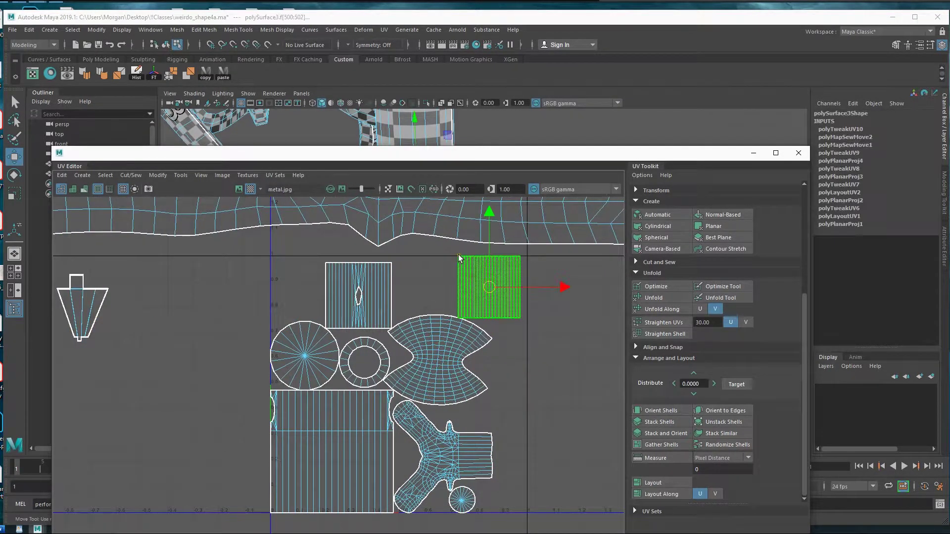
left_click(658, 296)
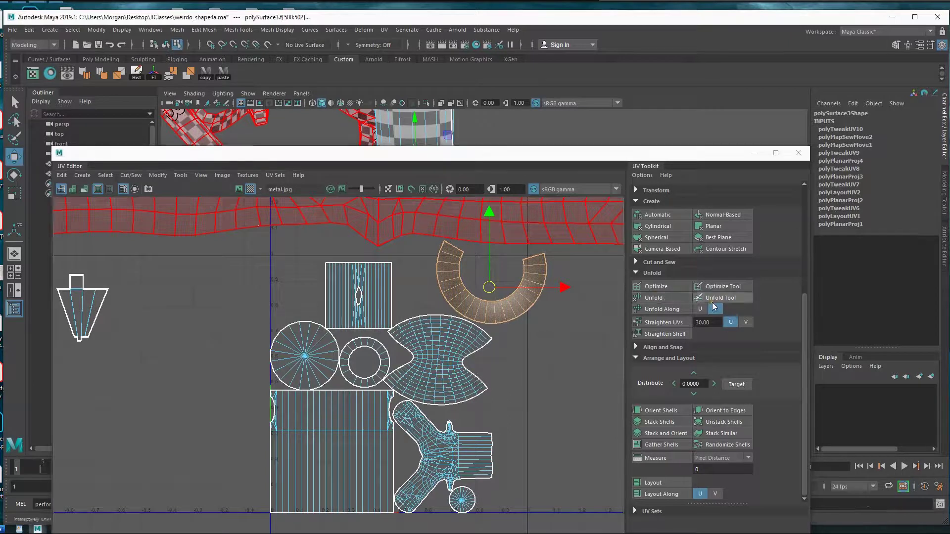
key("ctrl+z")
Step: Unfold the square shell with the small hole and the ring-shaped shell
left_click(382, 300)
left_click(670, 297)
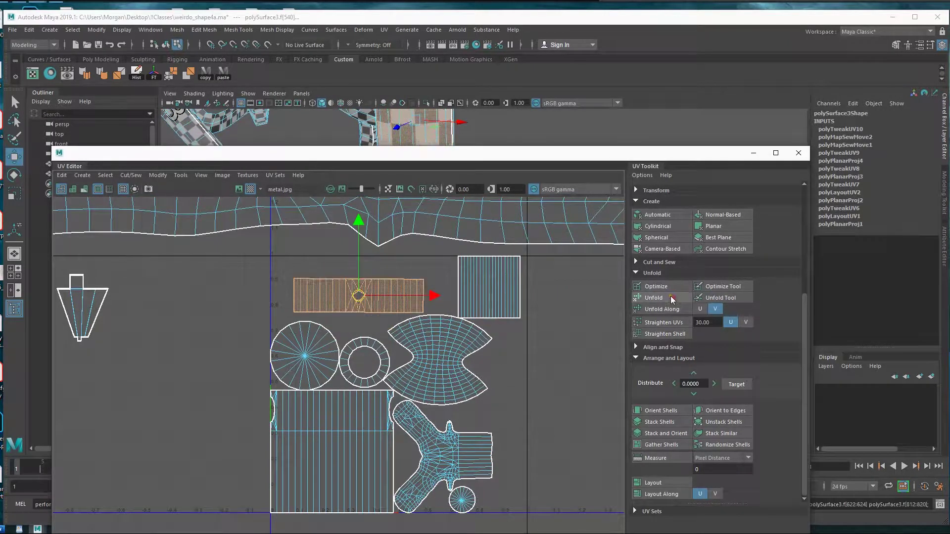
middle_click_drag(512, 334, 473, 325, "alt")
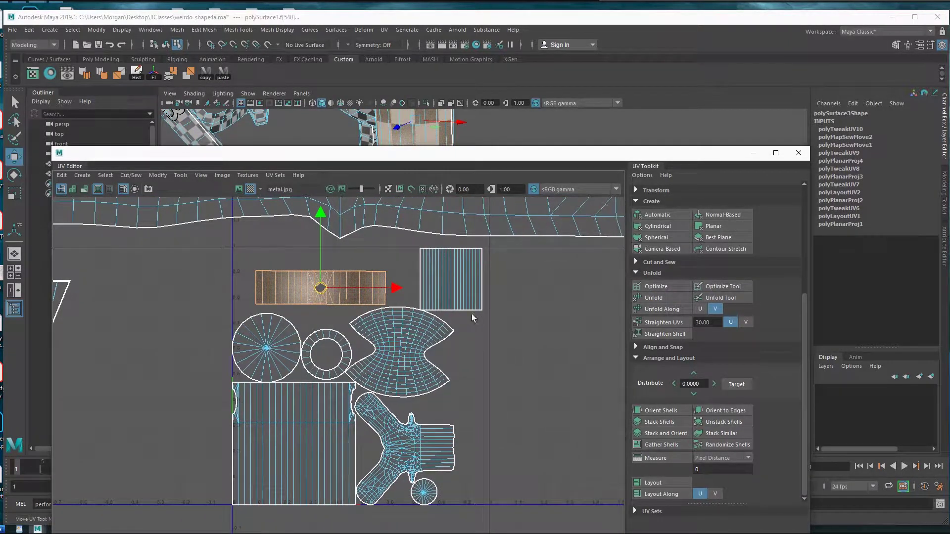
left_click(261, 352)
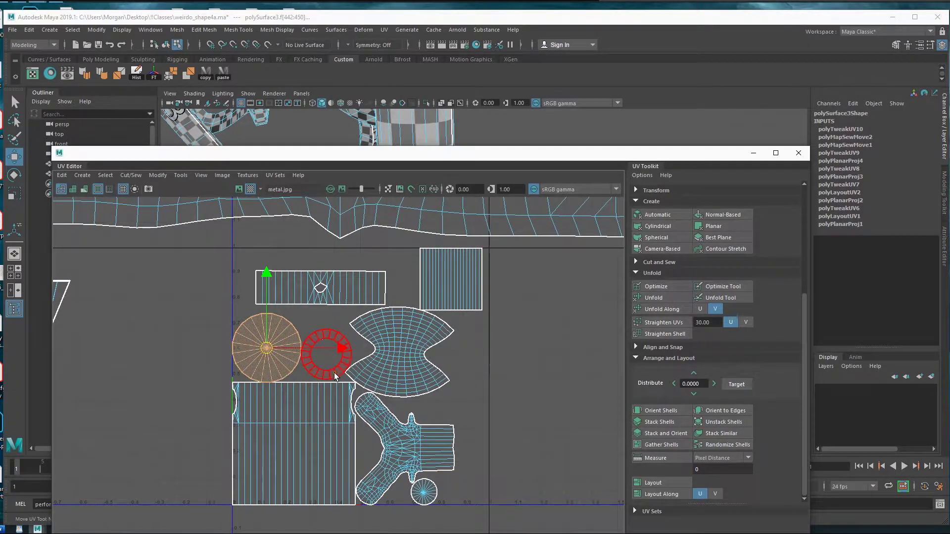
left_click(335, 377)
left_click(672, 298)
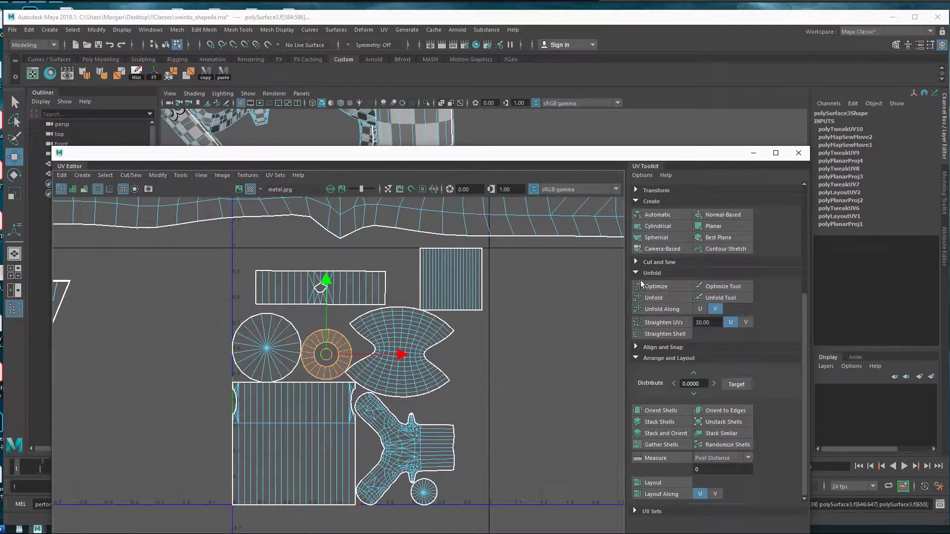
Step: Unfold the large notched tank body shell and move it out to the left of the tile
left_click(273, 401)
left_click(678, 298)
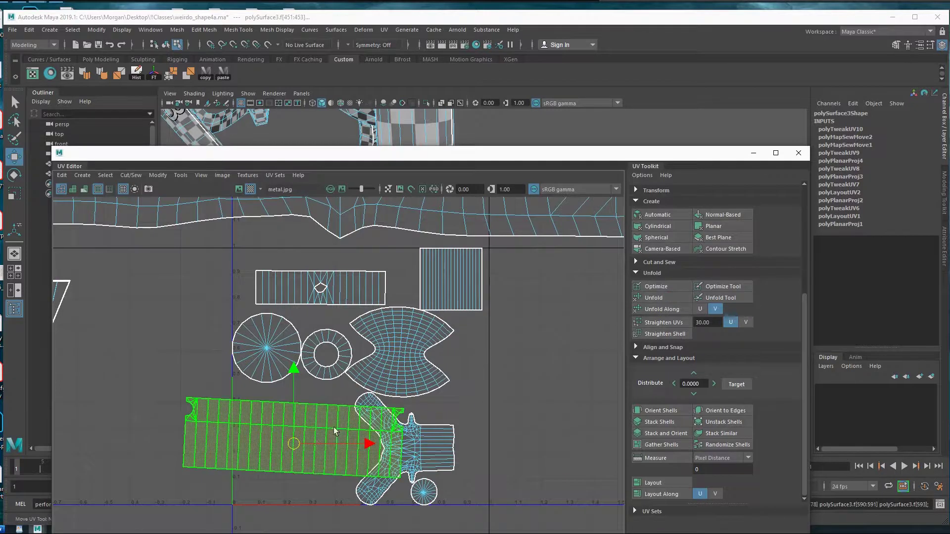
left_click_drag(260, 447, 172, 445)
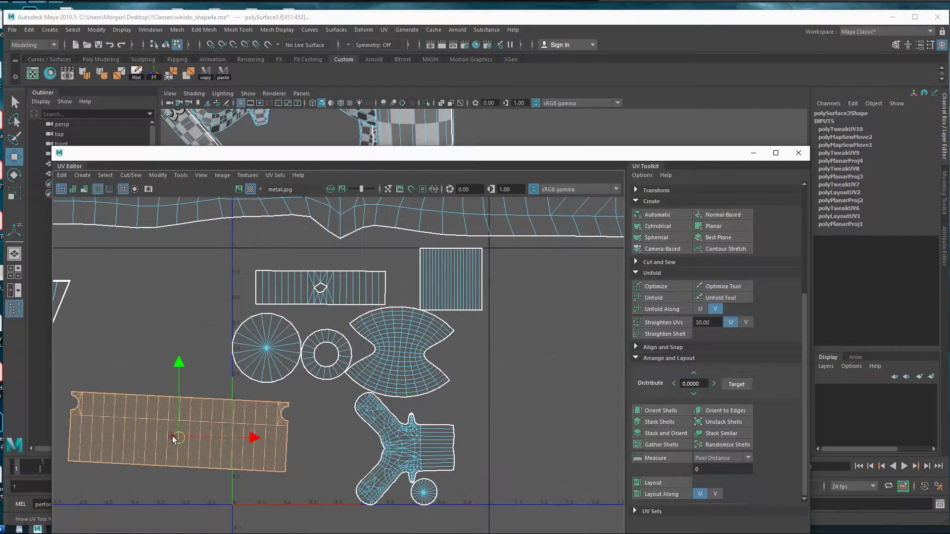
Step: Rotate the unfolded tank body shell slightly so that its long edges lie horizontally
left_click(421, 455)
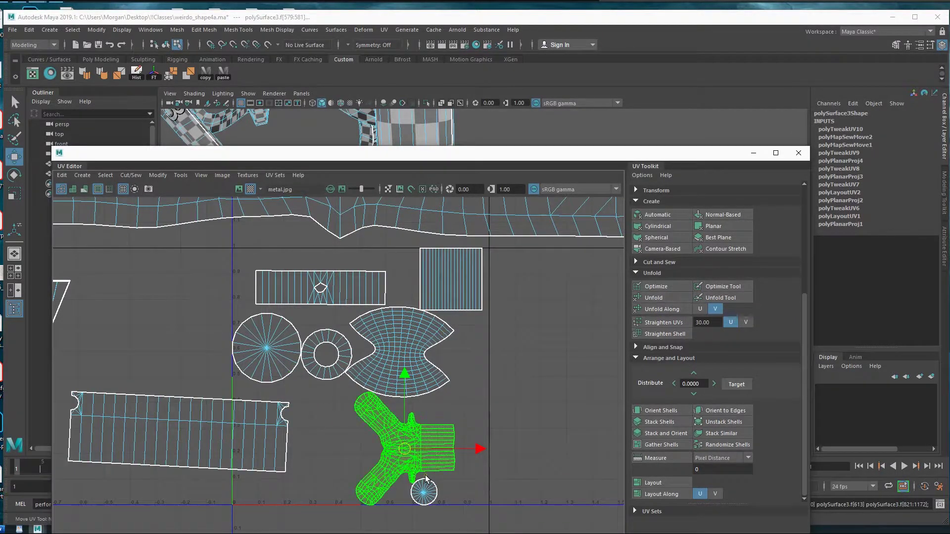
left_click(424, 493)
middle_click_drag(530, 394, 490, 449, "alt")
right_click_drag(569, 412, 192, 339, "alt")
middle_click_drag(552, 388, 417, 373, "alt")
right_click_drag(567, 395, 435, 369, "alt")
mouse_move(436, 369)
middle_mouse_down("alt")
mouse_move(504, 371)
mouse_move(429, 358)
middle_mouse_up("alt")
middle_click_drag(518, 404, 457, 379, "alt")
right_click_drag(176, 413, 570, 412, "alt")
middle_click_drag(471, 356, 457, 386, "alt")
left_click(282, 378)
key("e")
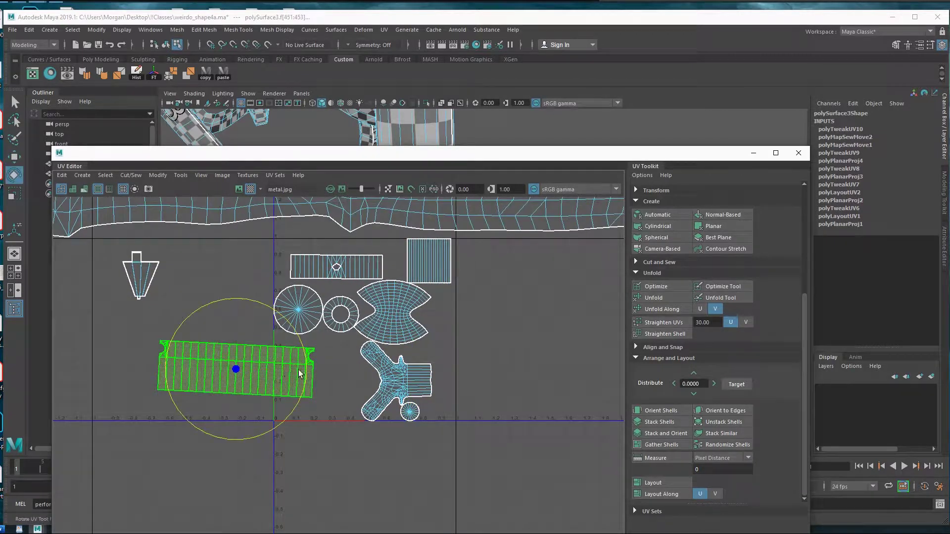
left_click_drag(307, 377, 308, 372)
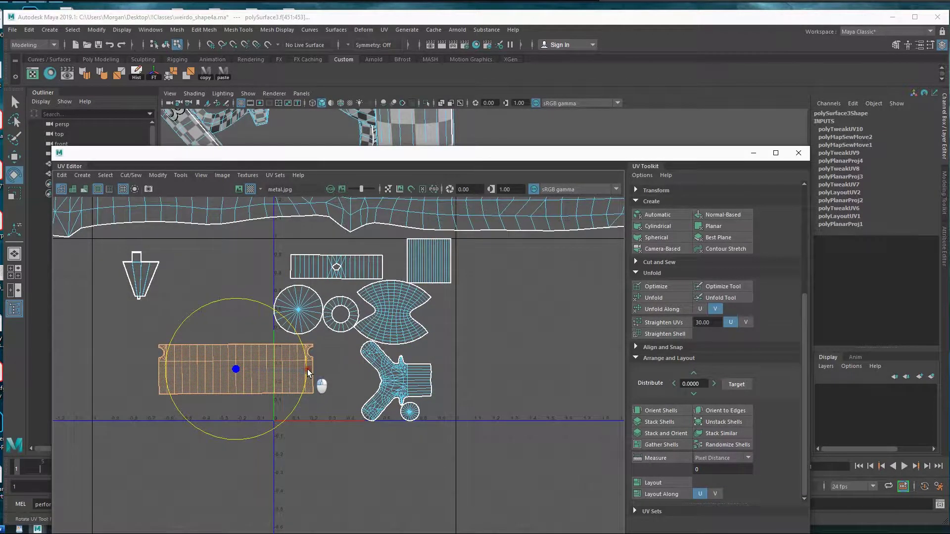
Step: Examine the checker pattern across the flamethrower model in the perspective view
left_click_drag(282, 153, 319, 396)
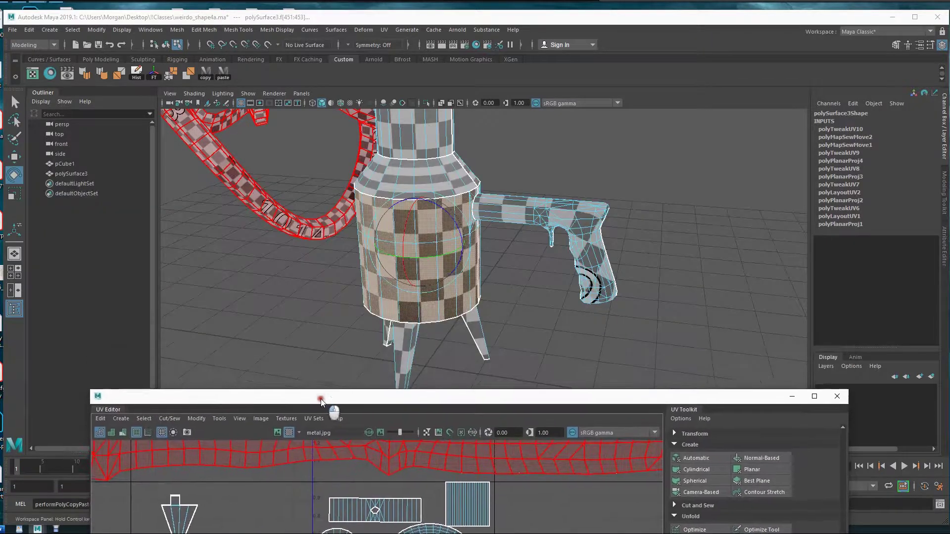
scroll(492, 278, "down", 3)
middle_click_drag(431, 148, 436, 196, "alt")
left_click_drag(436, 196, 495, 214, "alt")
right_click_drag(495, 214, 537, 215, "alt")
left_click_drag(538, 215, 635, 369, "alt")
left_click_drag(551, 397, 563, 206)
Step: Scale the long hose shell down and use Layout to fit it along the bottom edge of the UV tile
right_click_drag(518, 357, 324, 335, "alt")
middle_click_drag(589, 367, 418, 385, "alt")
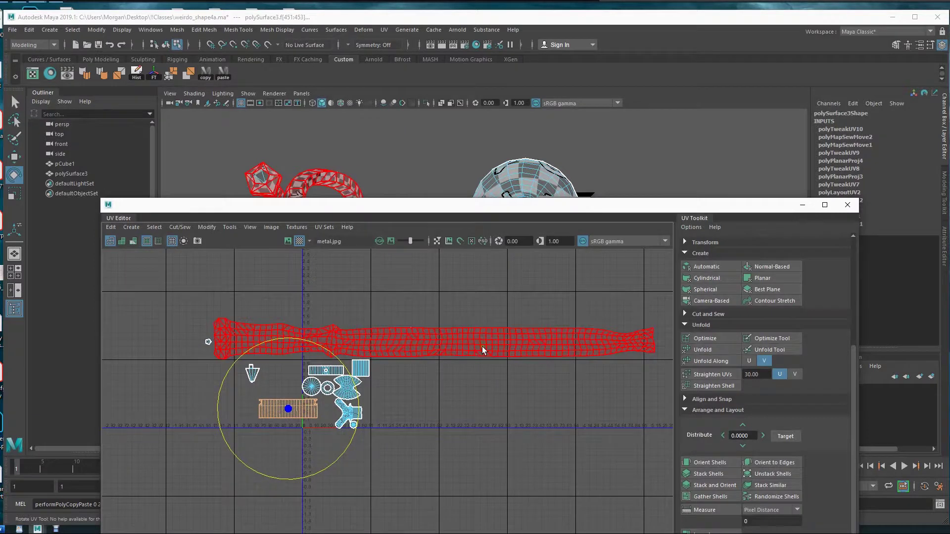
double_click(462, 349)
key("r")
left_click_drag(435, 339, 382, 377)
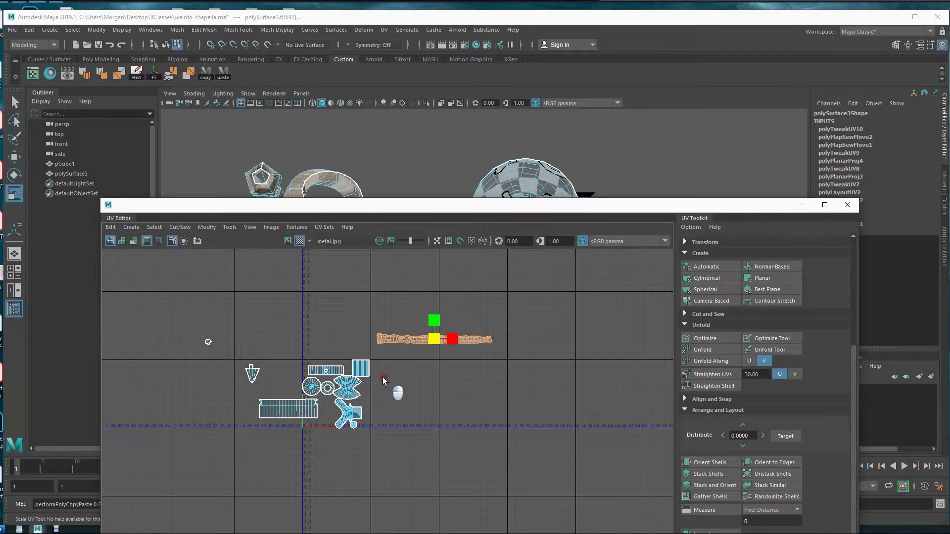
key("w")
left_click_drag(432, 340, 346, 360)
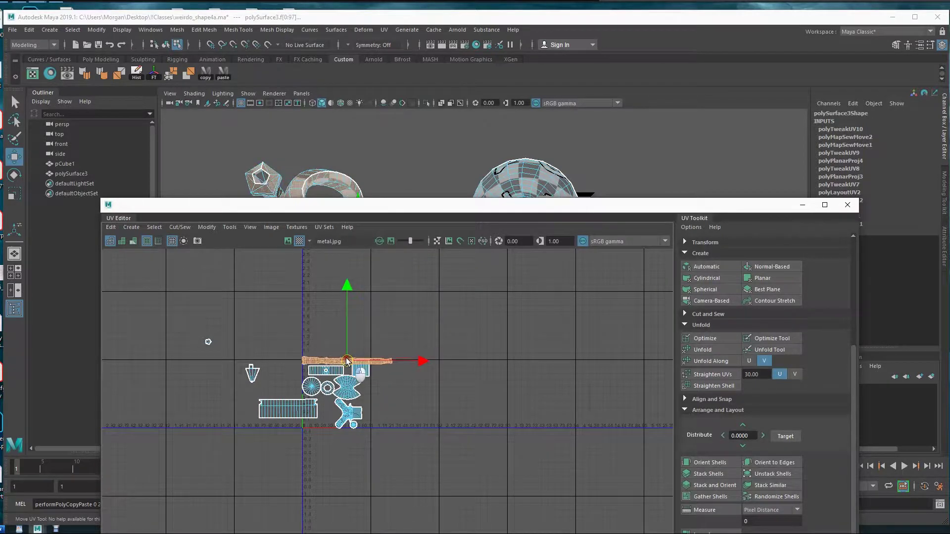
left_click_drag(376, 206, 392, 139)
scroll(350, 377, "up", 2)
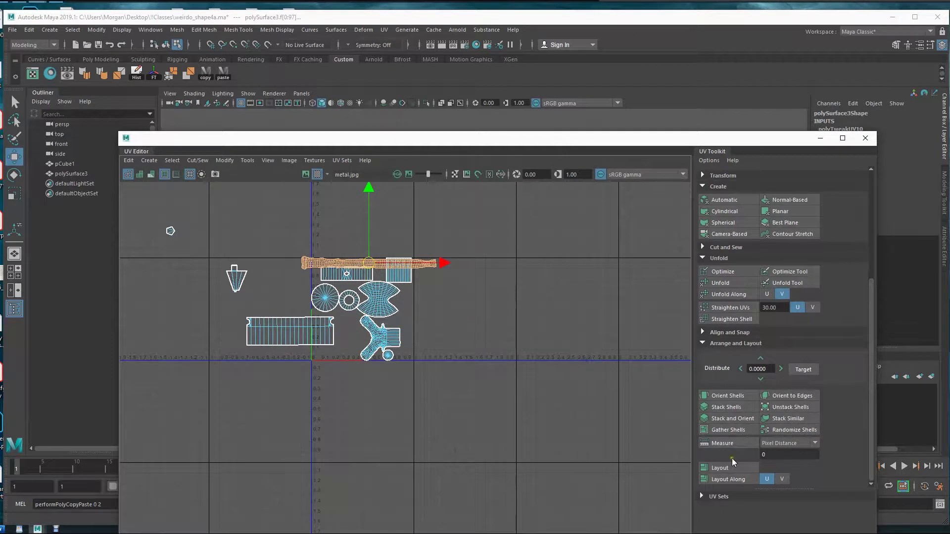
right_click_drag(405, 370, 558, 339, "alt")
middle_click_drag(559, 339, 501, 406, "alt")
Step: Fine-tune the tank body shell's rotation and shift it slightly to the right
left_click(241, 374)
key("e")
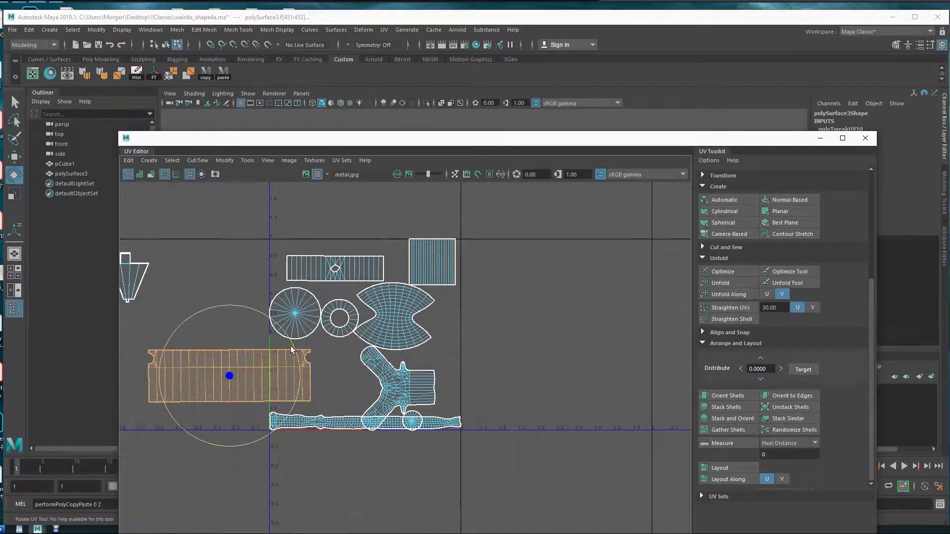
left_click_drag(292, 349, 295, 352)
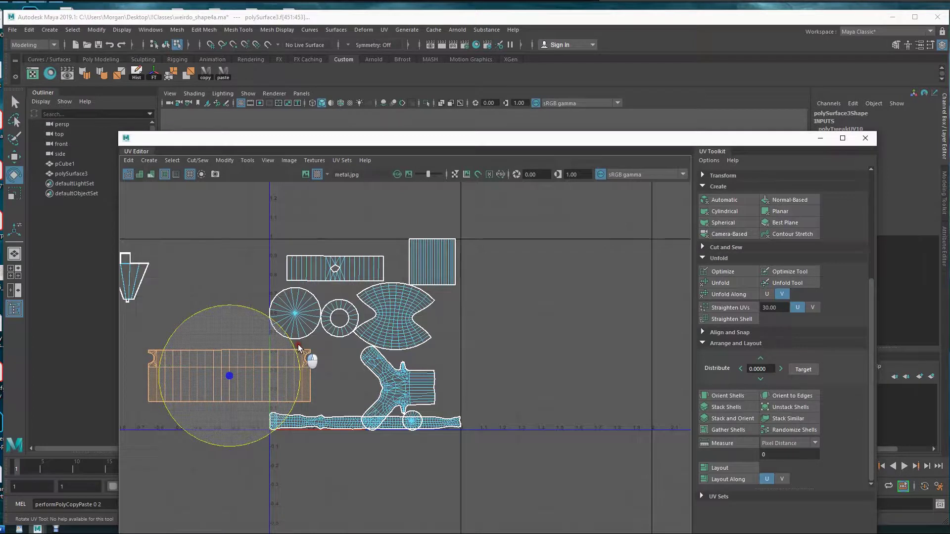
key("w")
left_click_drag(228, 376, 252, 382)
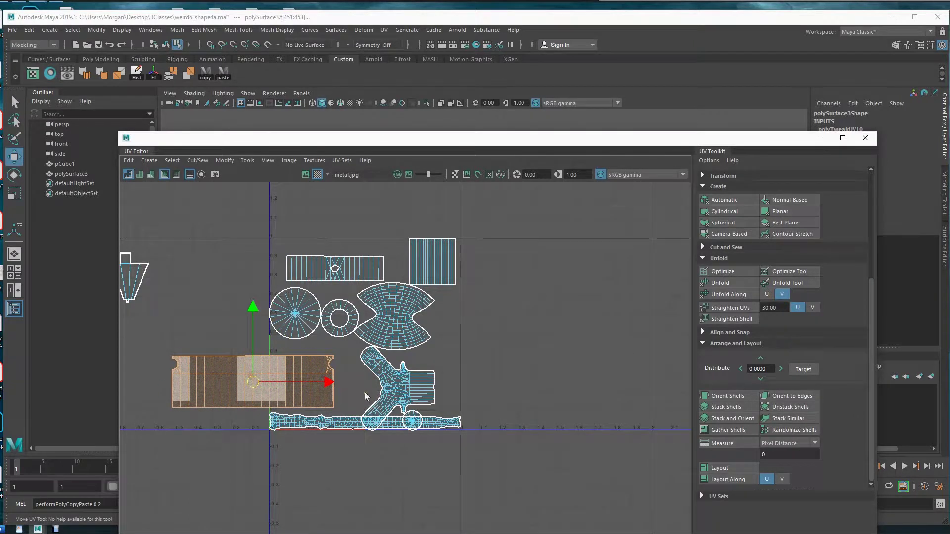
Step: Move the three-armed gun shell out to the right of the tile and uncover the gun in the perspective view
left_click(400, 389)
left_click_drag(400, 389, 502, 329)
left_click_drag(543, 142, 587, 379)
scroll(532, 276, "up", 5)
scroll(532, 276, "down", 5)
left_click_drag(577, 378, 558, 319)
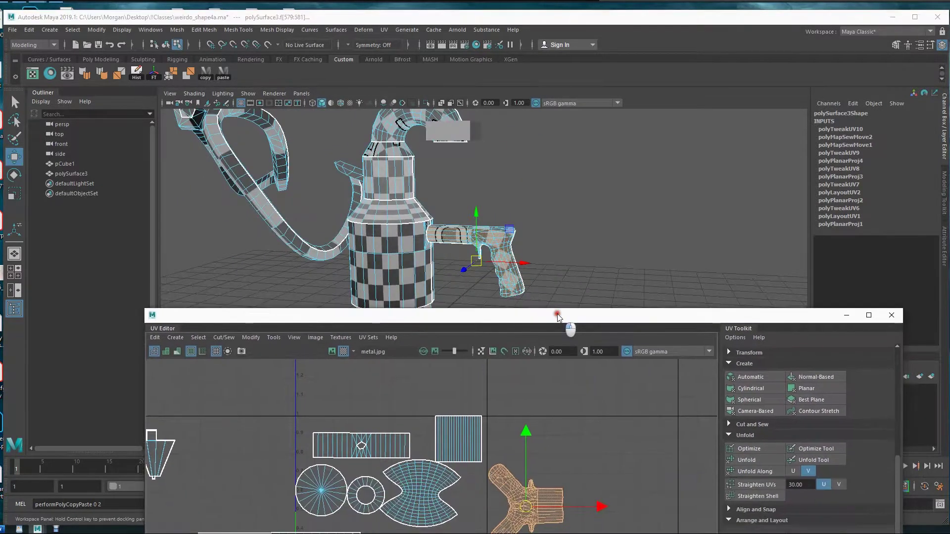
Step: Scale the gun shell down and place it just above the UV tile
key("r")
middle_click_drag(505, 522, 483, 530)
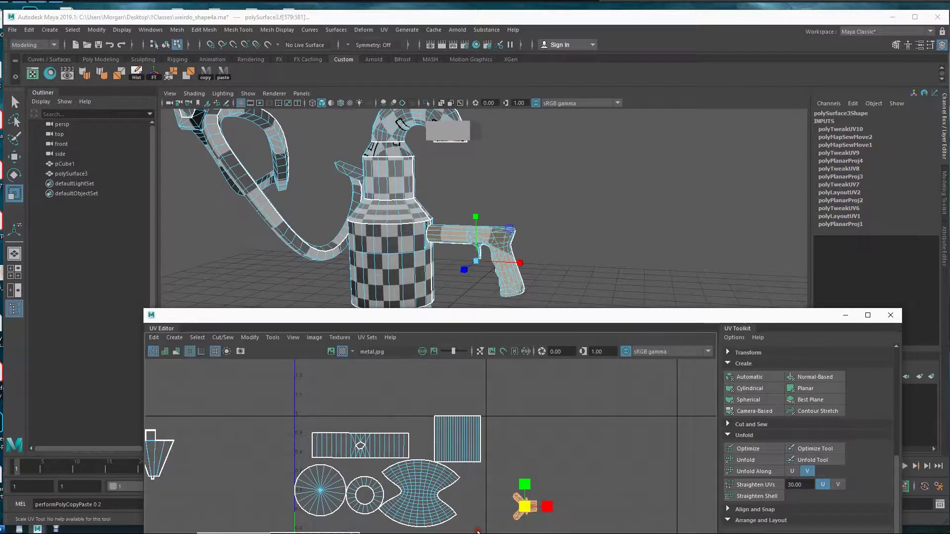
key("w")
key("r")
middle_click_drag(530, 509, 615, 439)
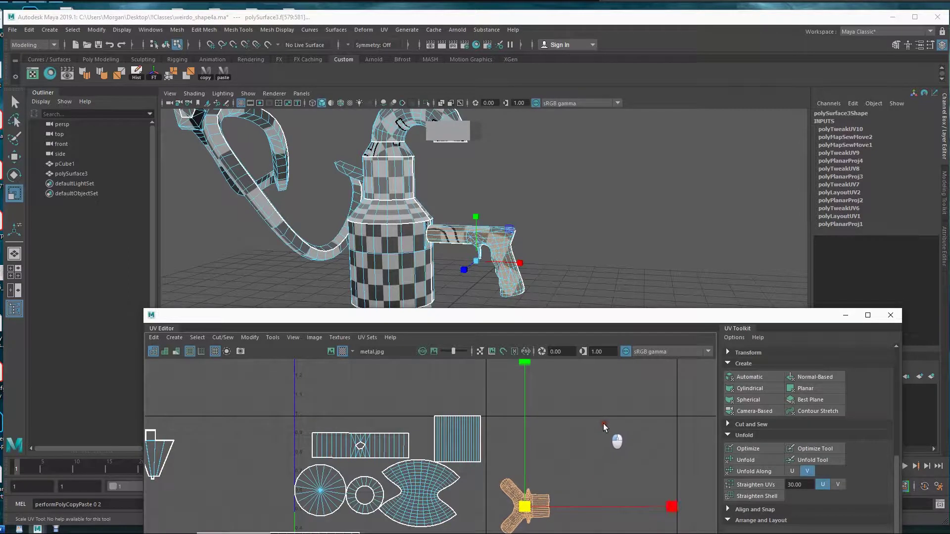
key("w")
middle_click_drag(527, 509, 399, 397)
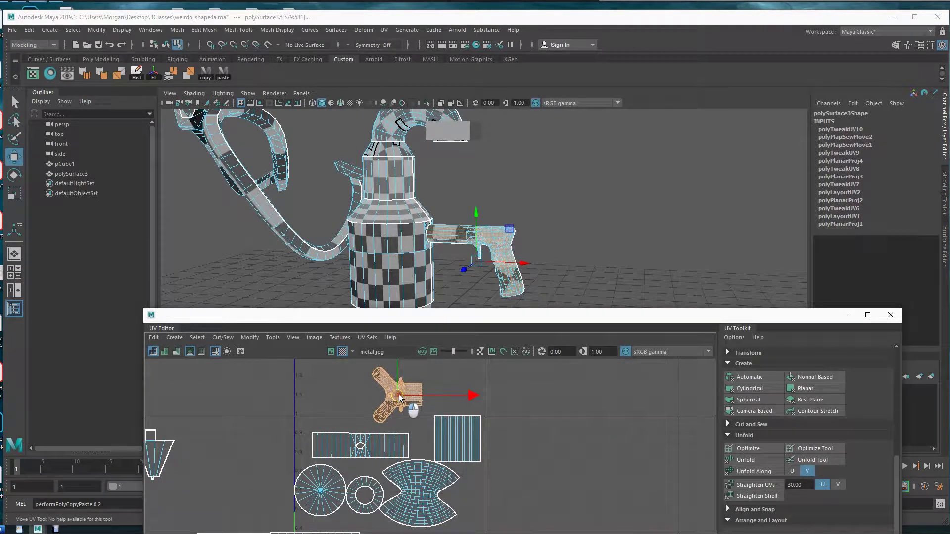
Step: Try to unfold the square shell of the tank's sloped shoulder
left_click(461, 436)
key("r")
middle_click_drag(430, 409, 433, 425, "alt")
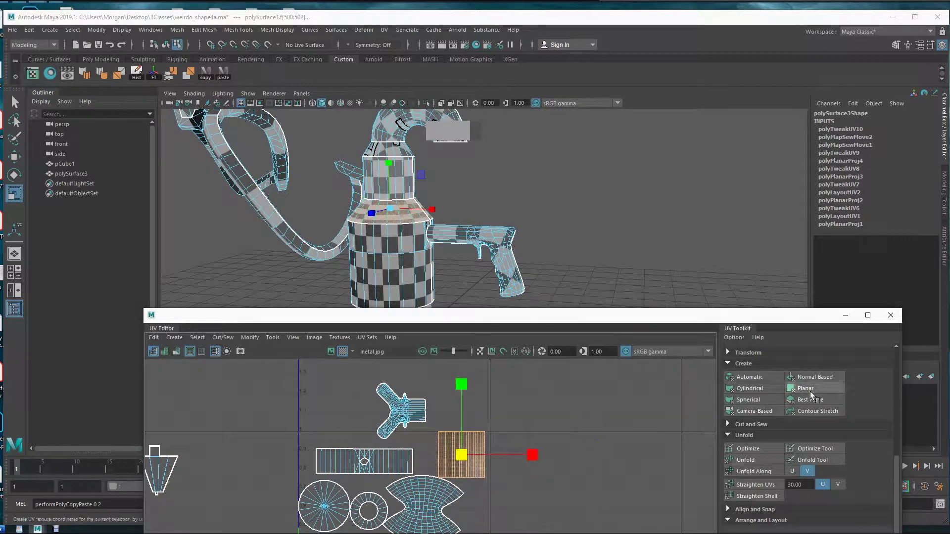
left_click(756, 459)
key("ctrl+z")
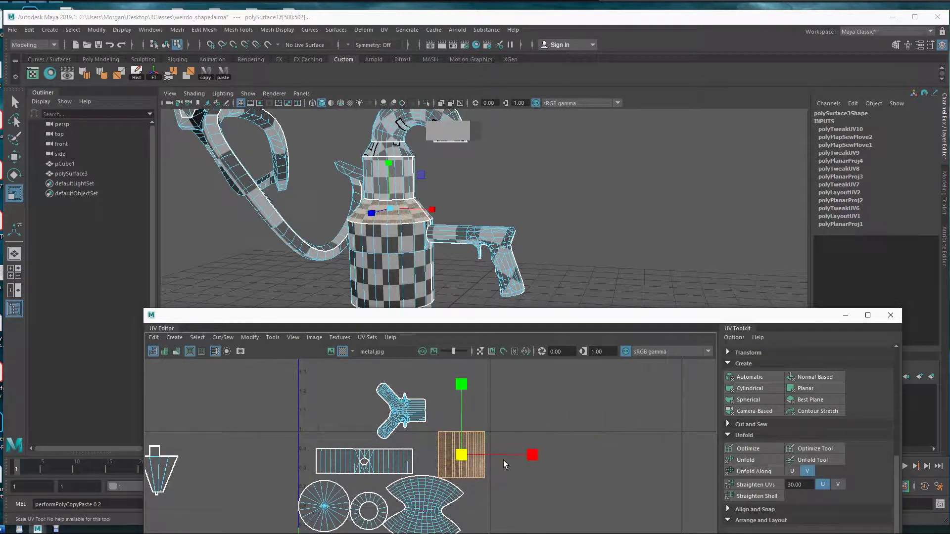
Step: Scale the tank shoulder's square shell shorter and wider into a horizontal strip
left_click_drag(460, 385, 457, 433)
left_click_drag(534, 453, 603, 442)
middle_click_drag(558, 470, 576, 410, "alt")
Step: Place the strip with the hole in the tile's upper left corner and the shoulder strip right beside it
key("w")
left_click(412, 400)
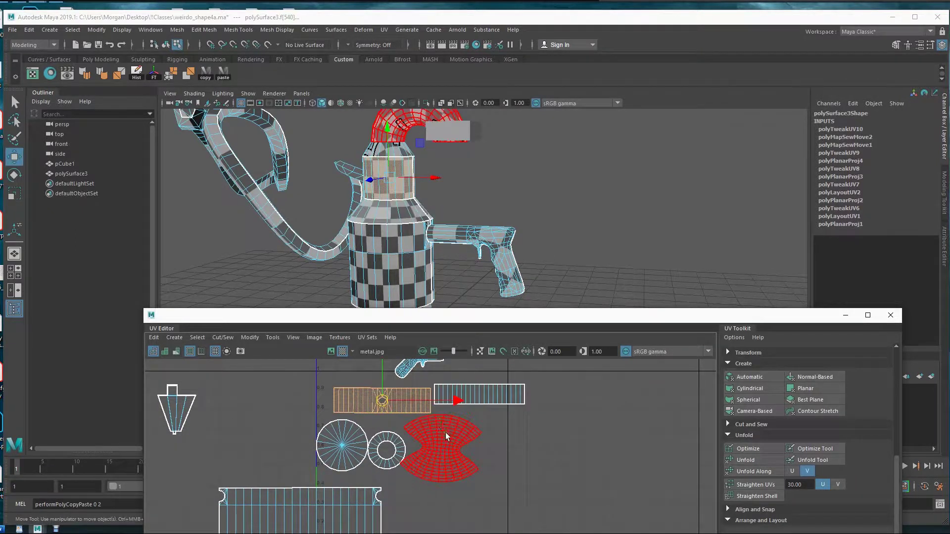
left_click_drag(384, 403, 368, 387)
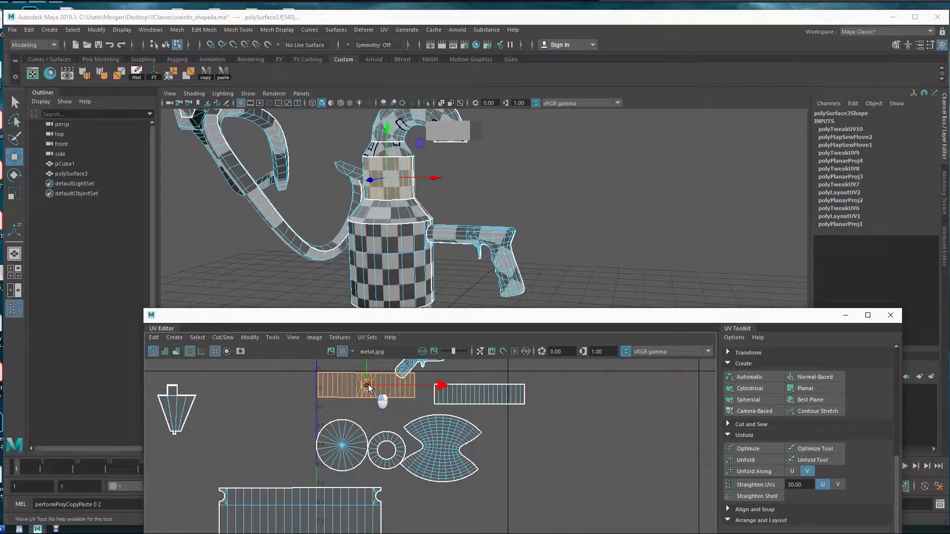
left_click(478, 395)
left_click_drag(480, 395, 461, 386)
mouse_move(553, 431)
middle_mouse_down("alt")
mouse_move(558, 407)
mouse_move(559, 415)
middle_mouse_up("alt")
middle_click_drag(525, 236, 576, 202, "alt")
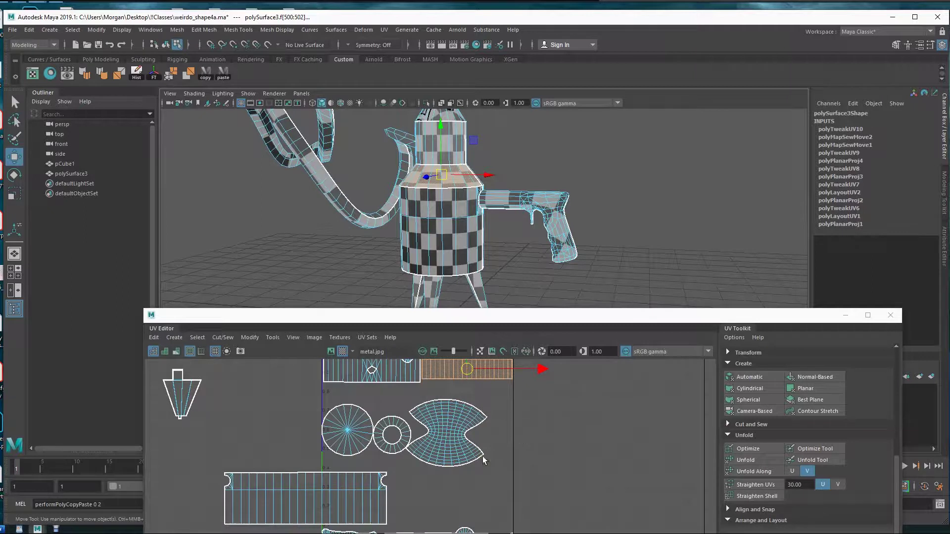
Step: Move the curved pipe shell against the tile's right edge below the shoulder strip and unfold it
left_click(450, 435)
left_click_drag(451, 436, 475, 418)
middle_click_drag(507, 167, 522, 217, "alt")
left_click_drag(523, 184, 502, 203, "alt")
right_click_drag(485, 223, 532, 217, "alt")
middle_click_drag(630, 227, 598, 255, "alt")
left_click(764, 461)
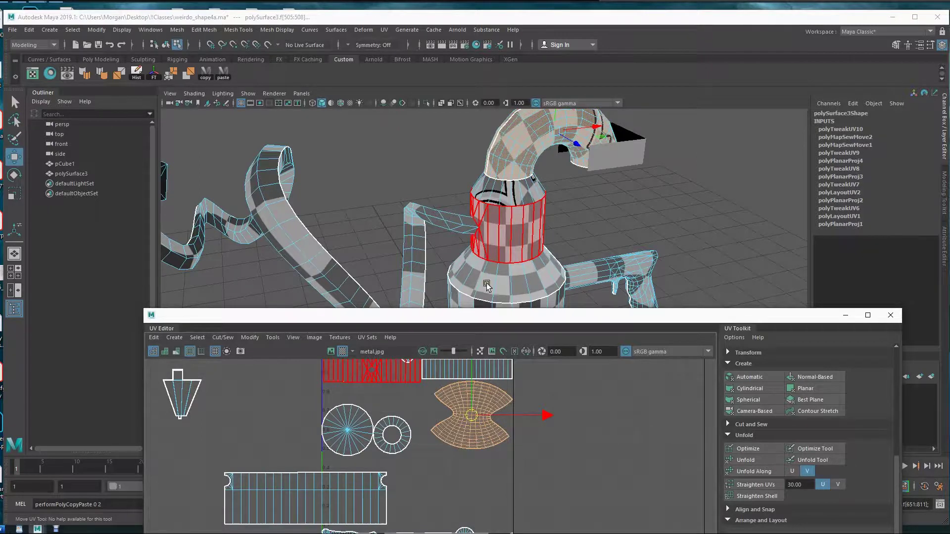
Step: Enlarge the ring-shaped shell and move the round shell up beneath the strip with the hole
left_click(391, 433)
key("r")
left_click_drag(394, 434, 413, 412)
key("w")
left_click(353, 436)
left_click_drag(352, 435, 355, 418)
Step: Move the tank body shell into the tile above the hose shell and scale it slightly wider
middle_click_drag(427, 460, 402, 409, "alt")
left_click(324, 453)
key("f")
left_click_drag(285, 448, 396, 449)
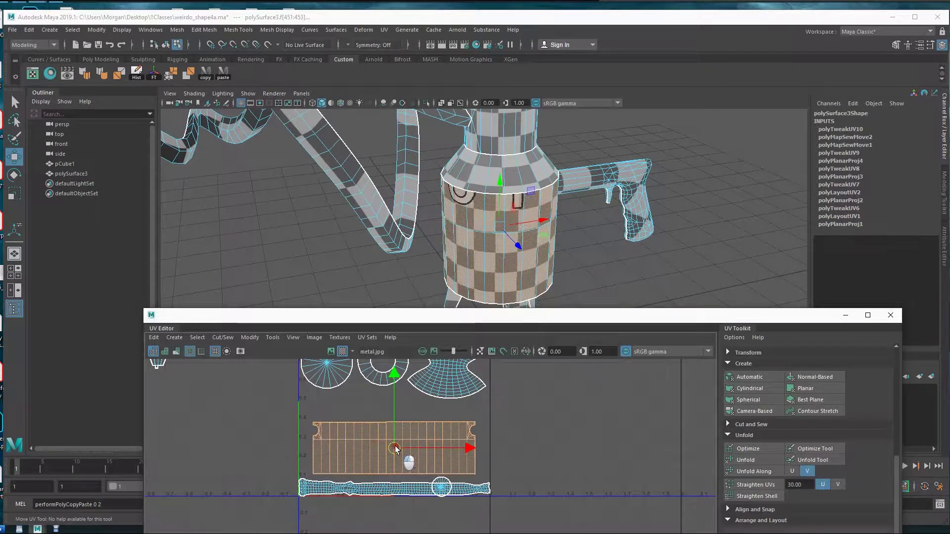
key("r")
left_click_drag(474, 450, 468, 450)
middle_click_drag(489, 430, 547, 490, "alt")
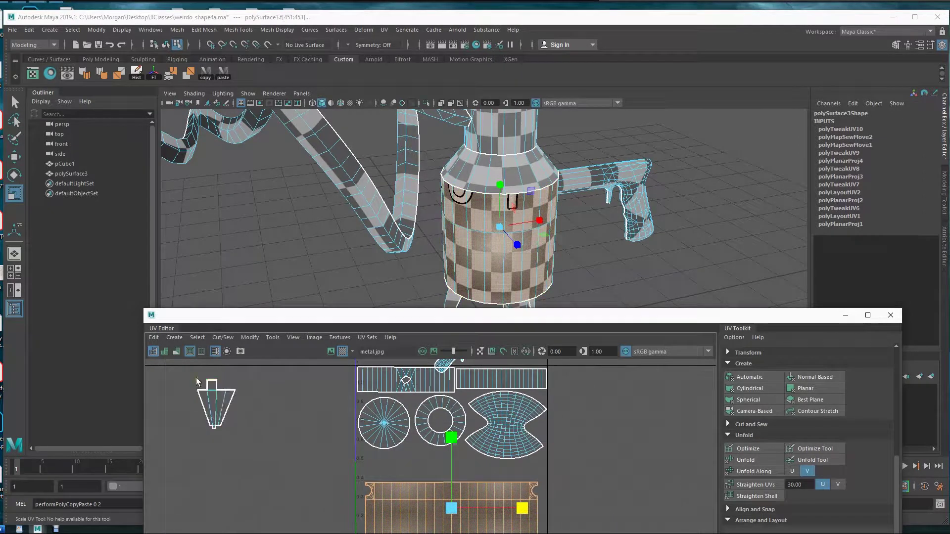
Step: Move the three stacked leg shells to the tile's left edge and shift the round shell down toward the tank body shell
left_click_drag(195, 380, 246, 431)
middle_click_drag(568, 270, 574, 193, "alt")
left_click_drag(628, 278, 621, 250, "alt")
key("w")
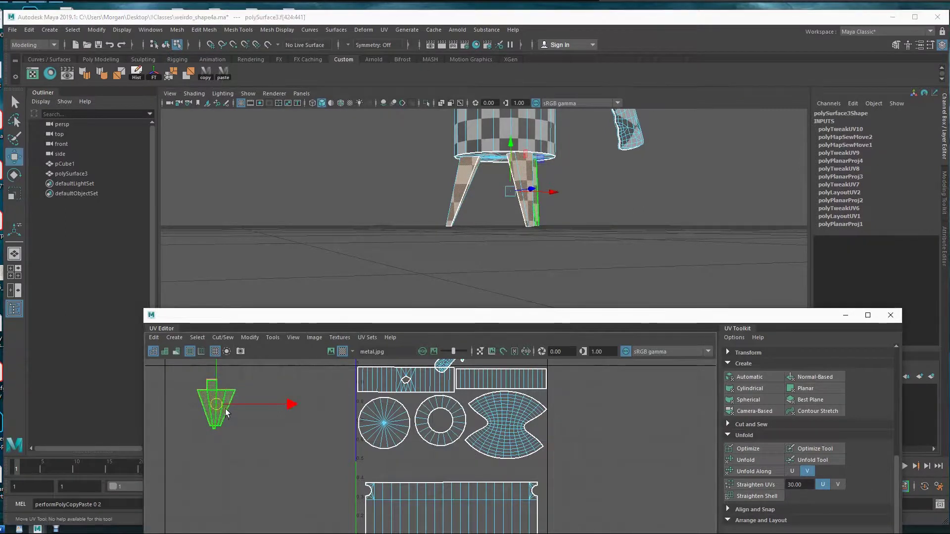
left_click_drag(224, 408, 395, 453)
left_click(391, 435)
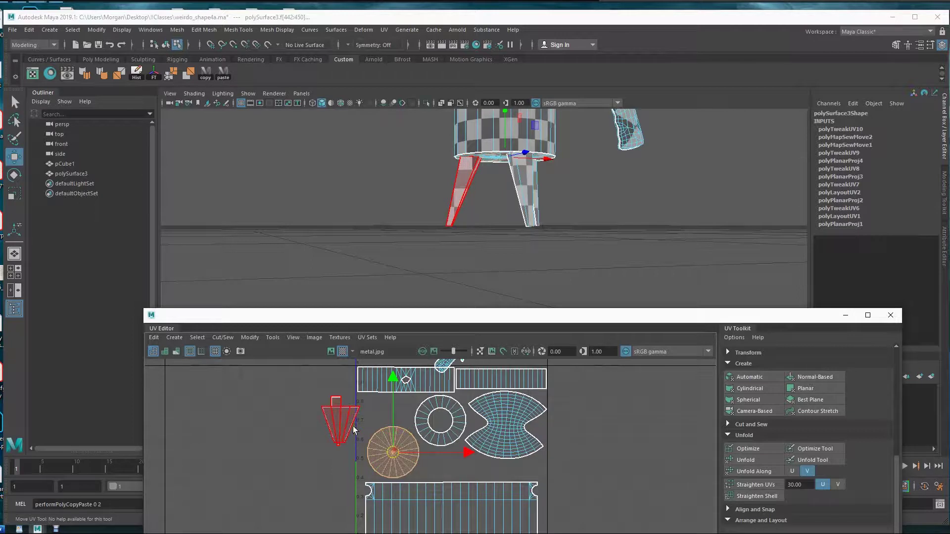
Step: Rotate the three stacked leg shells 90 degrees counterclockwise so they lie horizontally
middle_click_drag(416, 422, 353, 407, "alt")
left_click_drag(430, 319, 340, 205)
scroll(768, 402, "up", 5)
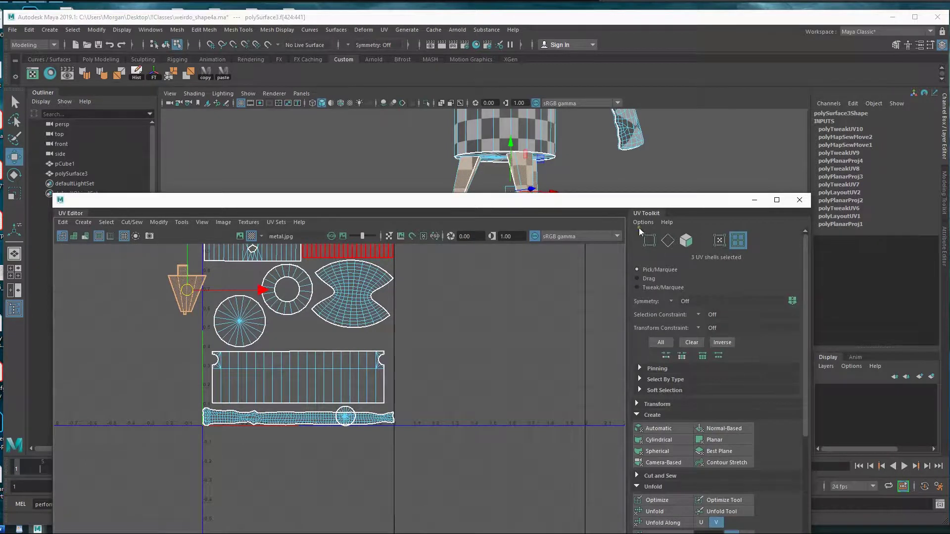
left_click(637, 403)
scroll(738, 362, "down", 5)
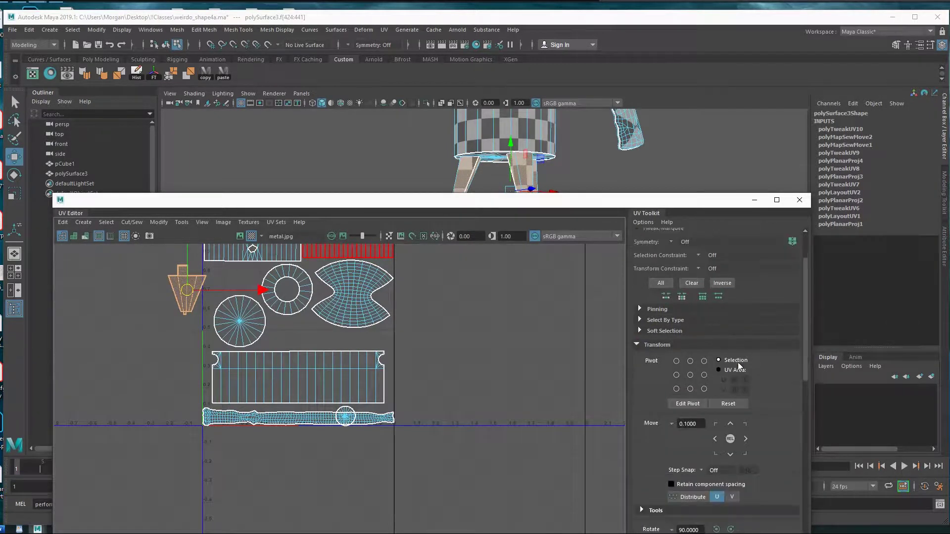
scroll(757, 445, "down", 1)
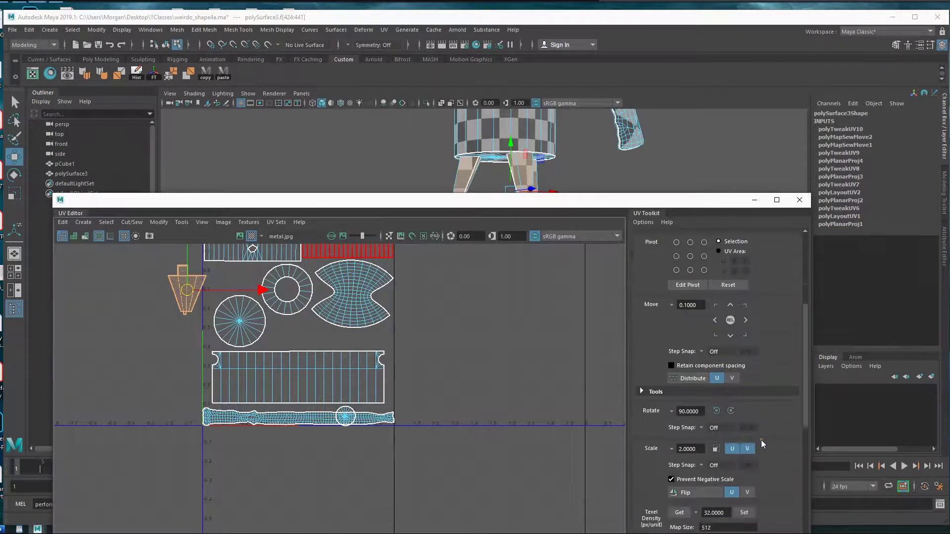
left_click(718, 408)
middle_click_drag(292, 303, 338, 370, "alt")
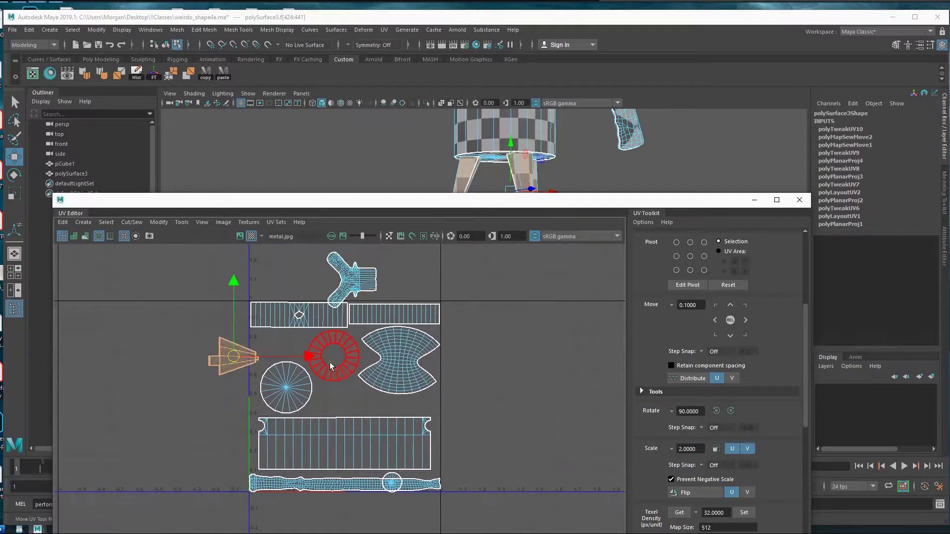
Step: Move the stacked leg shells beneath the strip with the hole and the three-pronged handle shell into the gap below the ring-shaped shell
left_click_drag(232, 358, 275, 349)
left_click(356, 282)
left_click_drag(353, 281, 331, 388)
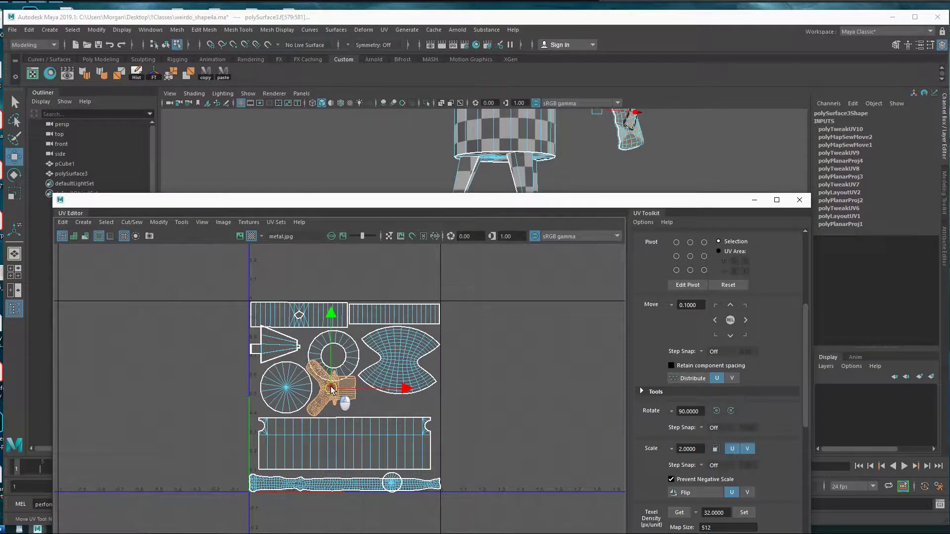
Step: Scale the tank body shell down uniformly and shift it to the tile's left edge above the hose shell
middle_click_drag(523, 115, 499, 160, "alt")
left_click_drag(499, 161, 578, 272, "alt")
mouse_move(561, 191)
left_mouse_down("alt")
mouse_move(562, 178)
mouse_move(557, 212)
mouse_move(544, 186)
left_mouse_up("alt")
left_click_drag(513, 273, 519, 223)
left_click(357, 464)
key("r")
left_click_drag(363, 468, 331, 465)
key("w")
Step: Move the stacked leg shells to the right of the tank body shell and rotate them 90 degrees clockwise to stand upright
left_click_drag(247, 366, 436, 451)
scroll(785, 474, "down", 1)
scroll(785, 474, "down", 2)
scroll(783, 470, "up", 3)
left_click(741, 430)
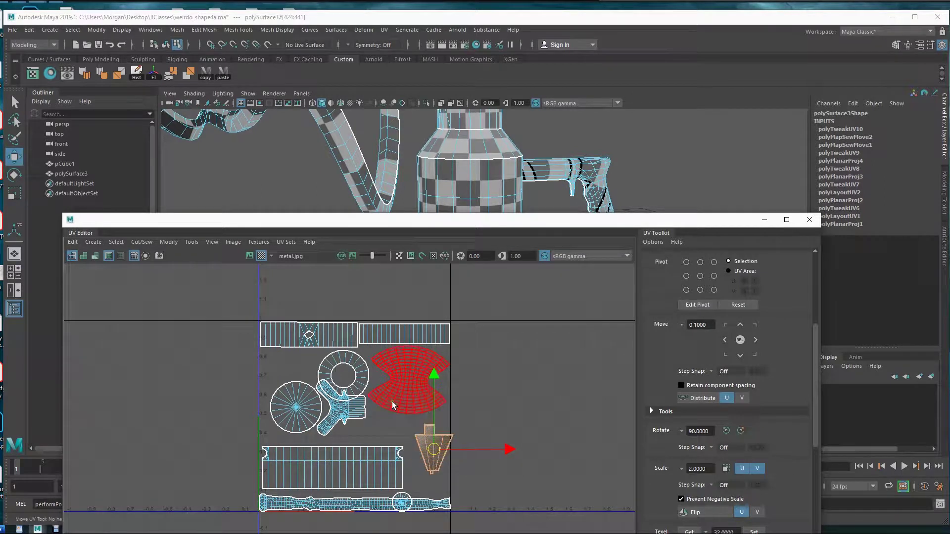
left_click_drag(432, 451, 425, 469)
Step: Rearrange the round, handle and ring shells, with the round shell under the strip with the hole and the handle shell below the ring
left_click(289, 411)
left_click_drag(292, 409, 282, 378)
left_click(358, 413)
left_click_drag(346, 411, 334, 416)
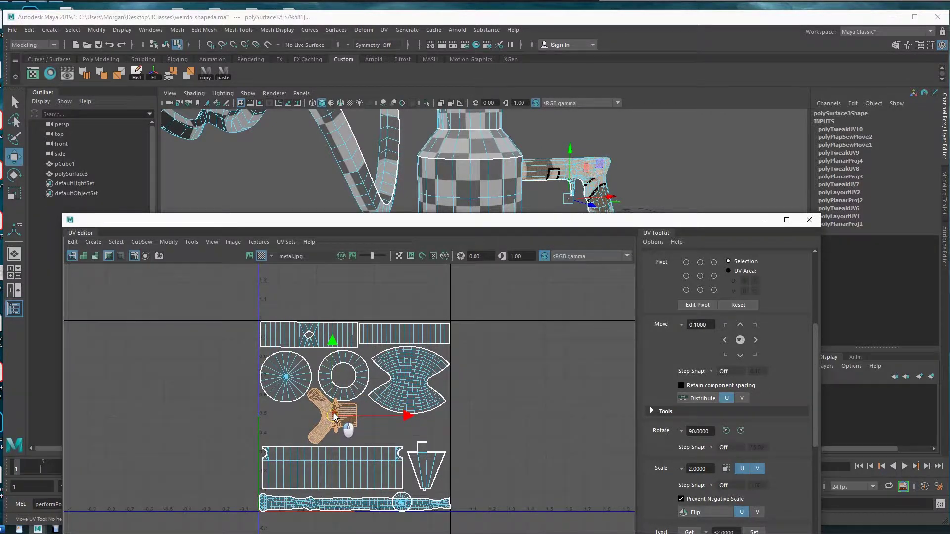
left_click(418, 384)
left_click(347, 383)
left_click_drag(346, 379, 349, 376)
Step: Move the small five-sided shell from outside the tile into the space left of the handle shell
right_click_drag(586, 385, 537, 377, "alt")
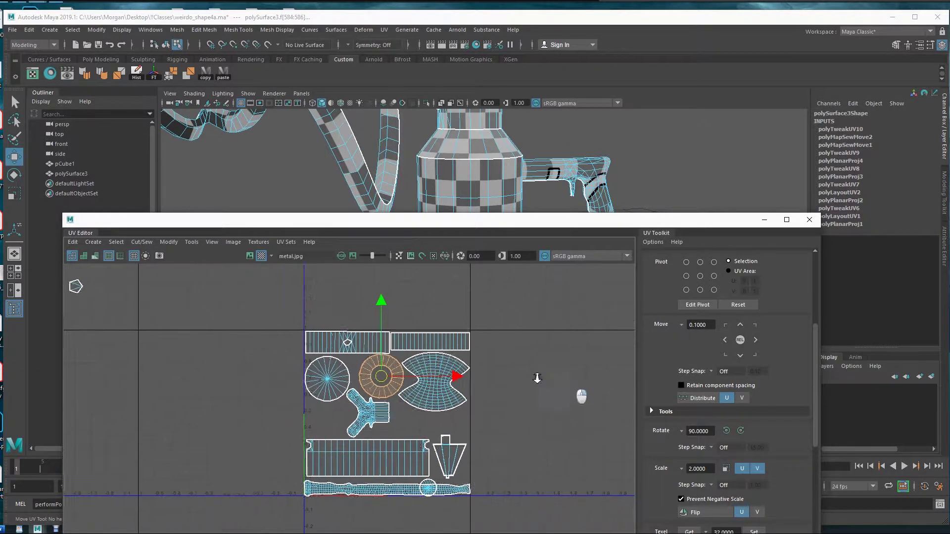
middle_click_drag(538, 368, 523, 382, "alt")
middle_click_drag(116, 305, 173, 303, "alt")
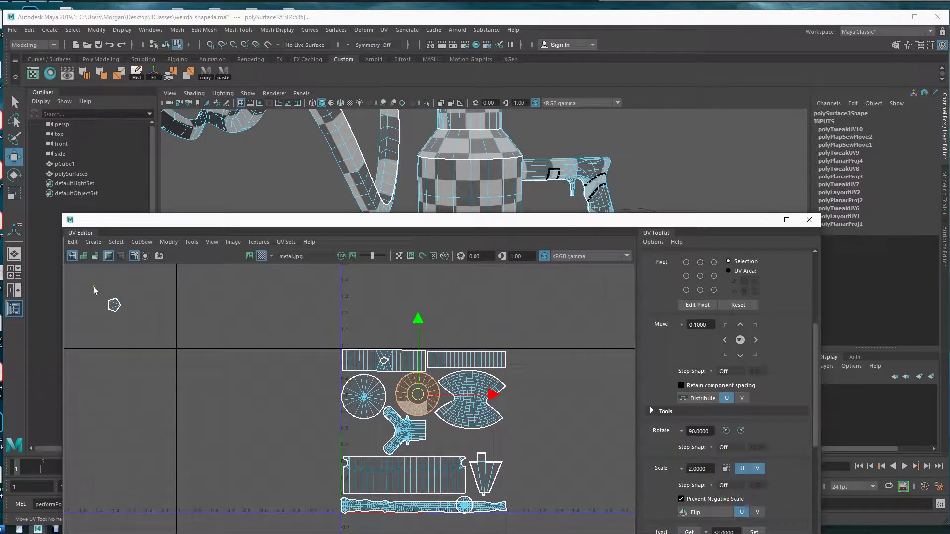
left_click(112, 304)
left_click_drag(112, 304, 350, 441)
Step: Scale down the small five-sided shell and move it close above the tank body shell
middle_click_drag(267, 162, 432, 205, "alt")
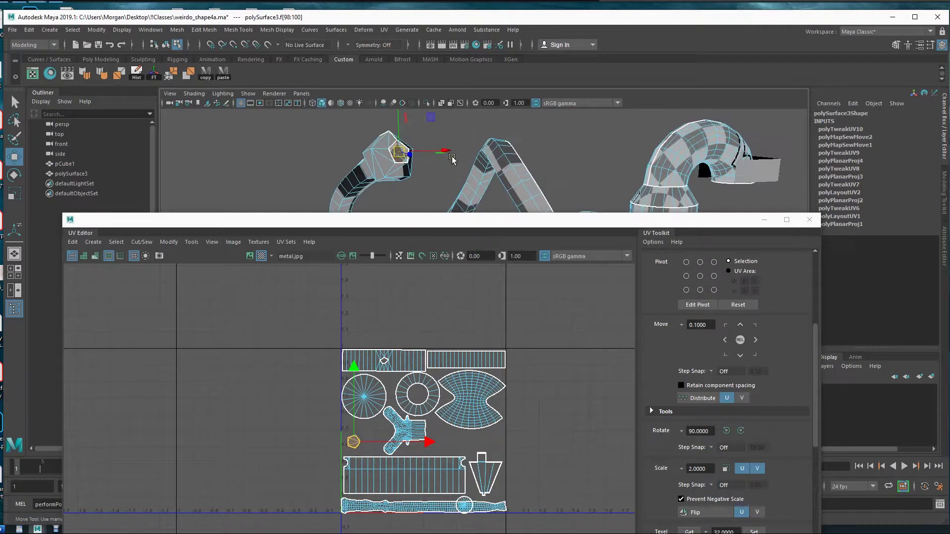
scroll(414, 165, "up", 5)
middle_click_drag(414, 165, 421, 209, "alt")
key("r")
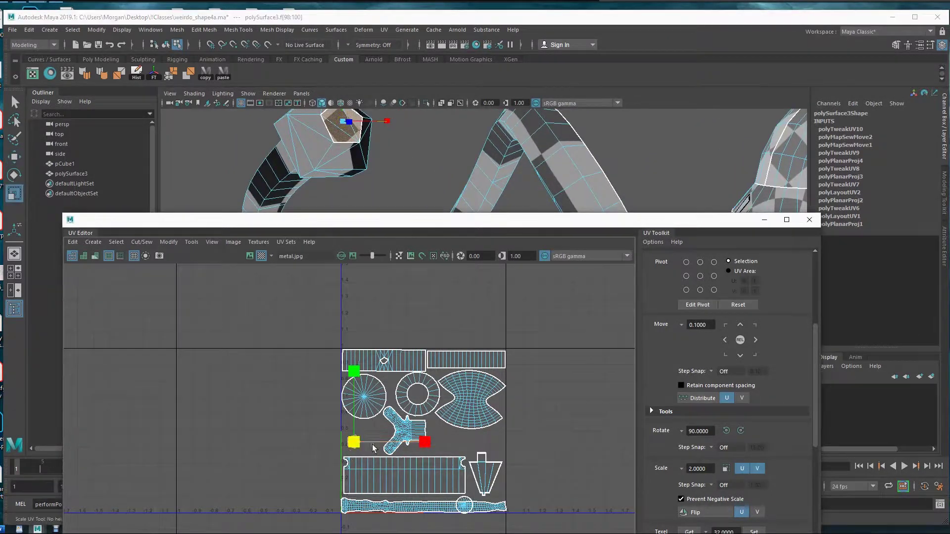
key("w")
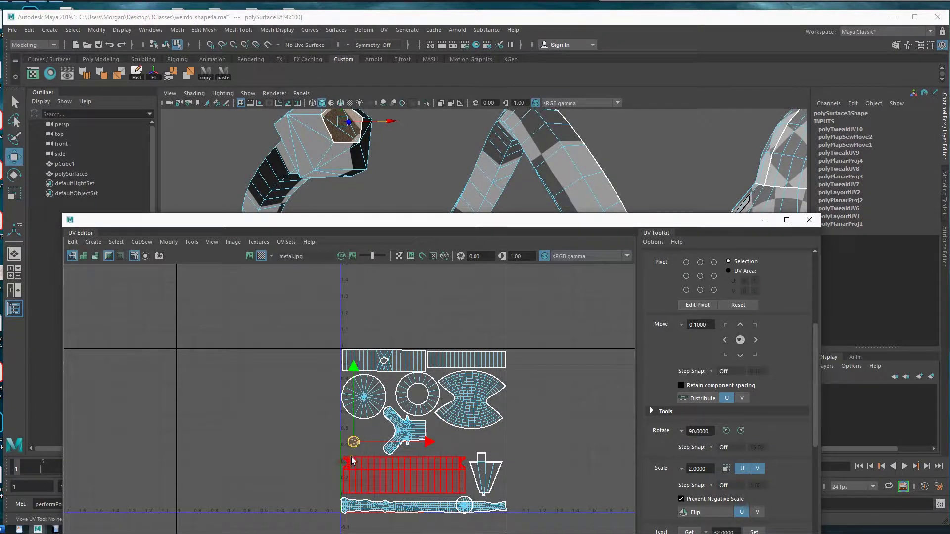
key("r")
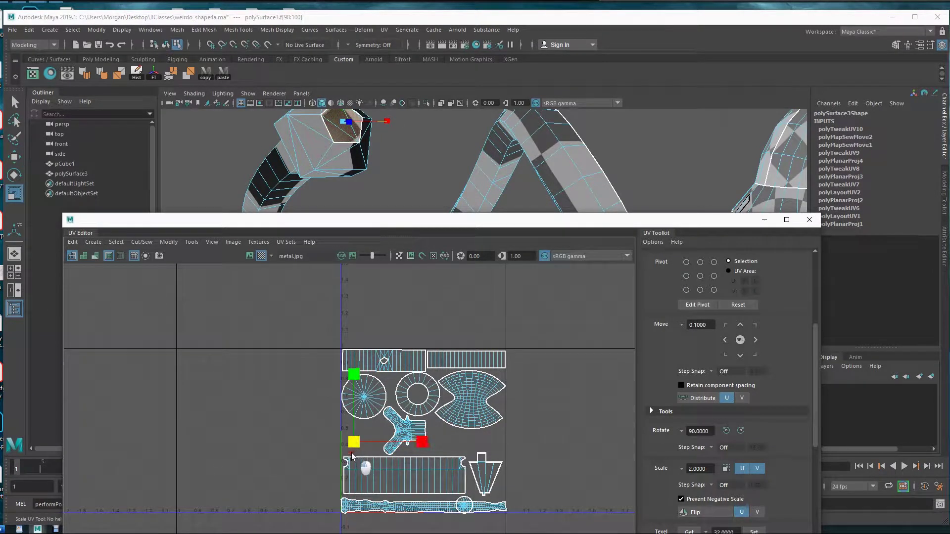
key("w")
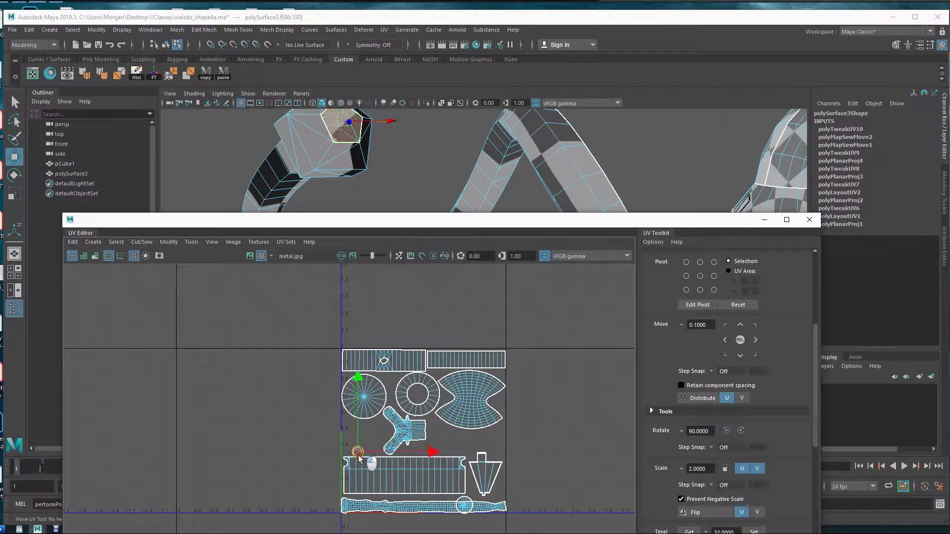
Step: Shrink the small five-sided shell further and fit it into the gap between the tank body and hose shells
left_click_drag(401, 496, 402, 497)
key("f")
right_click_drag(528, 448, 158, 347, "alt")
right_click_drag(500, 380, 260, 360, "alt")
middle_click_drag(518, 426, 457, 428, "alt")
key("r")
left_click_drag(434, 410, 356, 419)
key("w")
right_click_drag(519, 422, 213, 375, "alt")
middle_click_drag(519, 382, 449, 506, "alt")
right_click_drag(544, 426, 369, 388, "alt")
middle_click_drag(516, 438, 485, 406, "alt")
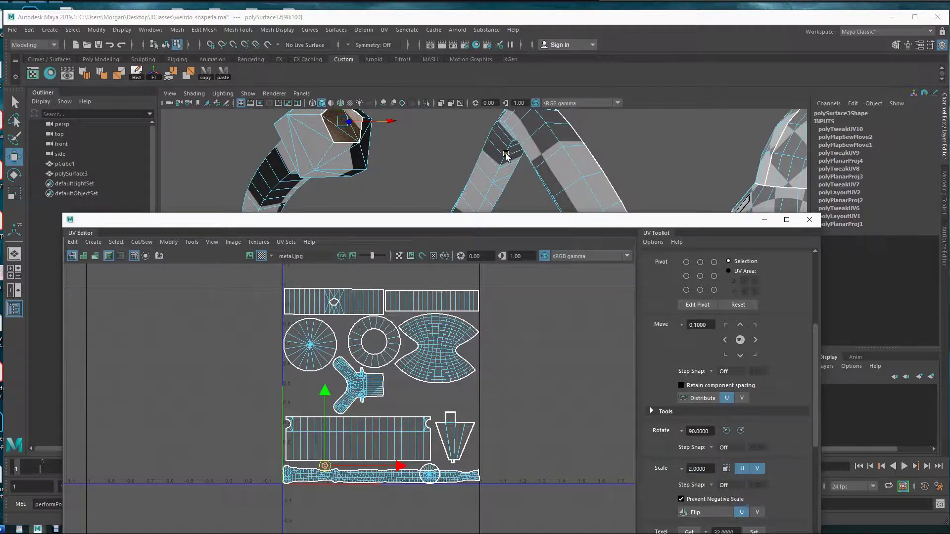
Step: Combine the box pCube1 with the flamethrower mesh polySurface3 and delete the combined mesh's history
left_click_drag(646, 182, 581, 171, "alt")
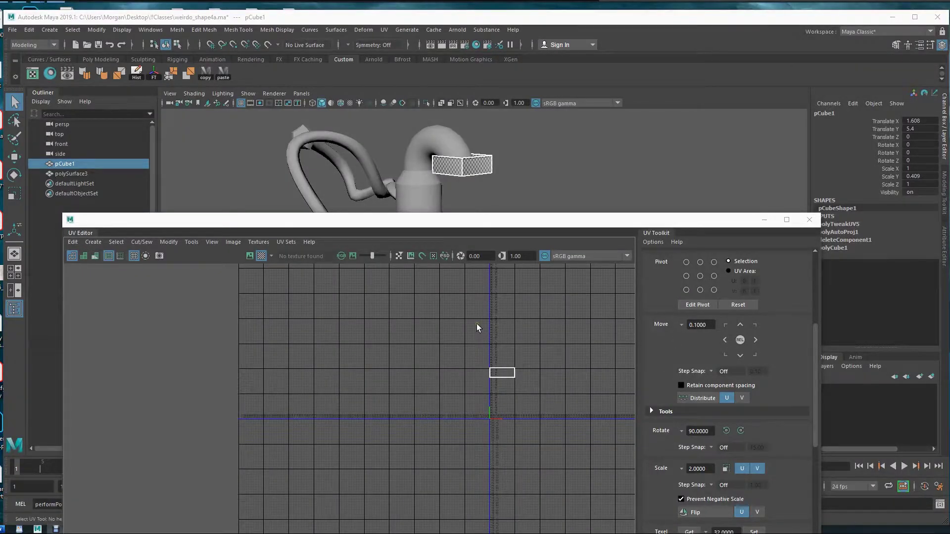
left_click_drag(476, 352, 538, 400)
key("w")
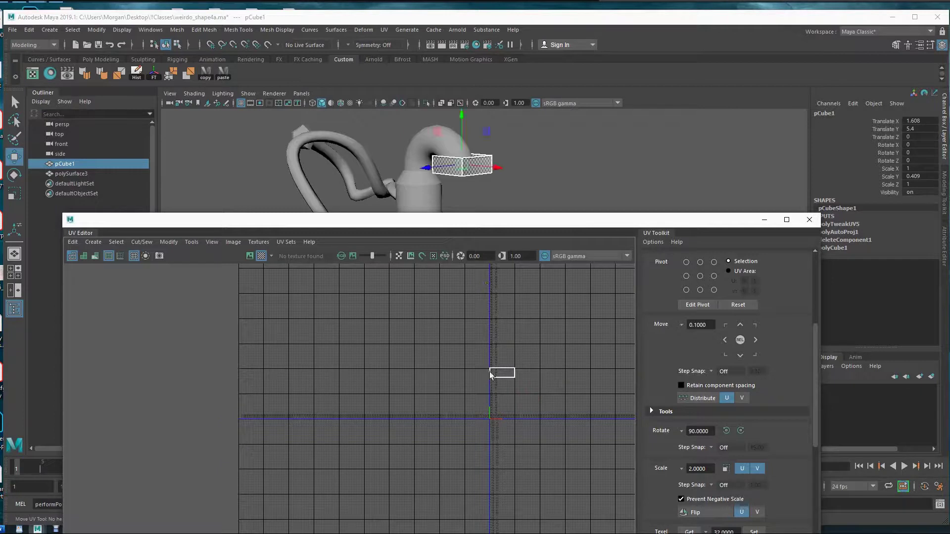
left_click_drag(557, 181, 483, 194, "alt")
left_click(483, 194, "shift")
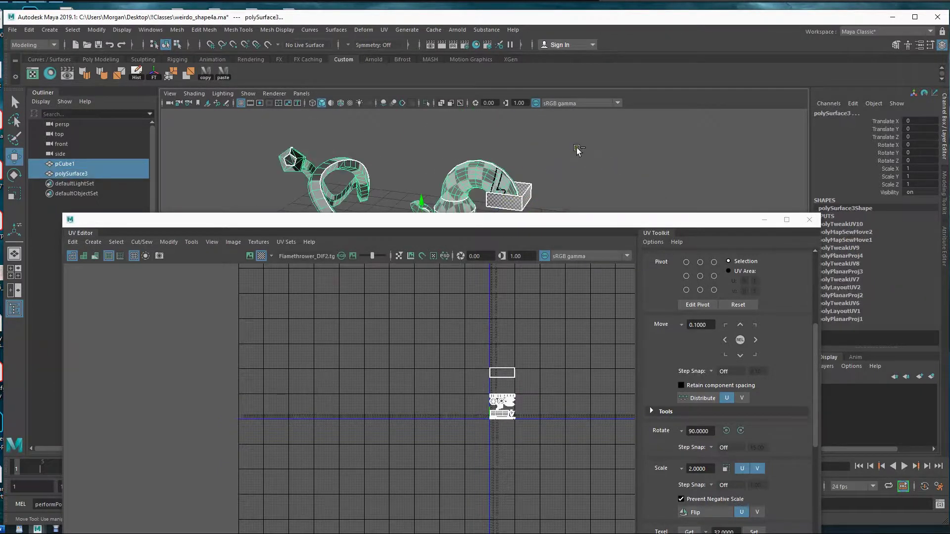
key("space")
left_click(456, 173)
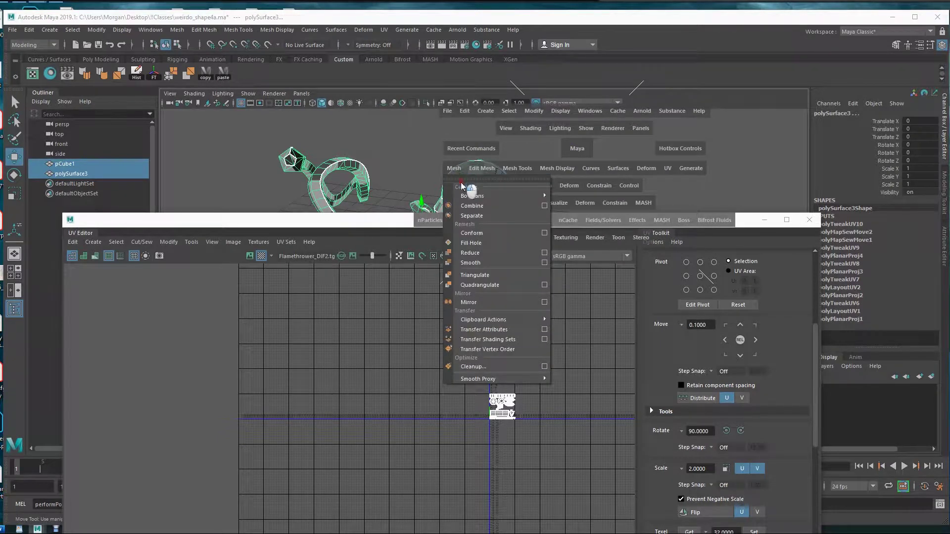
left_click(478, 207)
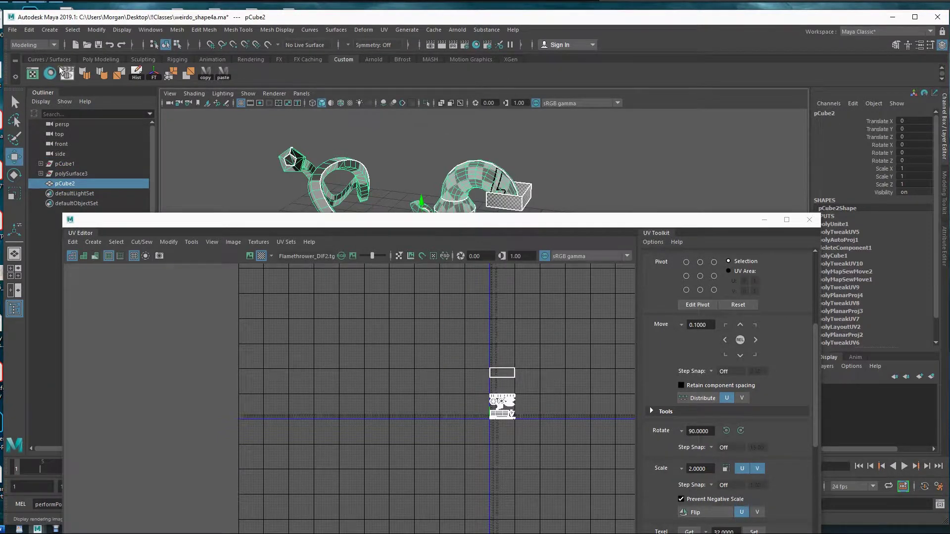
left_click(136, 72)
Step: Select the box shell's UVs, scale the shell down and move it into the tile below the curved pipe shell
middle_click_drag(497, 166, 498, 151, "alt")
left_click(510, 394)
right_click_drag(396, 368, 623, 369, "alt")
middle_click_drag(624, 369, 439, 310, "alt")
right_click_drag(365, 308, 503, 332, "alt")
middle_click_drag(503, 332, 478, 403, "alt")
right_click_drag(478, 402, 582, 416, "alt")
middle_click_drag(508, 367, 516, 402, "alt")
right_click_drag(356, 337, 406, 342)
left_click_drag(323, 308, 458, 384)
left_click_drag(389, 349, 348, 518)
key("r")
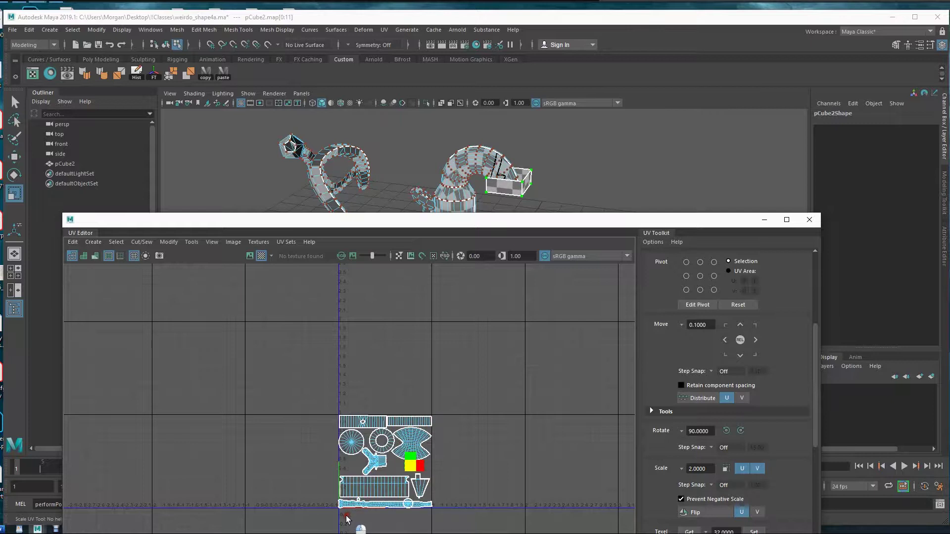
scroll(348, 518, "up", 10)
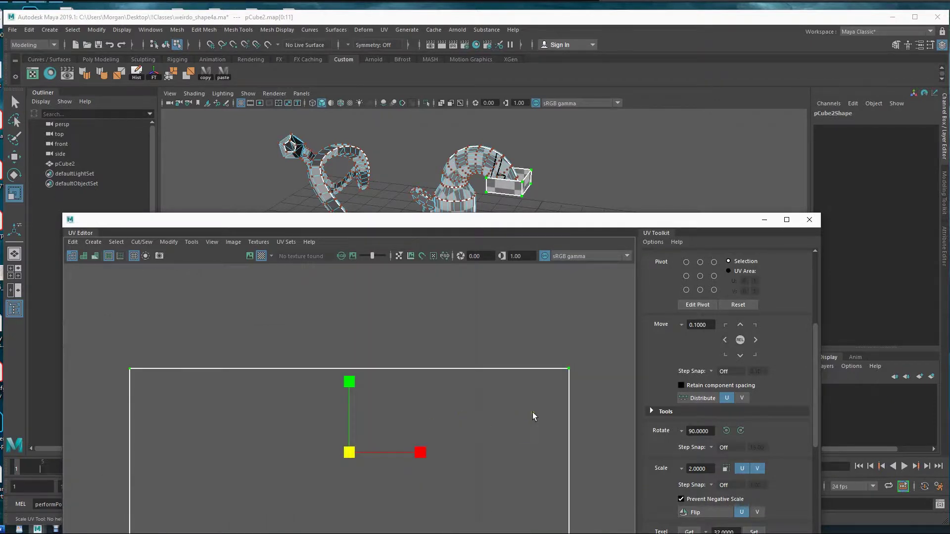
scroll(306, 348, "down", 6)
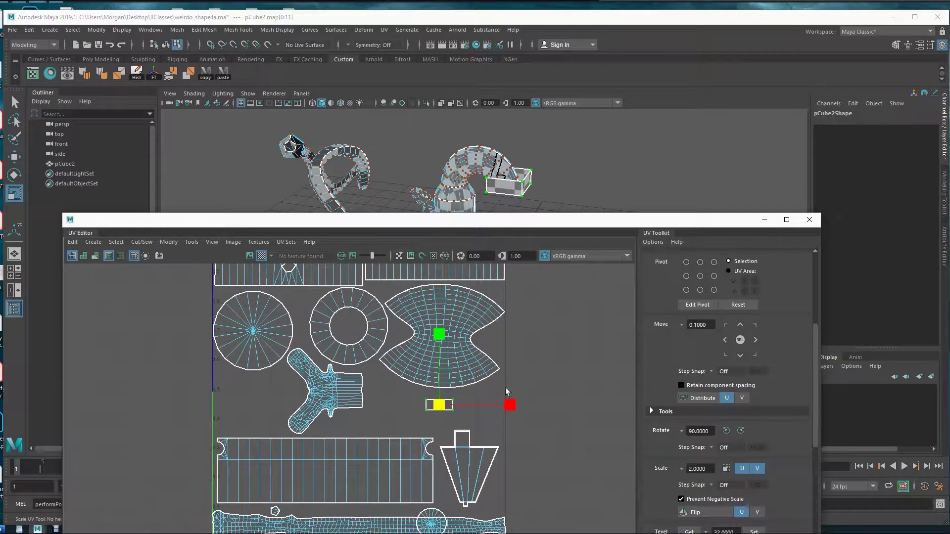
Step: Enlarge the box shell slightly, stretch it vertically and place it in the gap above the tank body shell
left_click_drag(445, 409, 453, 404)
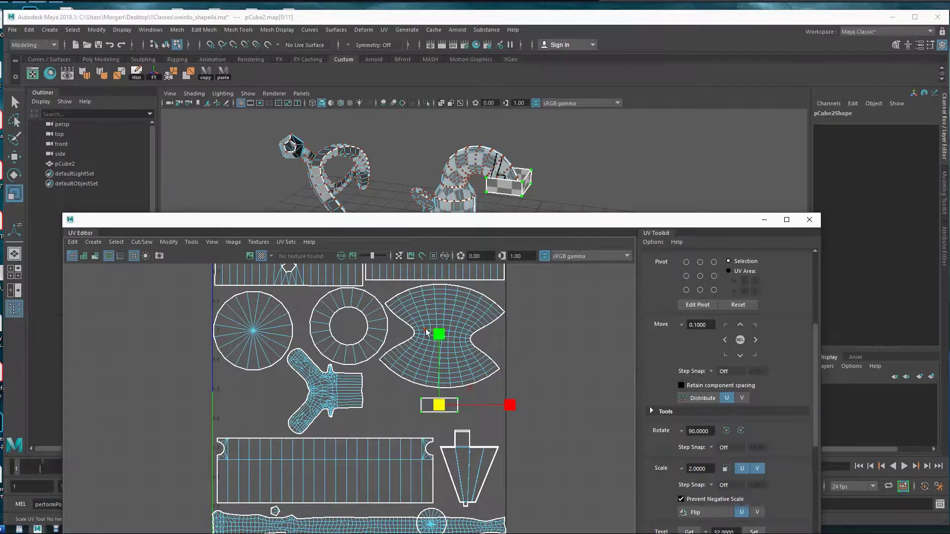
left_click_drag(438, 336, 453, 315)
key("w")
left_click_drag(439, 404, 394, 418)
scroll(544, 425, "down", 2)
scroll(484, 412, "down", 3)
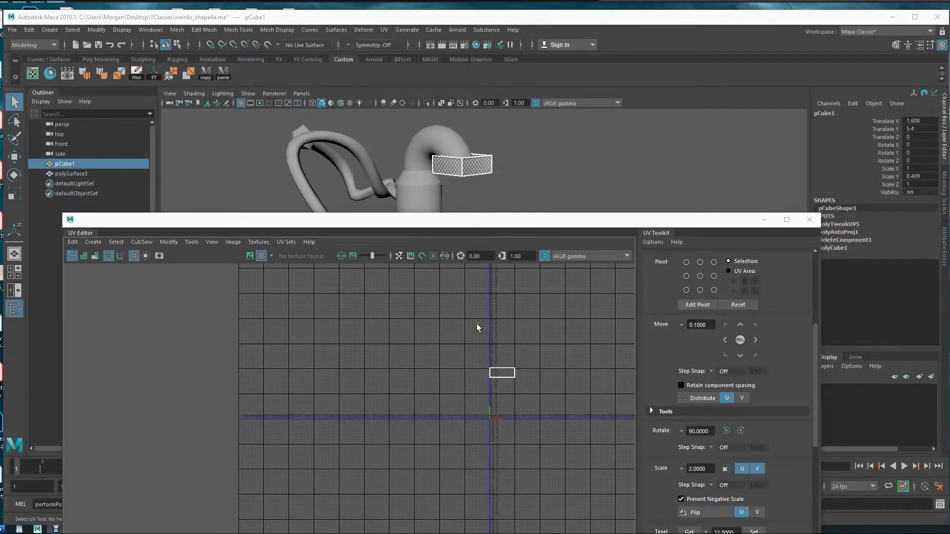
Step: Combine the box pCube1 and the flamethrower mesh polySurface3 into one mesh and delete its history
left_click_drag(476, 353, 538, 400)
key("w")
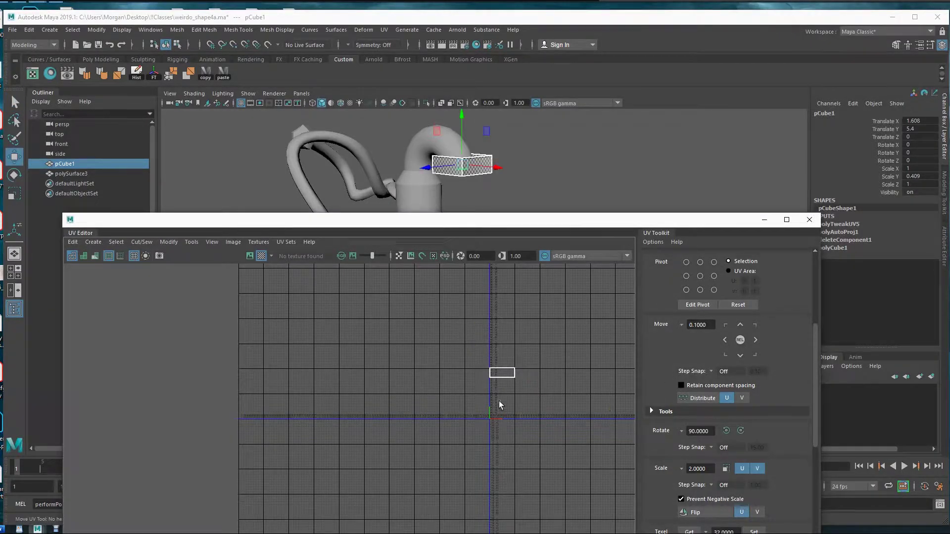
mouse_move(574, 168)
left_mouse_down("alt")
mouse_move(572, 181)
mouse_move(624, 176)
mouse_move(574, 187)
left_mouse_up("alt")
left_click(468, 175, "shift")
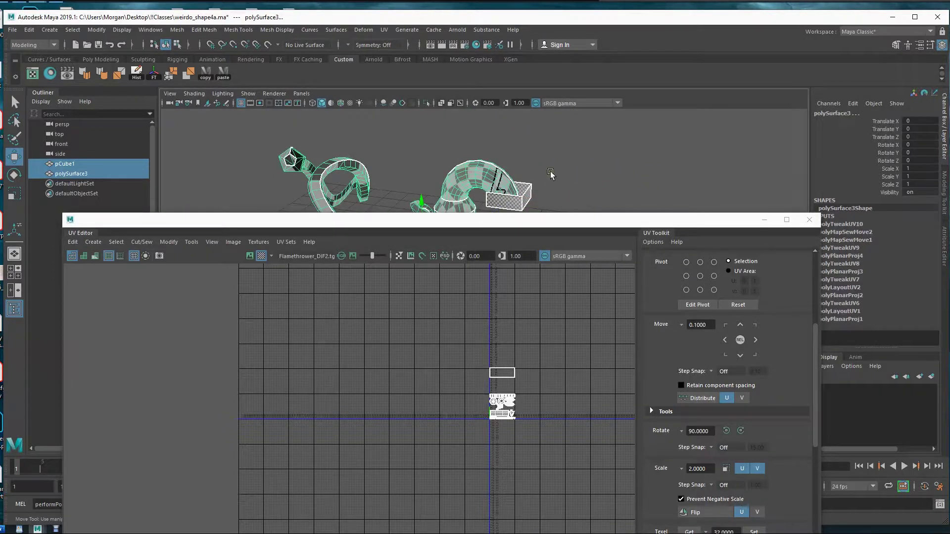
key("space")
left_click_drag(460, 170, 465, 208)
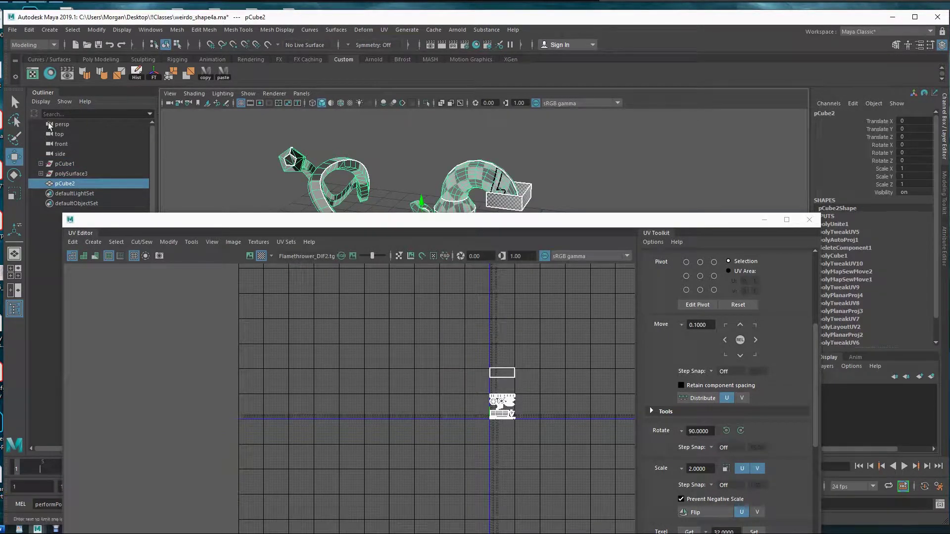
left_click(136, 73)
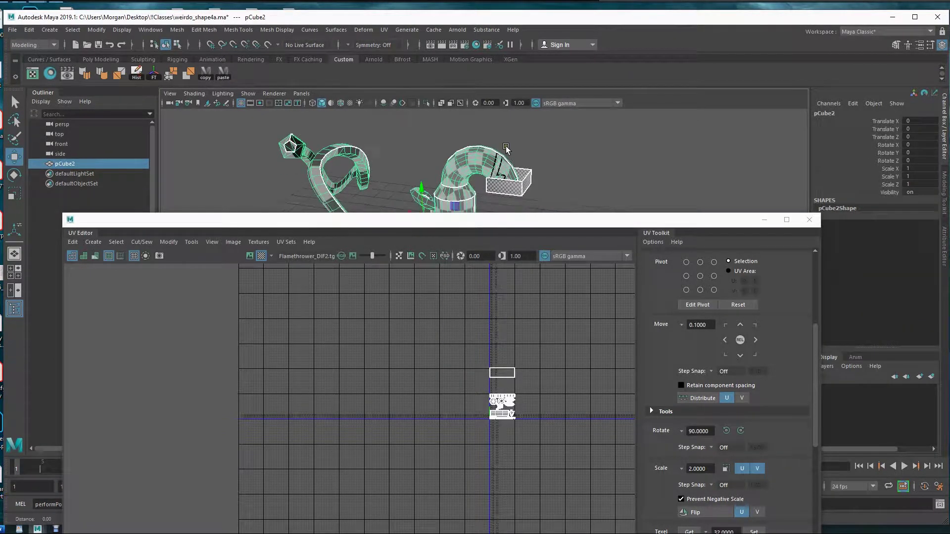
Step: Select the UVs of the box shell above the tile, shrink the shell and move it below the curved pipe shell
scroll(538, 366, "up", 4)
middle_click_drag(501, 334, 459, 373, "alt")
right_click_drag(391, 404, 636, 408, "alt")
middle_click_drag(506, 361, 514, 398, "alt")
right_click_drag(357, 333, 401, 333)
left_click_drag(326, 310, 463, 381)
left_click_drag(385, 339, 349, 506)
key("r")
middle_click_drag(415, 471, 418, 427, "alt")
key("f")
scroll(541, 420, "down", 5)
scroll(564, 374, "down", 7)
middle_click_drag(593, 331, 476, 367, "alt")
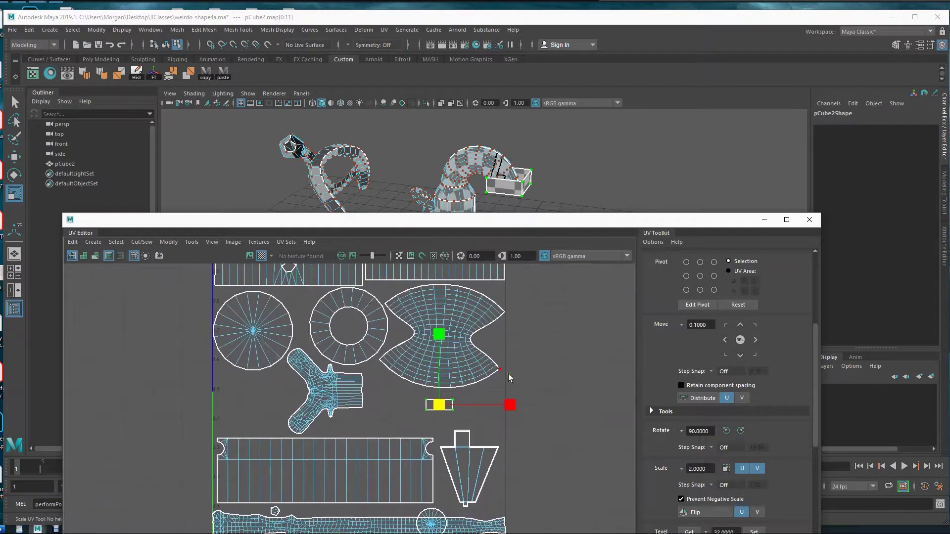
Step: Enlarge the box shell slightly, make it taller and place it between the handle shell and the leg shells
left_click_drag(444, 412, 469, 392)
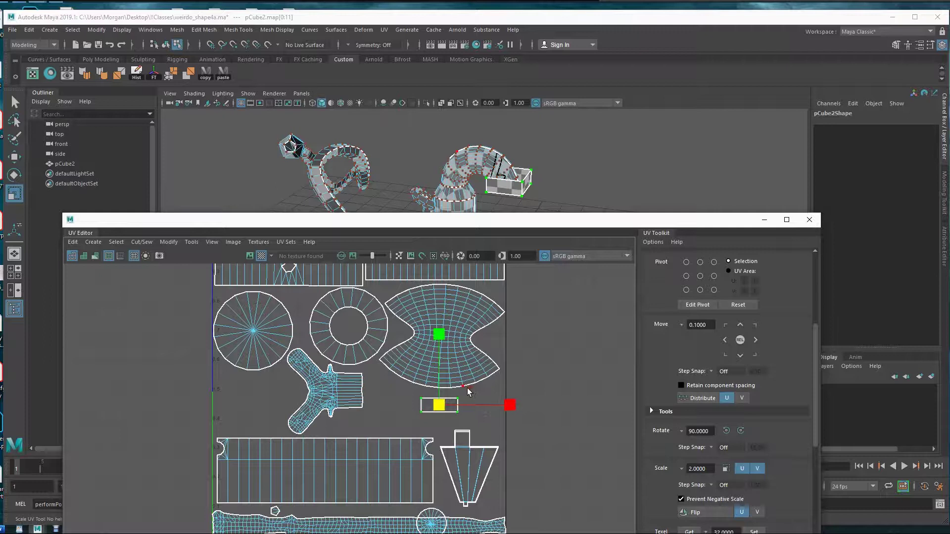
left_click_drag(434, 338, 453, 314)
key("w")
left_click_drag(439, 405, 396, 421)
scroll(546, 430, "down", 3)
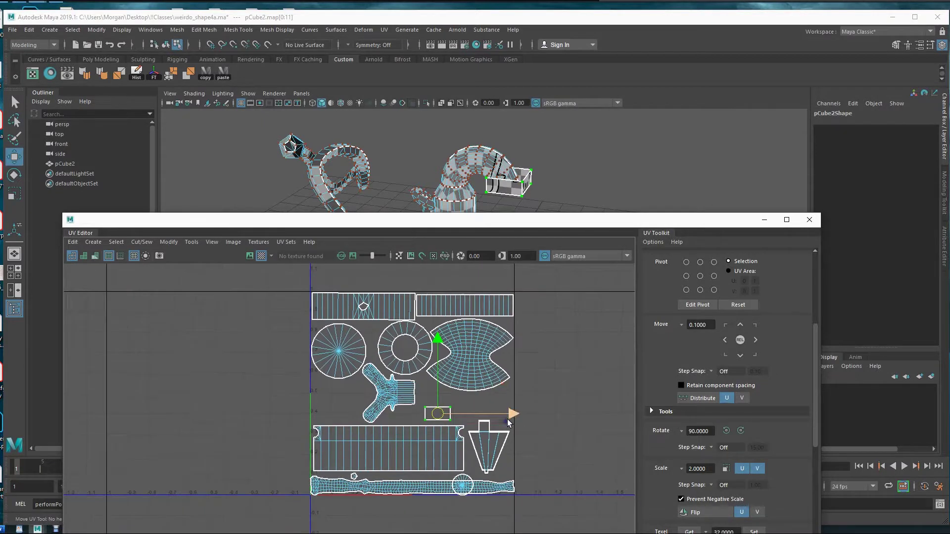
Step: Return the combined mesh to object selection and open the UV snapshot options
key("F8")
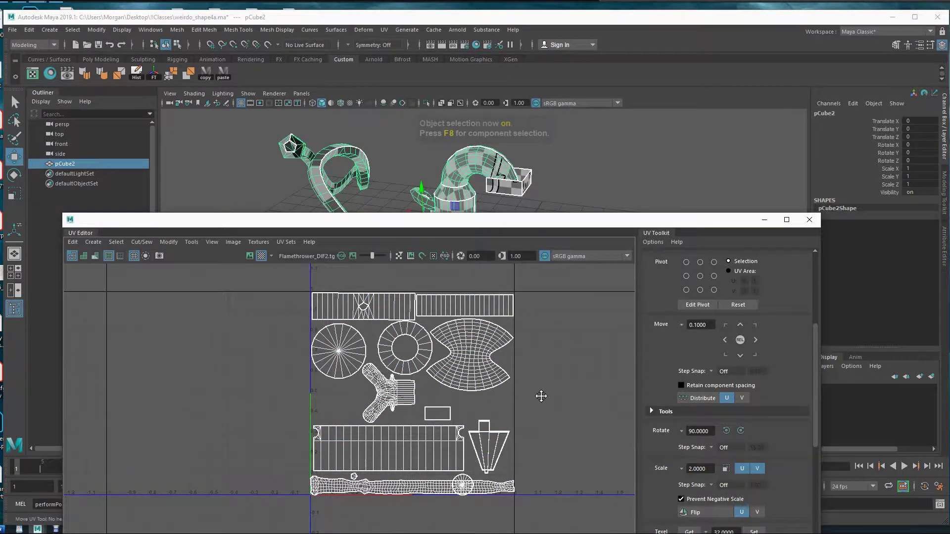
middle_click_drag(543, 395, 505, 377, "alt")
left_click_drag(349, 222, 334, 88)
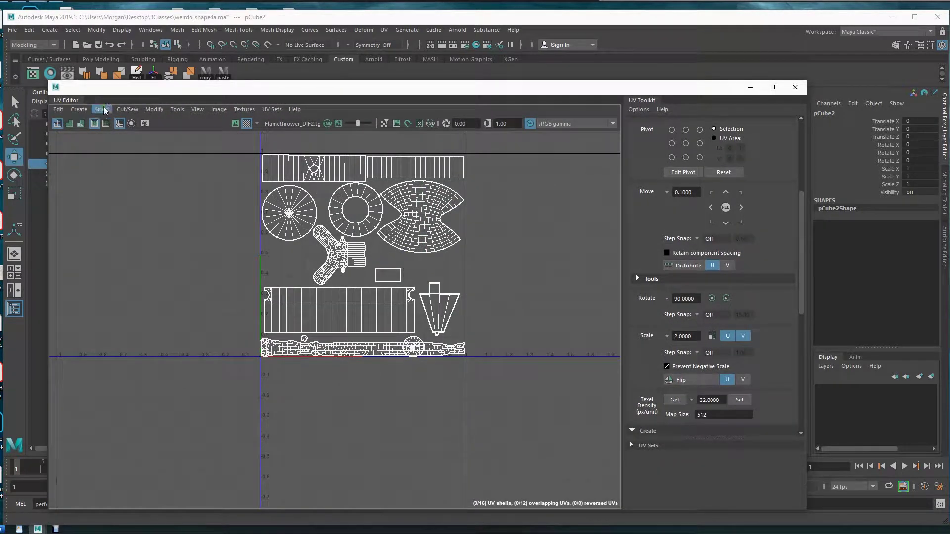
left_click(145, 124)
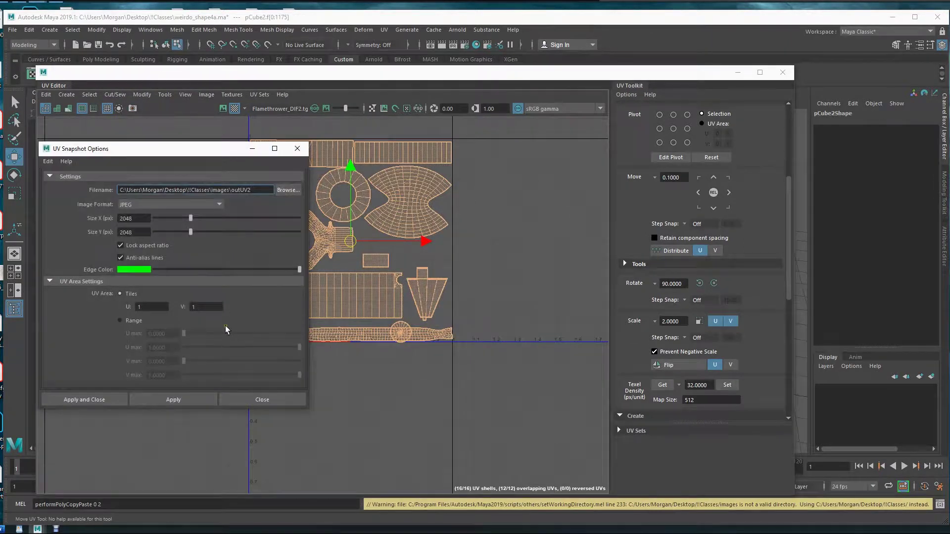
Step: Export the UV snapshot as a JPEG named outuvs into the !!Classes folder on the desktop
left_click(289, 189)
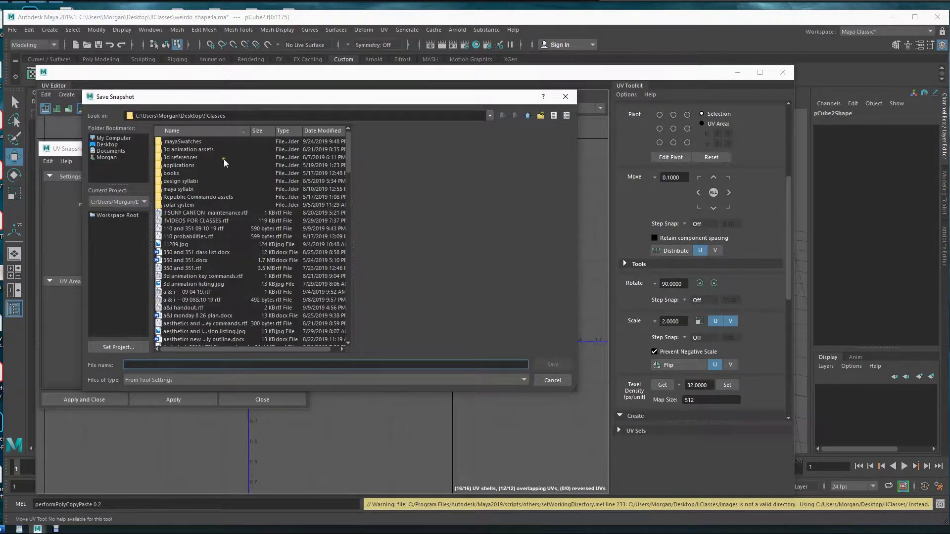
left_click(107, 144)
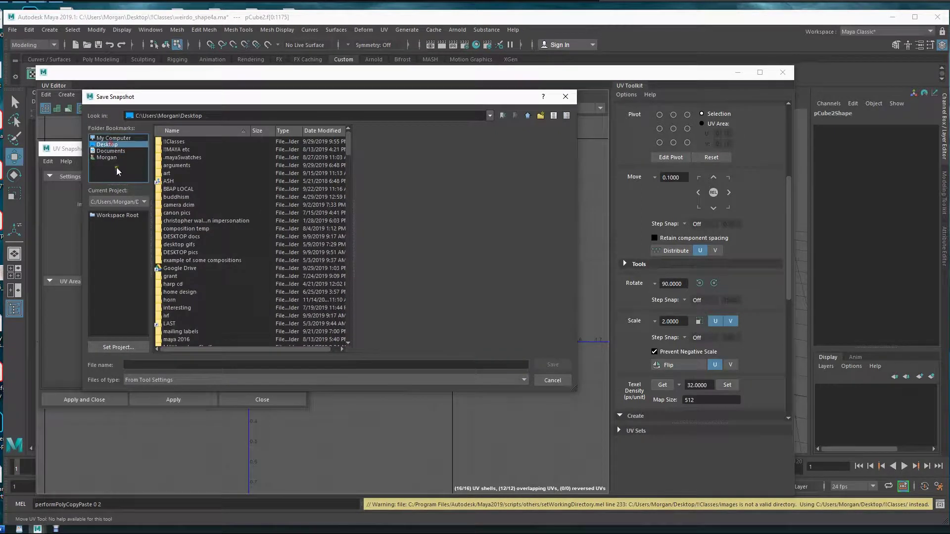
double_click(165, 142)
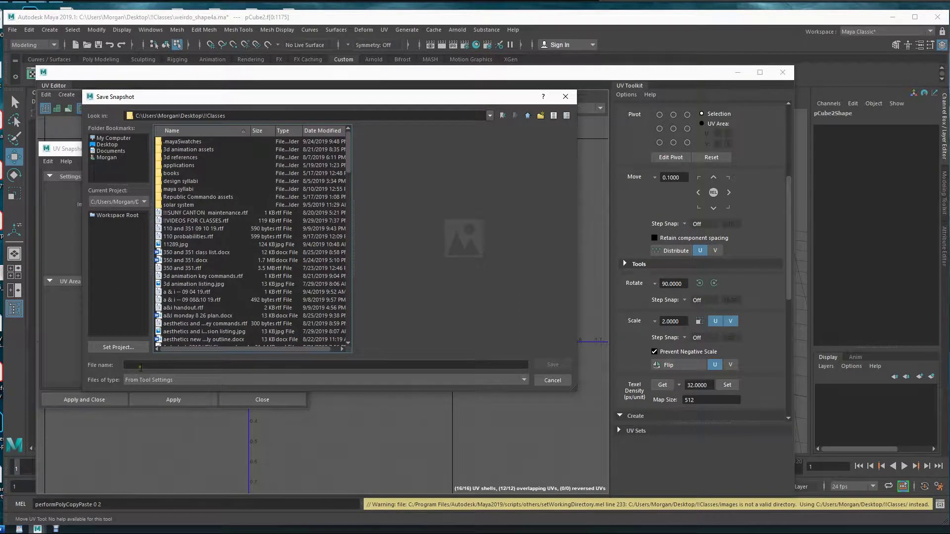
left_click(171, 365)
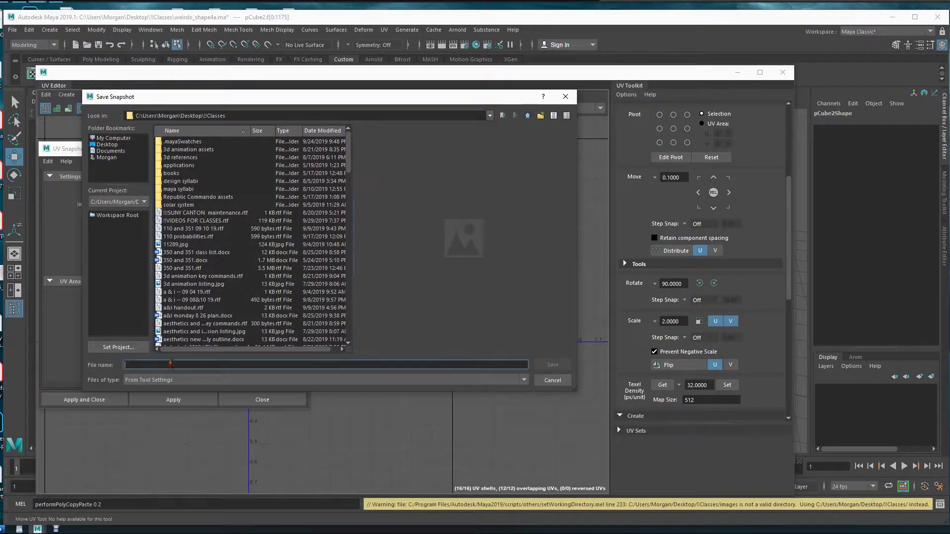
type("out")
key("Return")
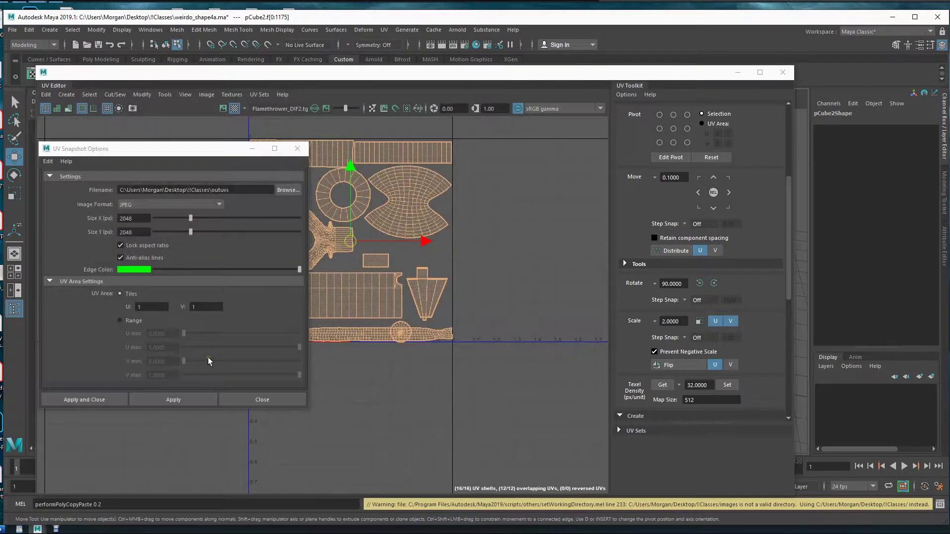
left_click(113, 401)
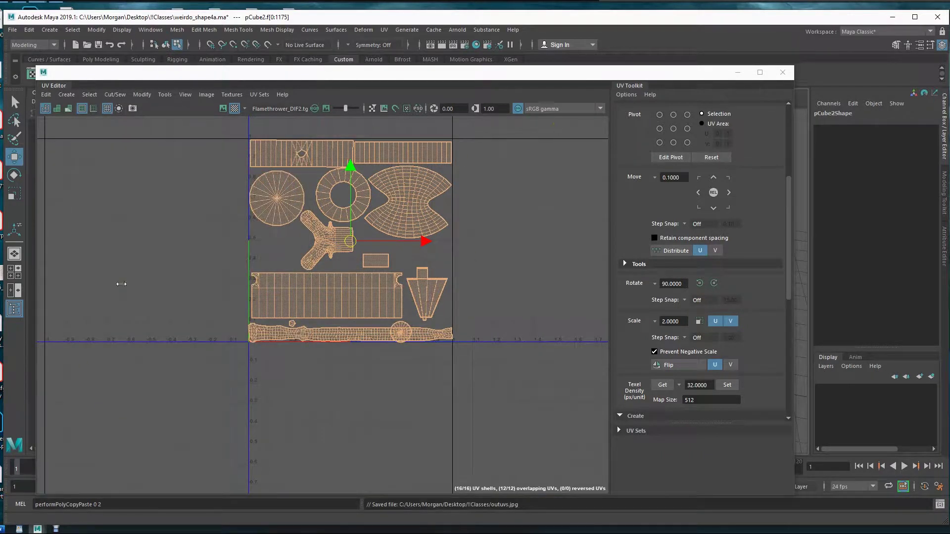
Step: Launch Photoshop and open outuvs.jpg from the !!Classes folder
key("super")
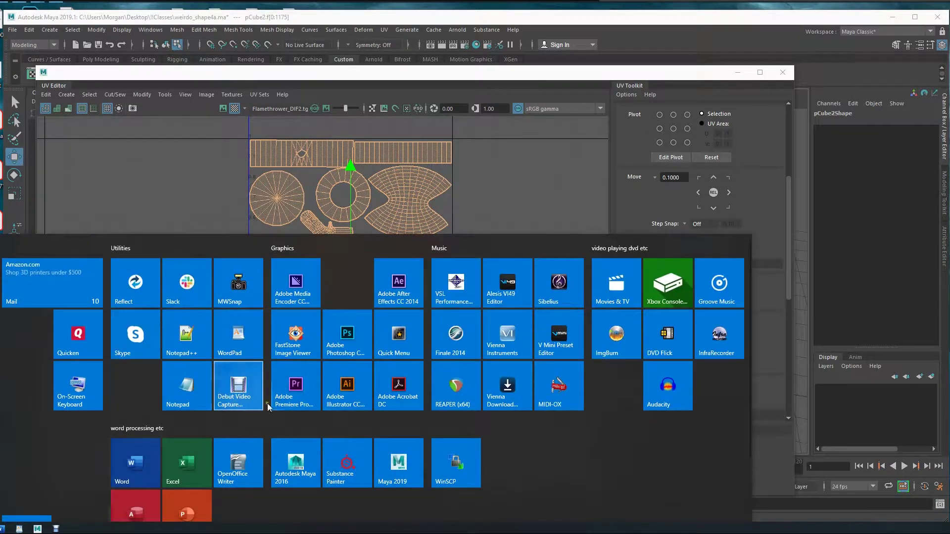
left_click(339, 345)
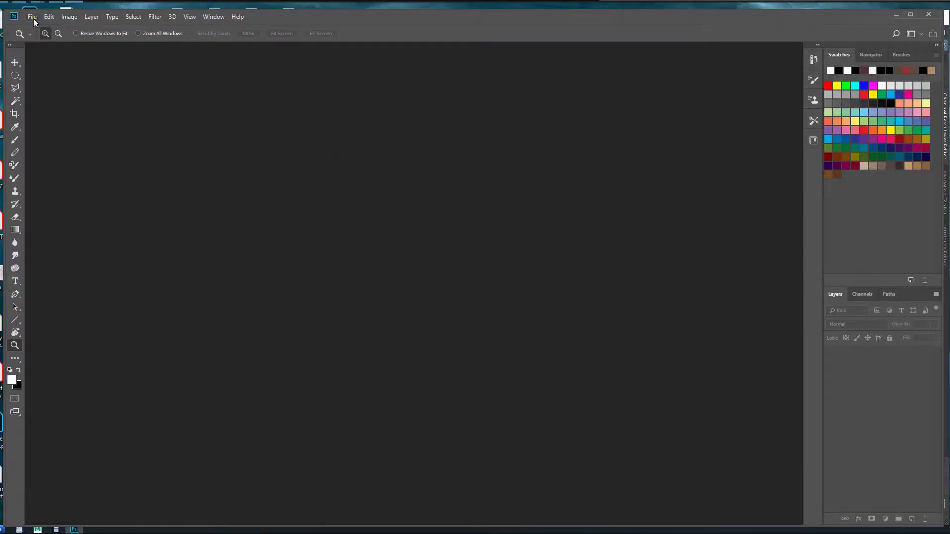
left_click(32, 17)
left_click(40, 36)
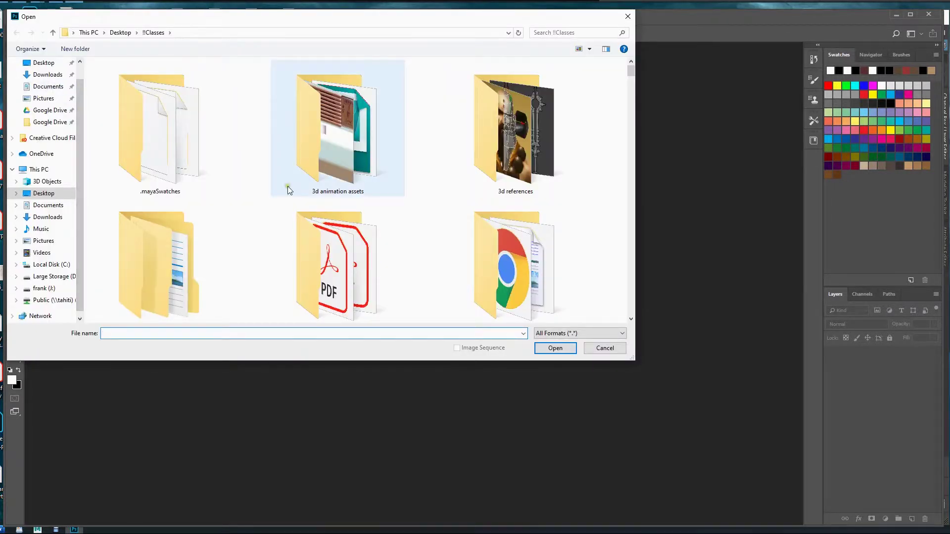
left_click(339, 267)
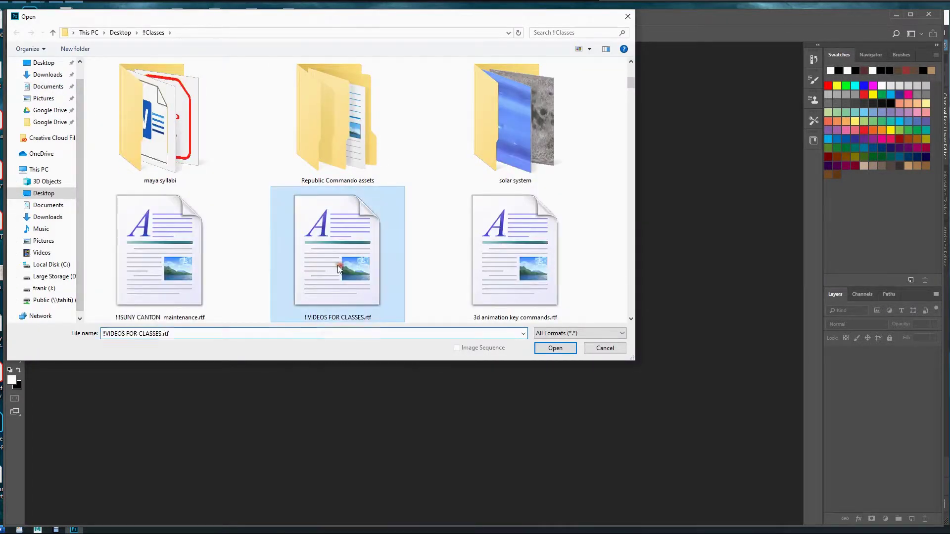
key("o")
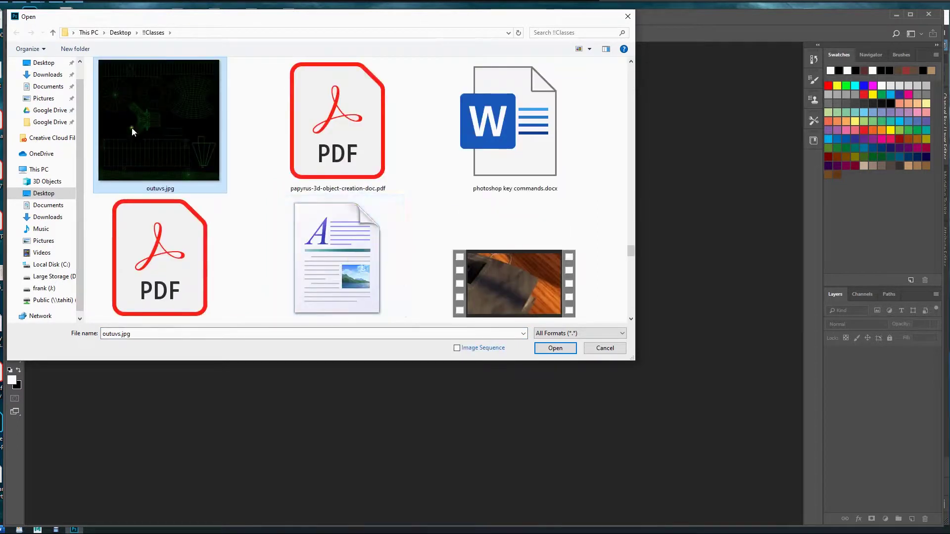
left_click(564, 350)
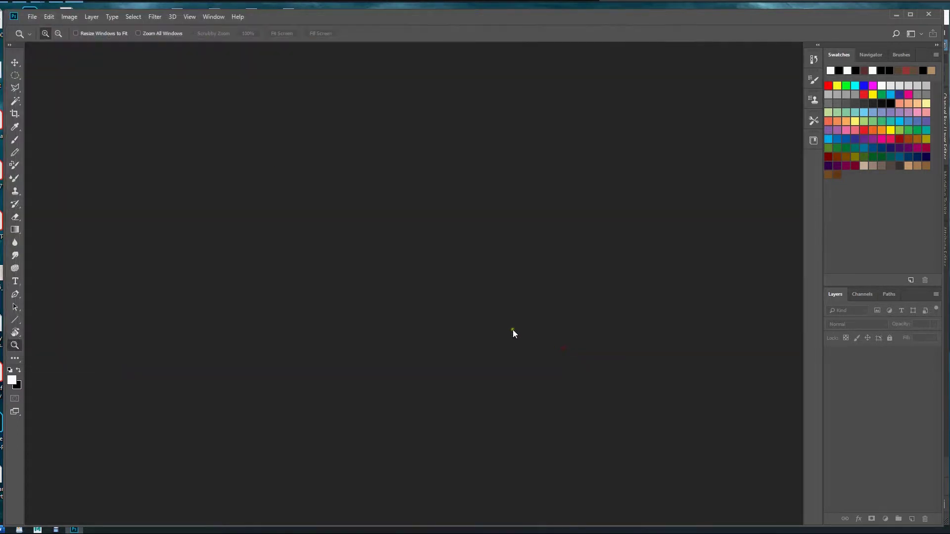
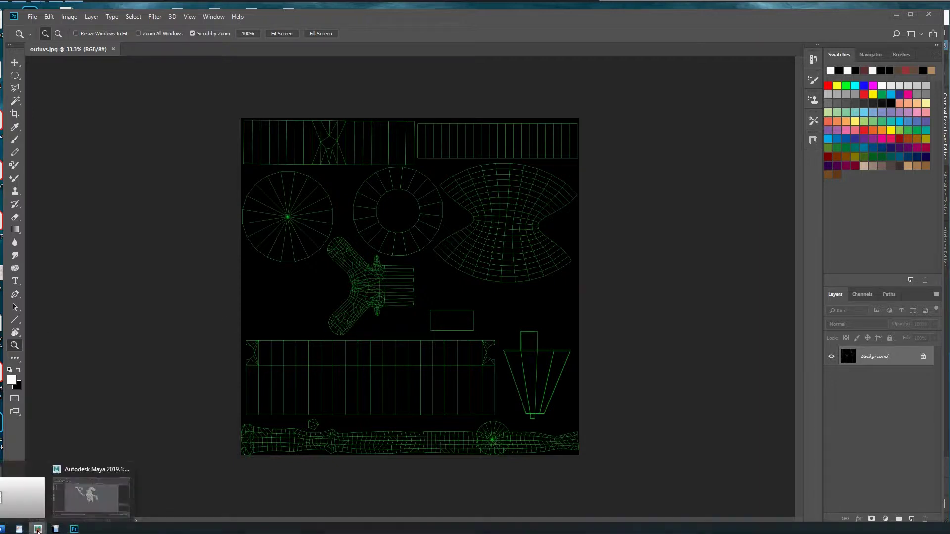
Step: Switch back to Maya and move the small disc shell off the long strip into the gap beside the box shell
left_click(37, 530)
scroll(509, 373, "up", 3)
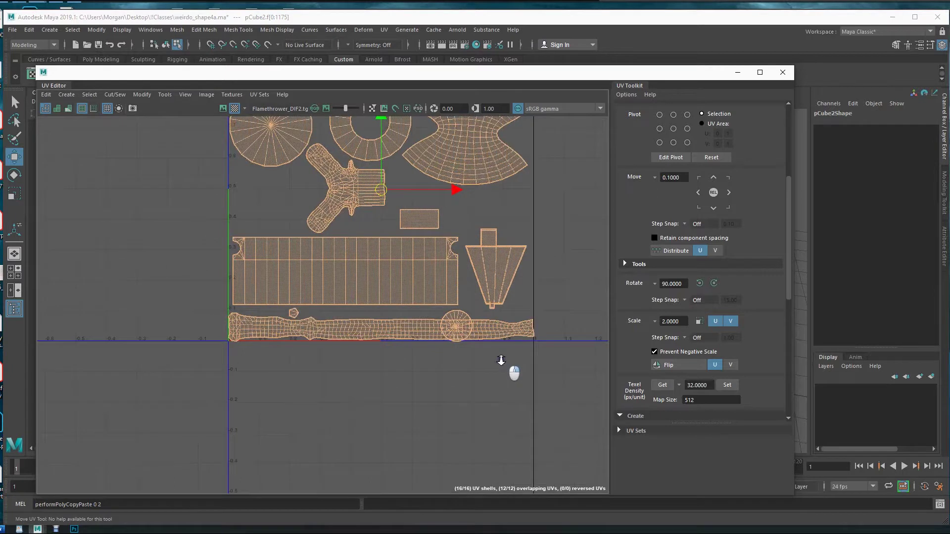
left_click(405, 362)
left_click_drag(405, 363, 413, 247)
right_click_drag(520, 371, 444, 334, "alt")
middle_click_drag(445, 334, 430, 349, "alt")
left_click_drag(230, 144, 480, 412)
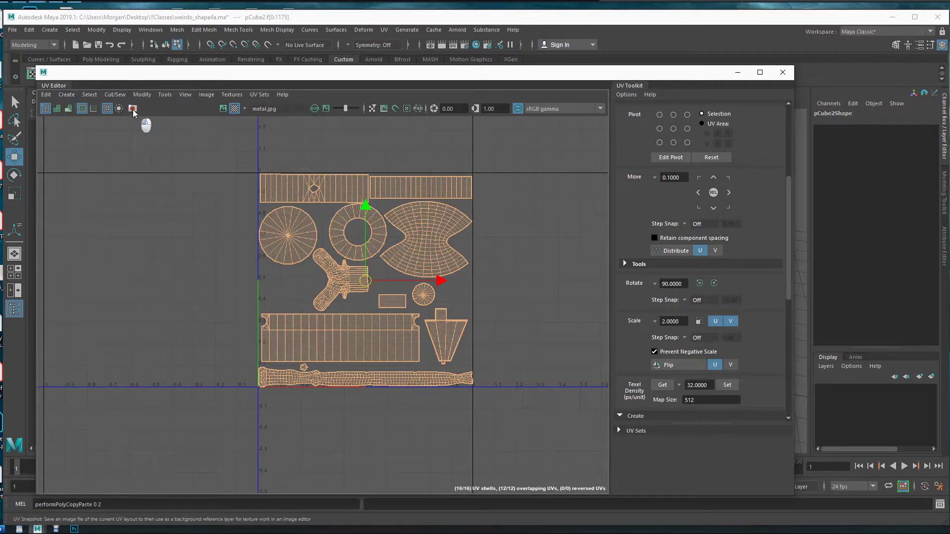
Step: Export the UV snapshot again with the same settings, overwriting outuvs.jpg
left_click(133, 109)
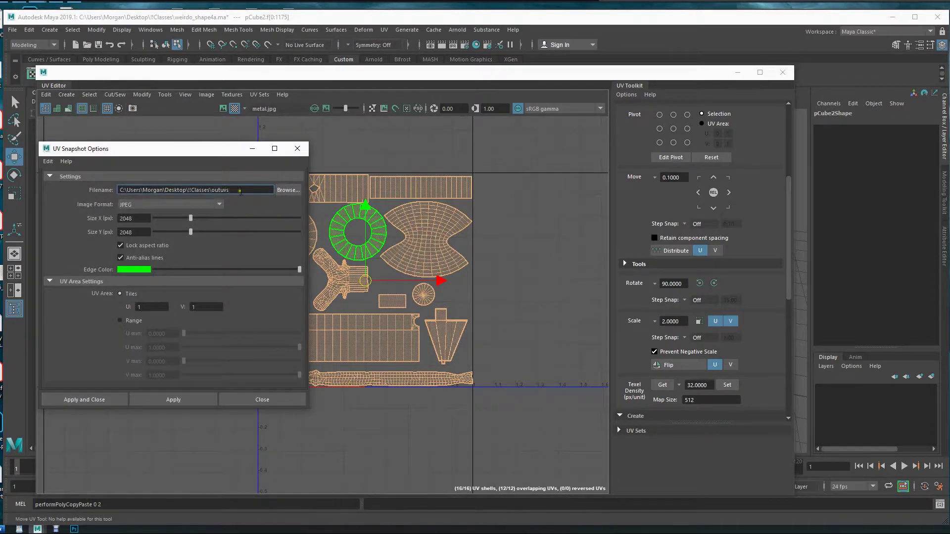
left_click(80, 400)
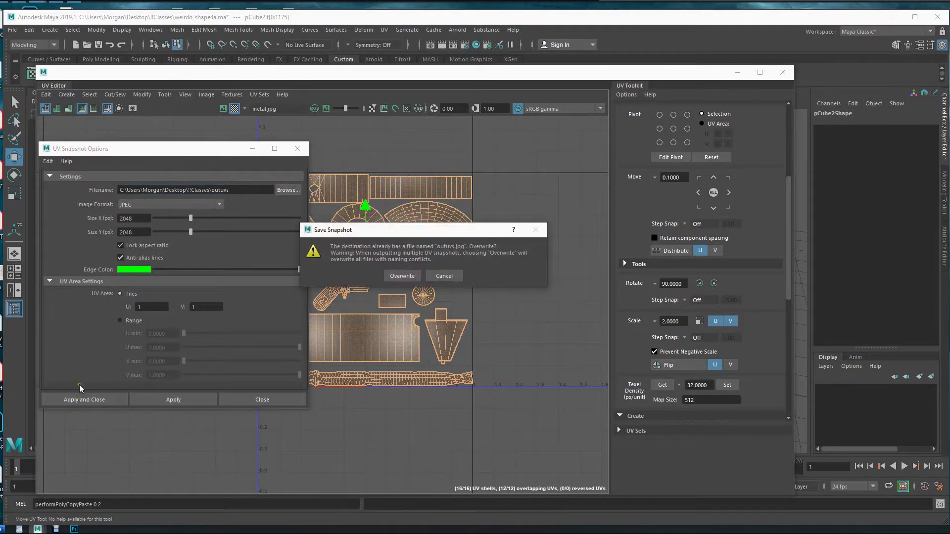
left_click(402, 276)
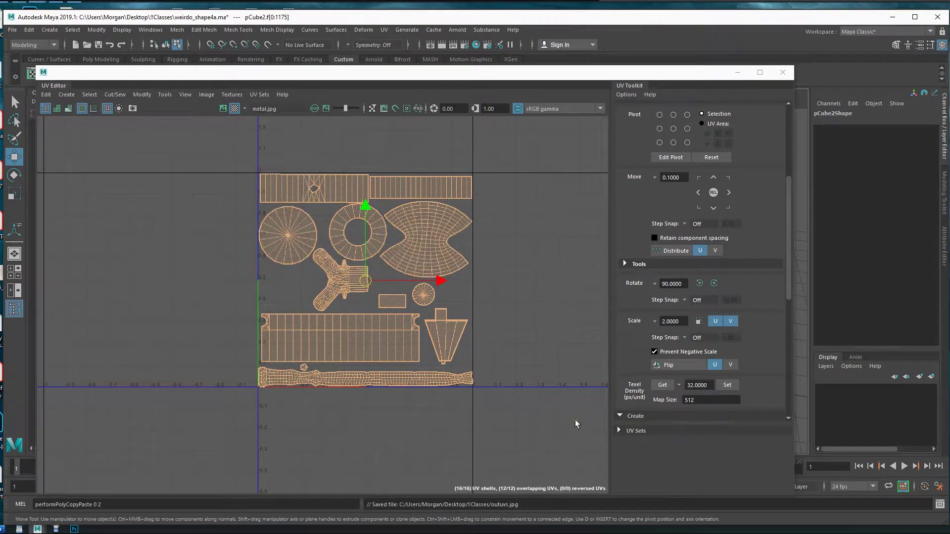
Step: Switch to Photoshop, close the outdated snapshot and reopen outuvs.jpg from the recent files
key("alt+Tab")
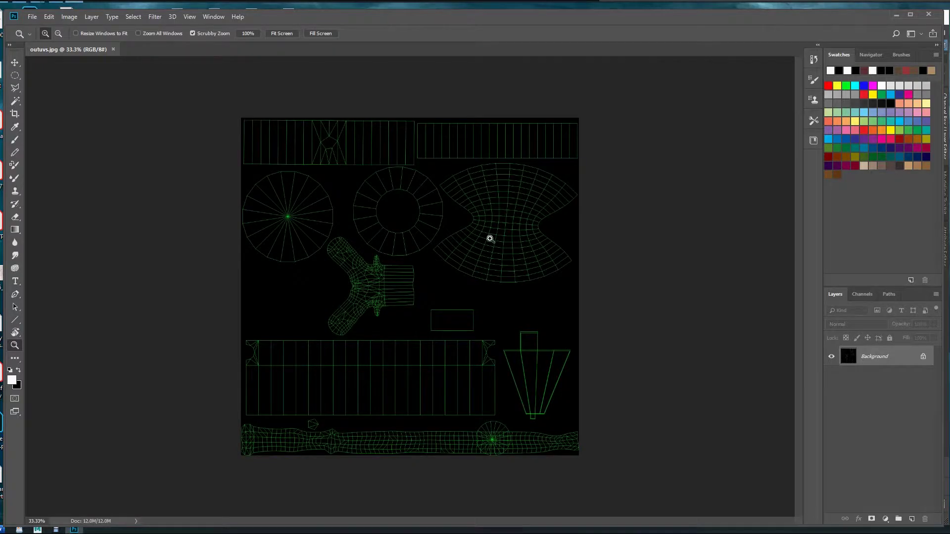
left_click(112, 49)
left_click(32, 18)
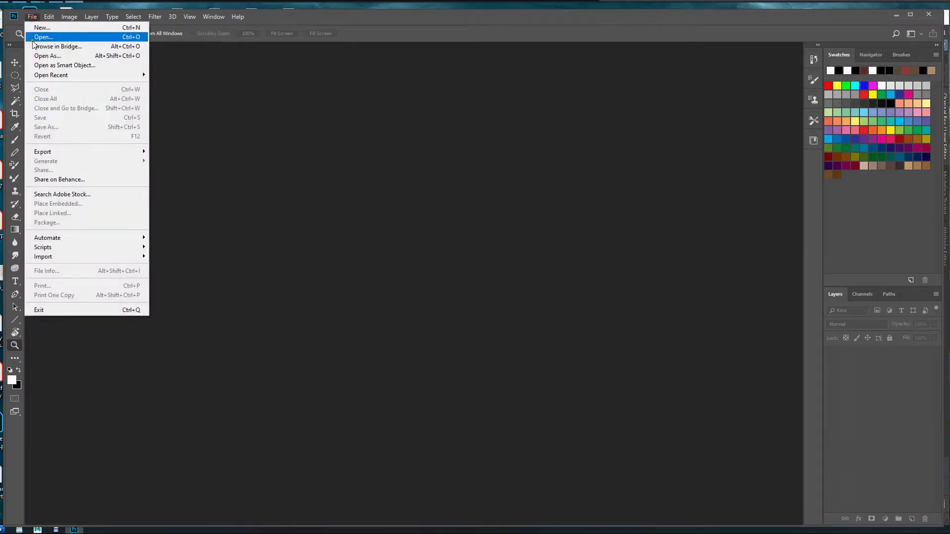
mouse_move(41, 77)
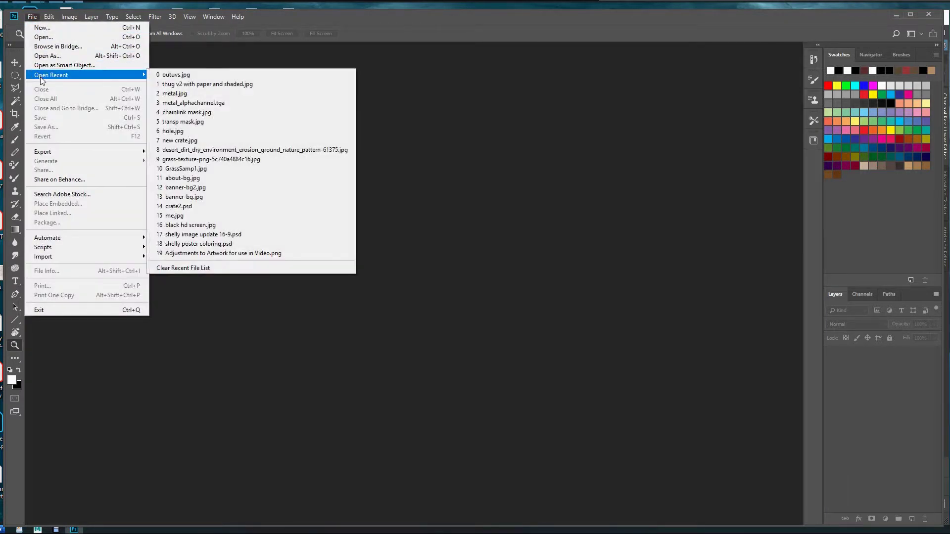
left_click(176, 75)
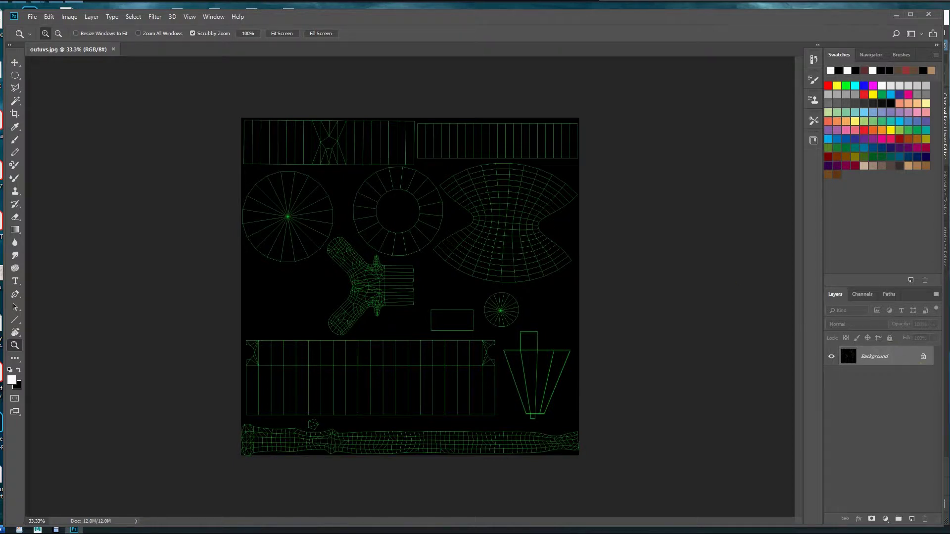
Step: Choose the Brush tool with an 80 px tip and add a new layer above the background
key("m")
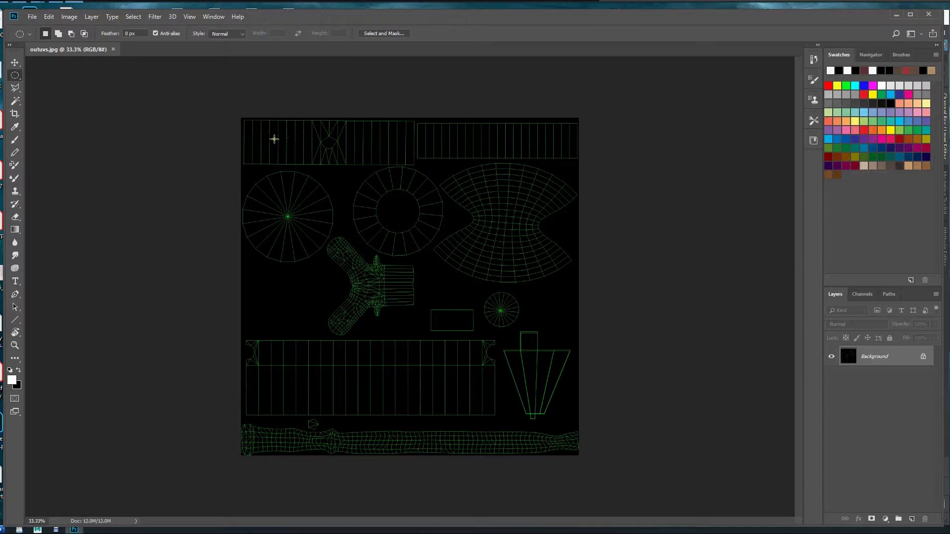
key("b")
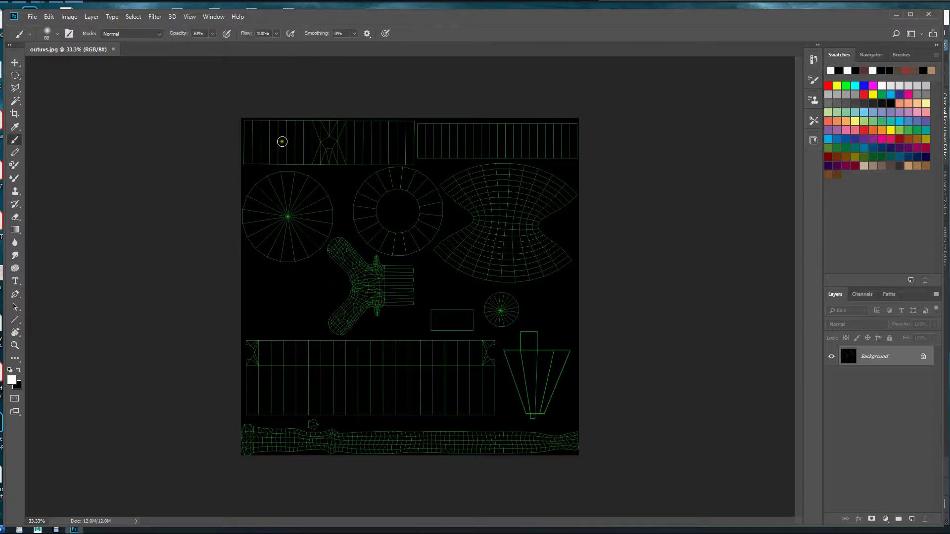
key("bracketright")
key("bracketleft")
key("bracketleft")
key("bracketleft")
key("bracketleft")
left_click(911, 520)
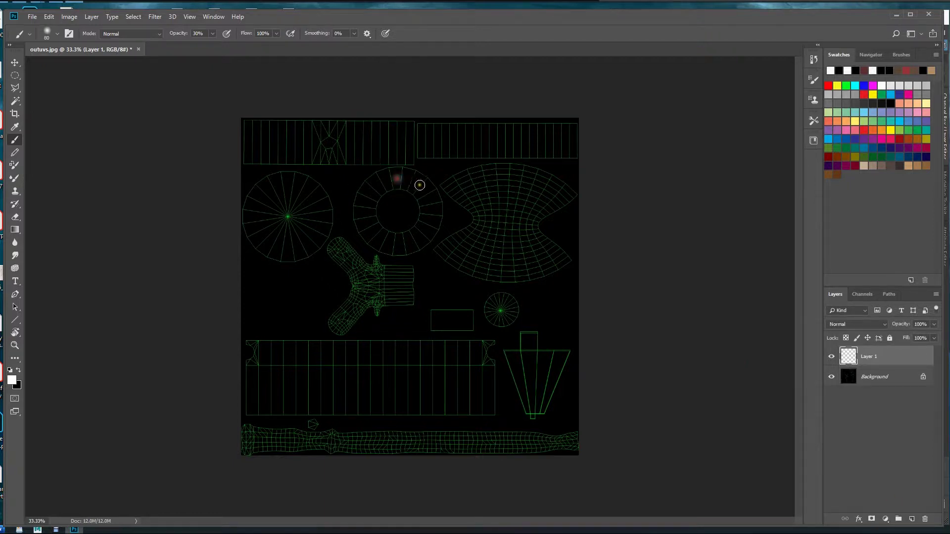
Step: Set the brush hardness to 100% and its opacity to 100%
left_click(59, 33)
left_click_drag(61, 86, 128, 106)
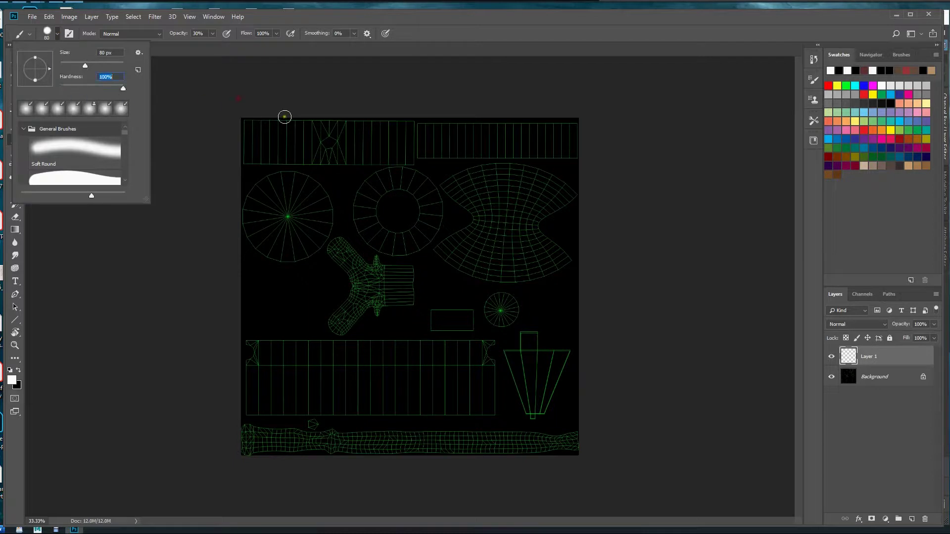
left_click(212, 34)
left_click_drag(211, 48, 297, 57)
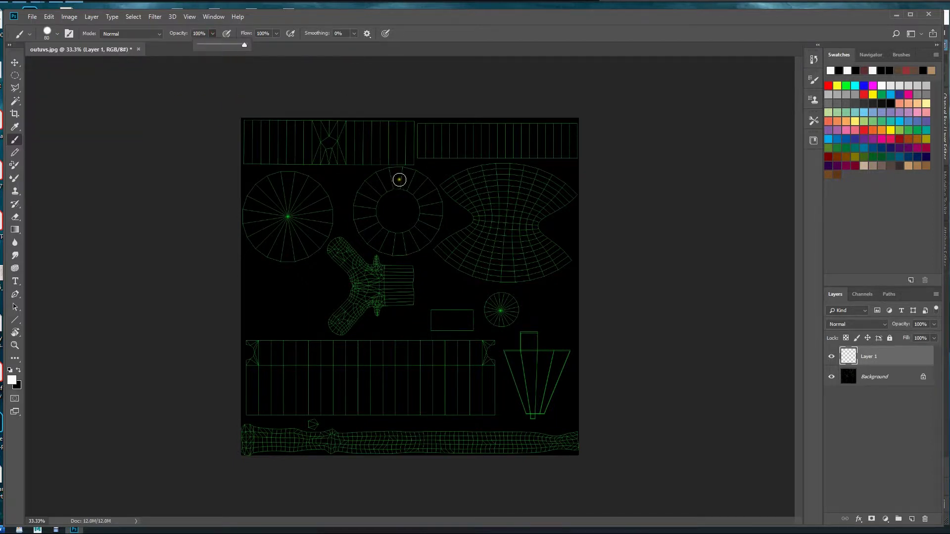
Step: Paint four white dots around the ring-shaped UV shell, one on each side
left_click(397, 179)
left_click(430, 213)
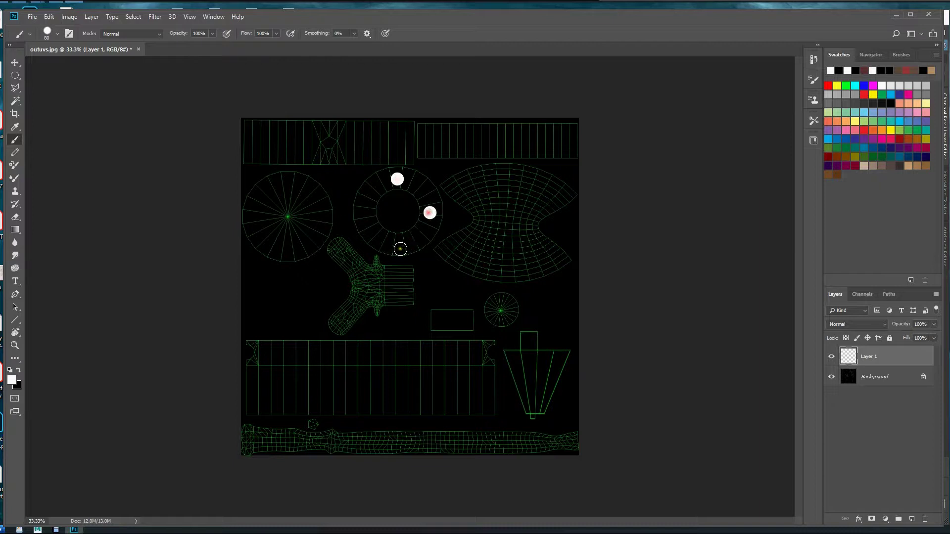
left_click(398, 245)
left_click(367, 213)
Step: Paint six white dots on the curved pipe shell, three along its upper part and three along its lower part
left_click(507, 187)
left_click(502, 261)
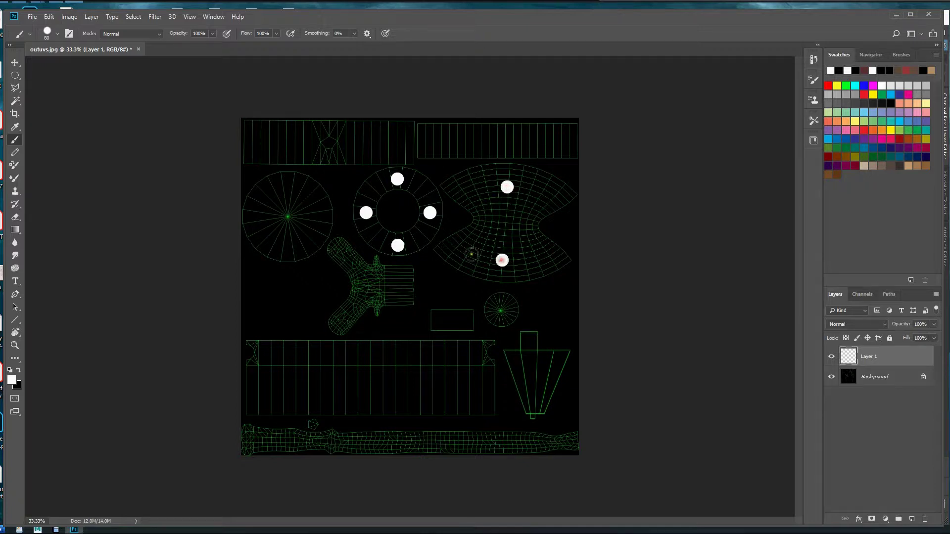
left_click(470, 250)
left_click(534, 259)
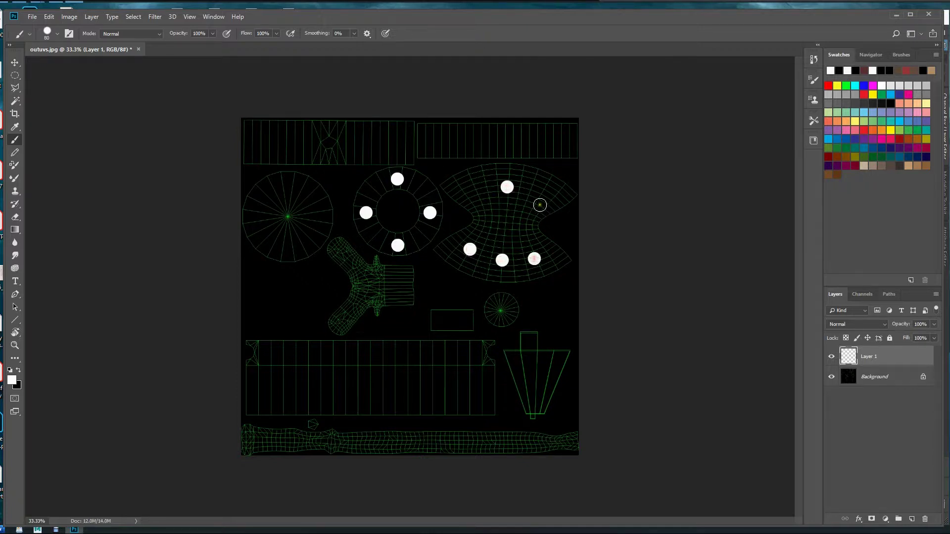
left_click(542, 195)
left_click(470, 189)
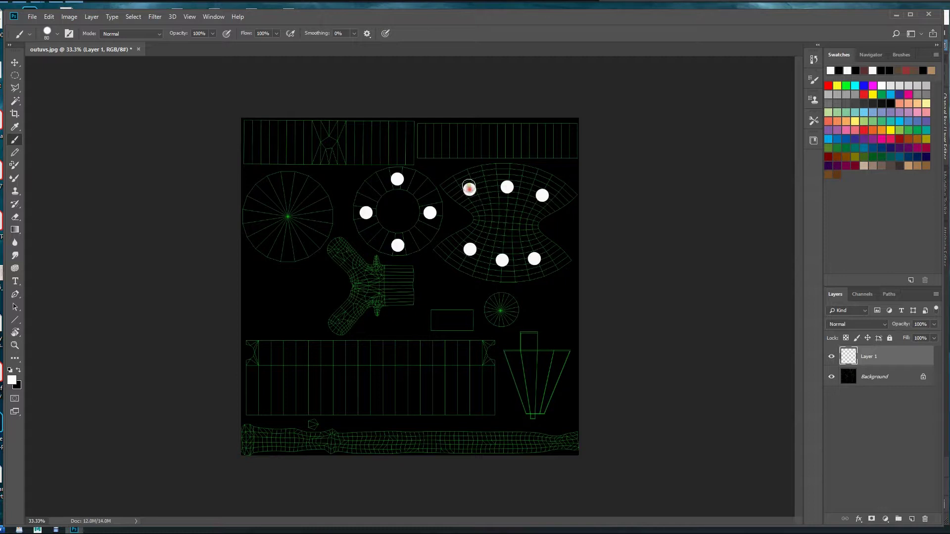
Step: Paint three white dots on the upper-right strip shell and four on the upper-left strip shell
left_click(503, 140)
left_click(446, 140)
left_click(548, 143)
left_click(394, 143)
left_click(359, 143)
left_click(300, 142)
left_click(267, 139)
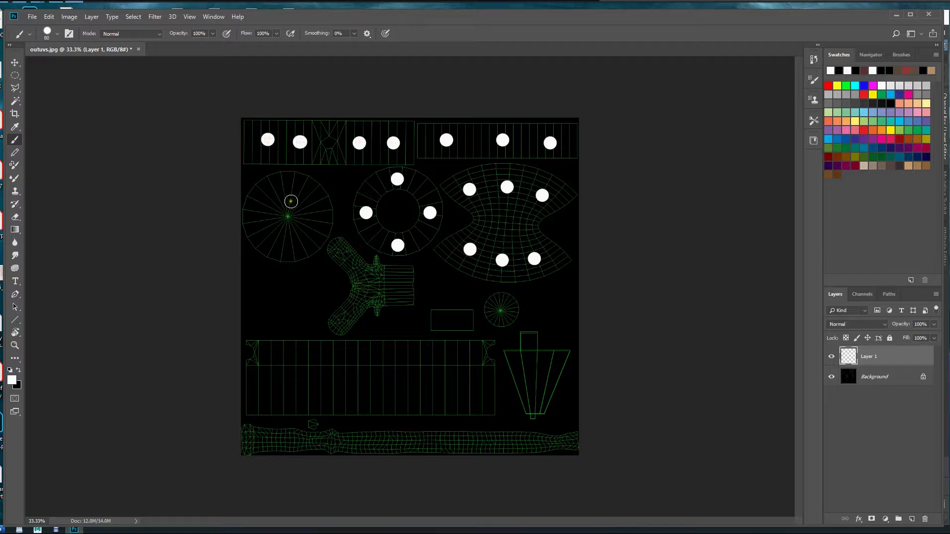
Step: Paint four white dots around the center of the large disc shell
left_click(289, 191)
left_click(286, 236)
left_click(268, 216)
left_click(307, 212)
Step: Paint four white dots on the Y-shaped shell and one each on the small rectangular shell and the small disc shell
left_click(346, 256)
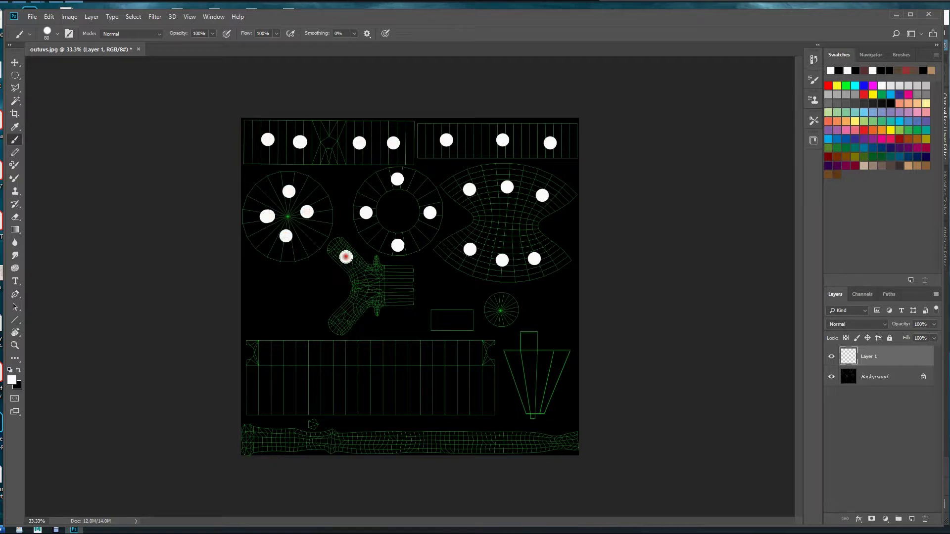
left_click(365, 285)
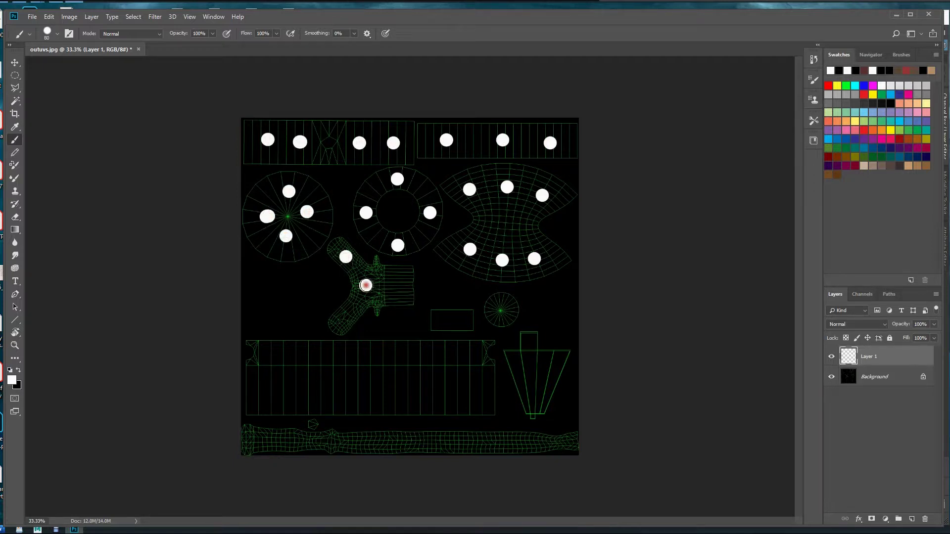
left_click(397, 286)
left_click(345, 319)
left_click(451, 321)
left_click(503, 310)
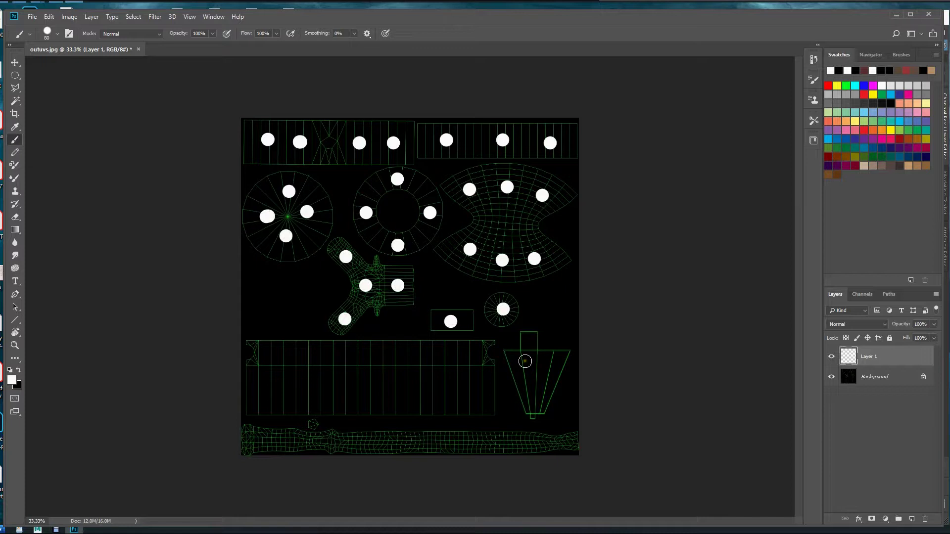
Step: Paint eight small white dots on the tapered leg shell and nine white dots along the long hose shell at the layout's bottom
key("bracketleft")
left_click(531, 387)
left_click(264, 440)
left_click(295, 440)
left_click(326, 442)
left_click(358, 443)
left_click(390, 441)
left_click(435, 443)
left_click(477, 443)
left_click(542, 443)
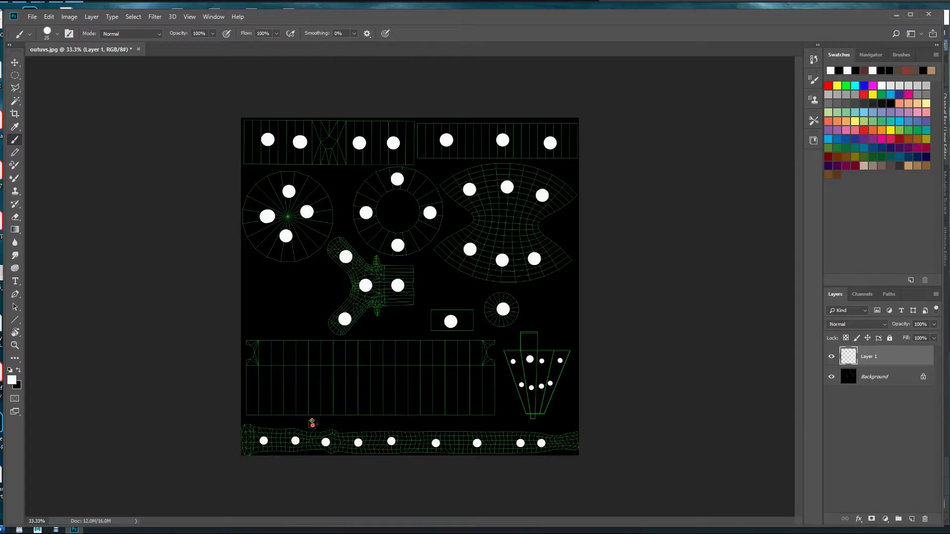
Step: Enlarge the brush to 100 and paint five white dots across the upper part of the large rectangular shell
key("bracketright")
key("bracketright")
key("bracketright")
key("bracketright")
left_click(275, 366)
left_click(372, 366)
left_click(464, 366)
left_click(420, 367)
left_click(321, 365)
Step: Paint six white dots along the lower part of the large rectangular shell and two in the middle of the curved pipe shell
left_click(261, 393)
left_click(296, 393)
left_click(351, 393)
left_click(395, 391)
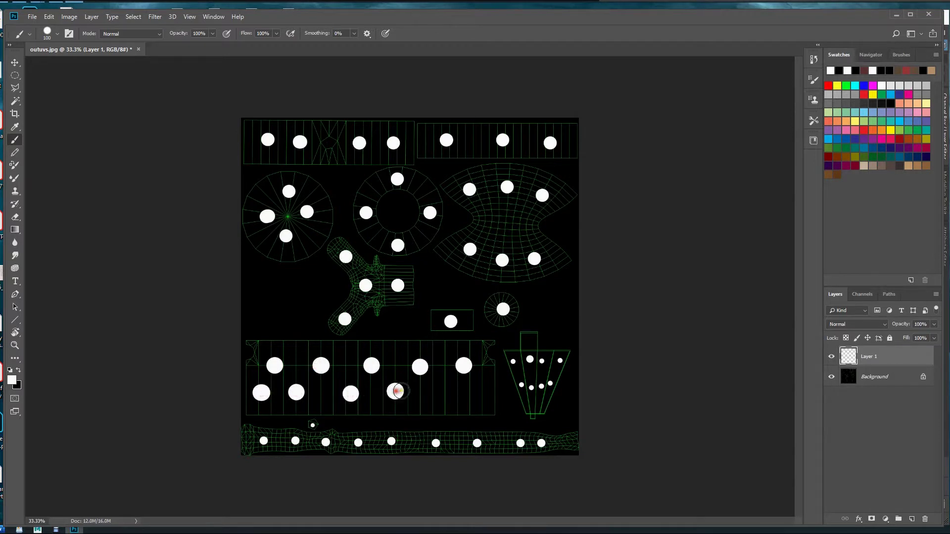
left_click(440, 390)
left_click(479, 393)
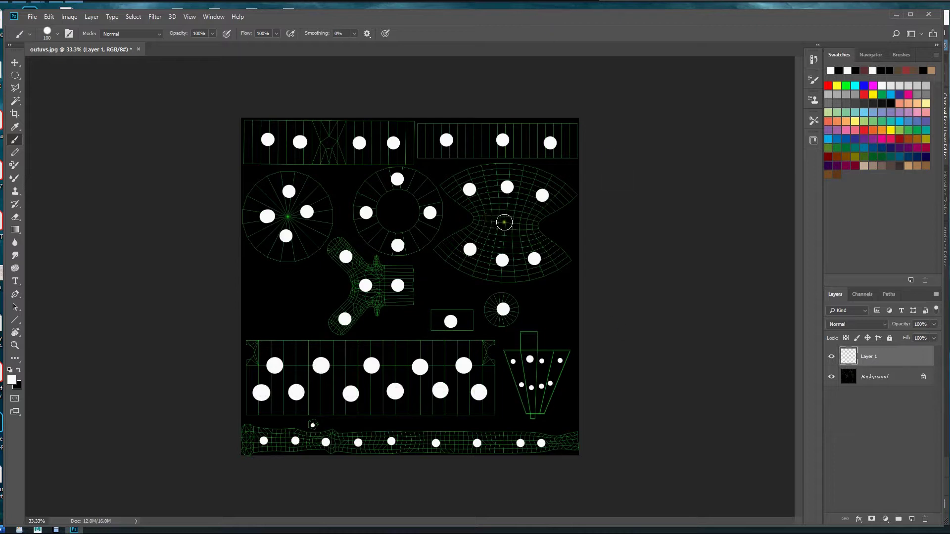
left_click(493, 222)
left_click(519, 223)
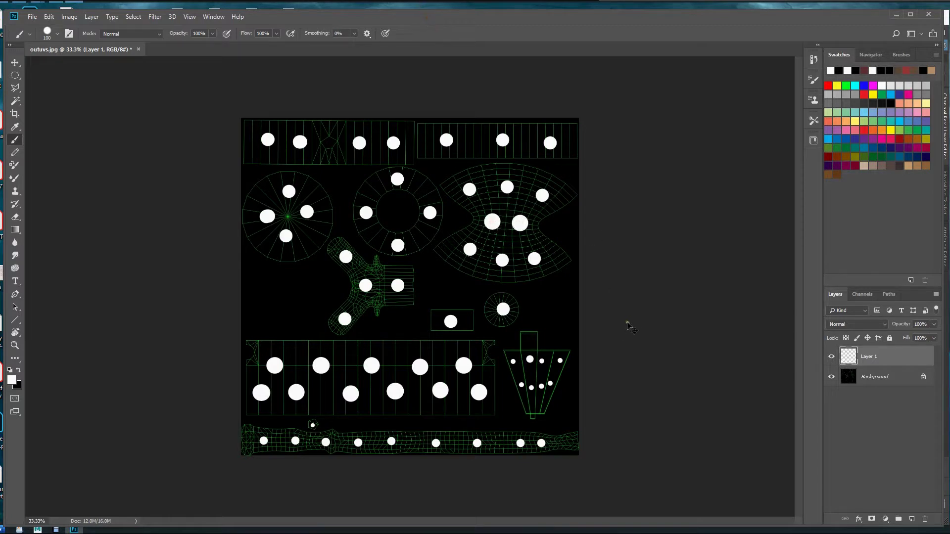
Step: Save the painted layout as a JPEG copy named outuvs_dots.jpg at medium quality 6
key("ctrl+s")
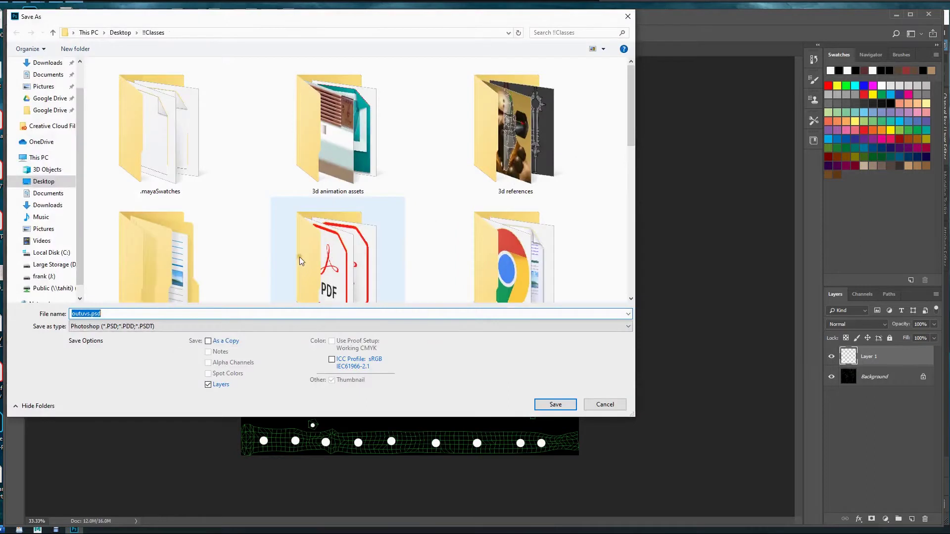
left_click(608, 403)
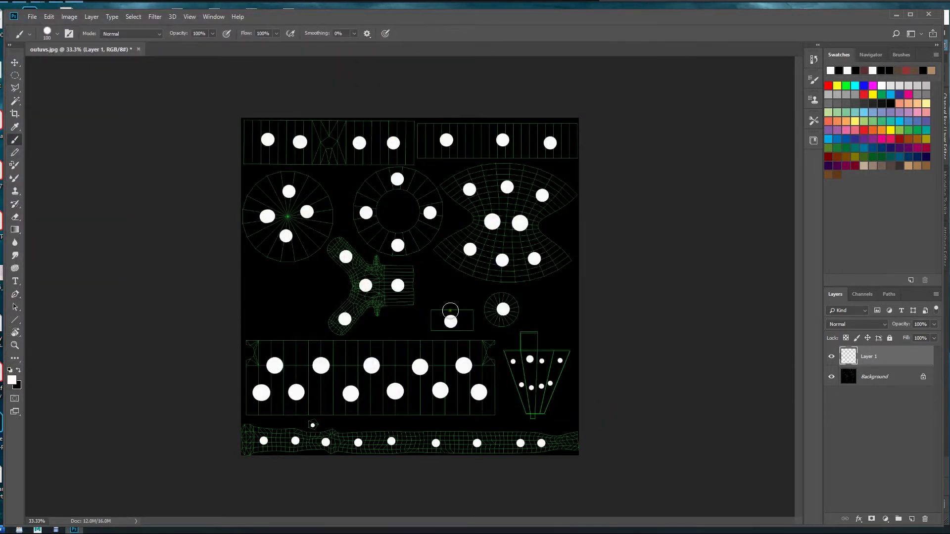
key("ctrl+s")
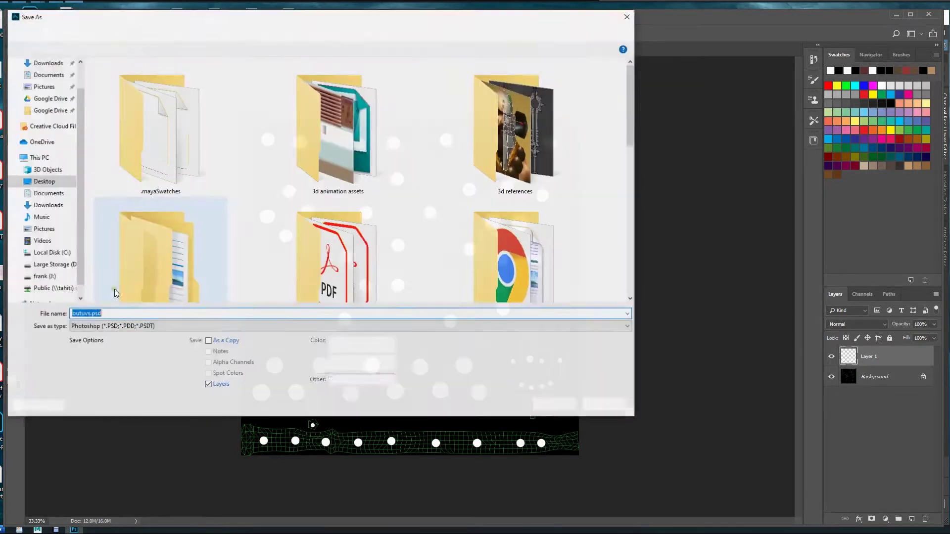
left_click(111, 327)
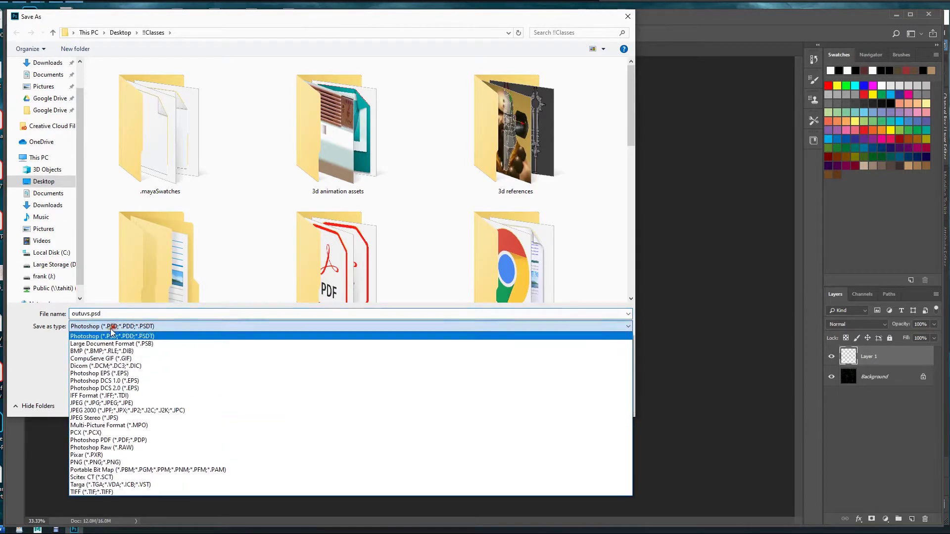
left_click(117, 403)
double_click(113, 312)
left_click(113, 312)
key("Left")
key("Left")
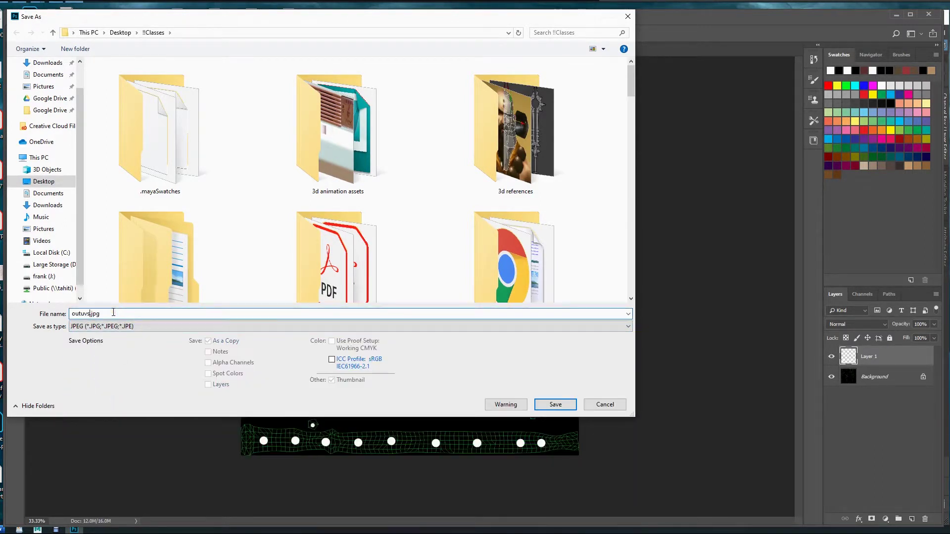
key("Return")
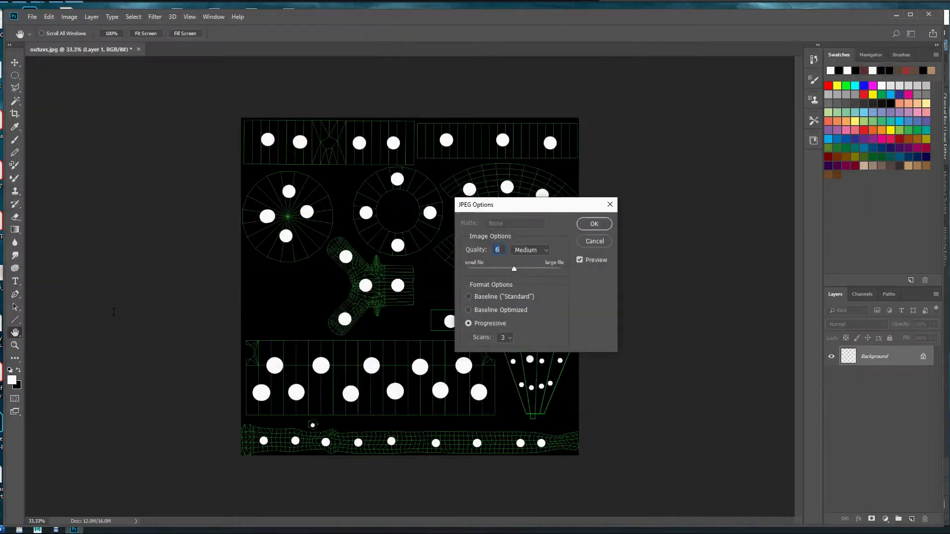
left_click(594, 225)
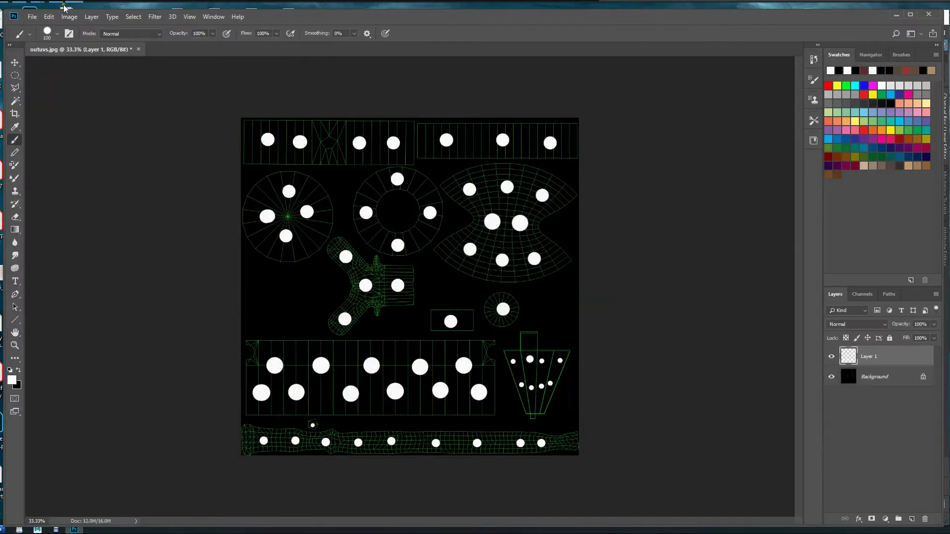
Step: Switch to Maya, close the UV Editor and return the flamethrower to object selection
key("alt+Tab")
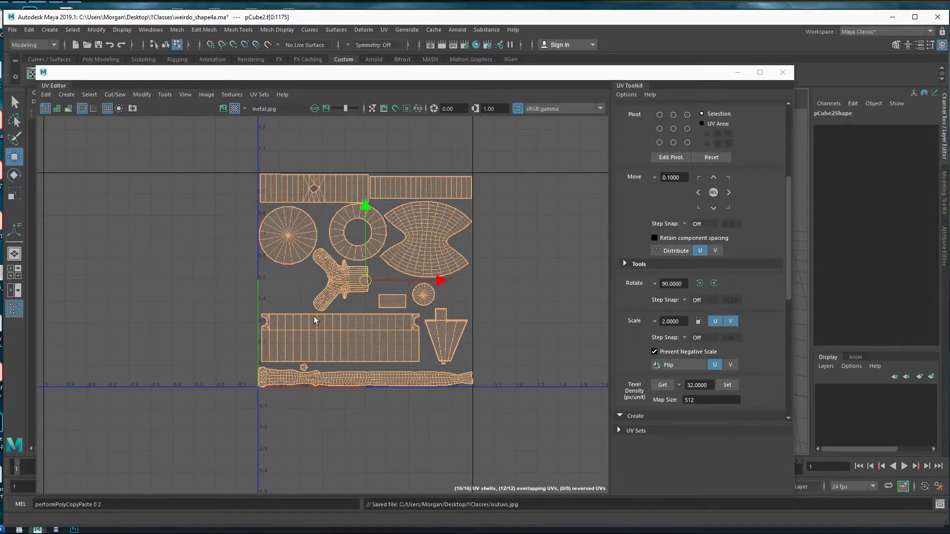
left_click(786, 77)
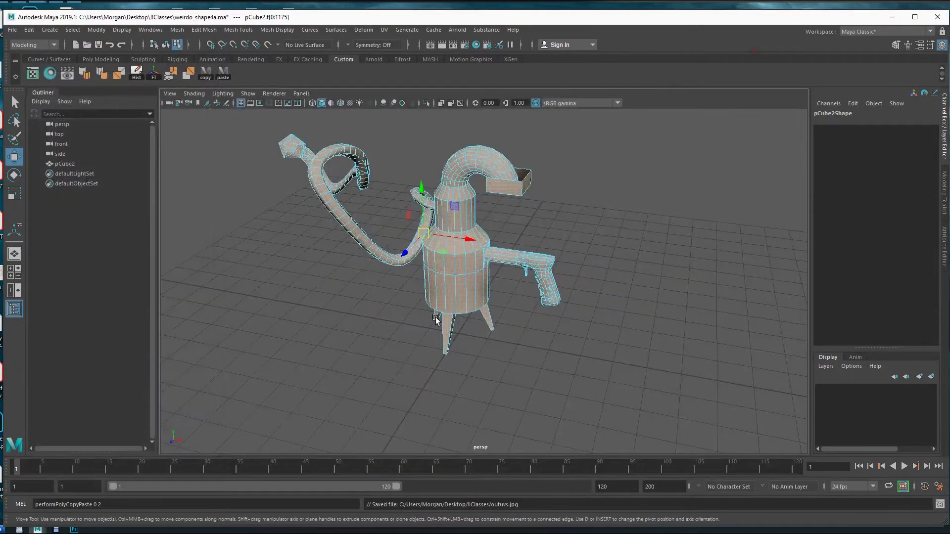
left_click_drag(622, 267, 621, 310, "alt")
key("F8")
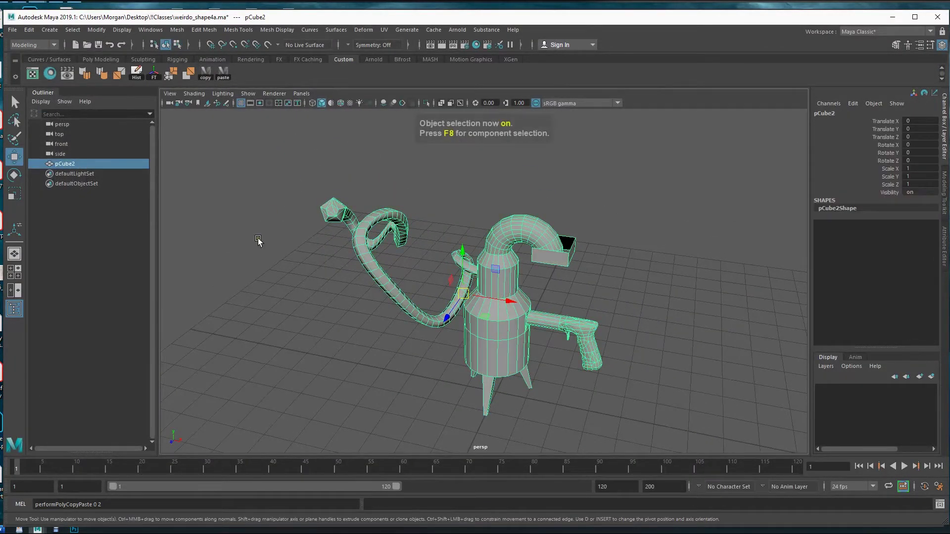
Step: Create a new Lambert material in the Hypershade and name it uvDots
left_click(32, 73)
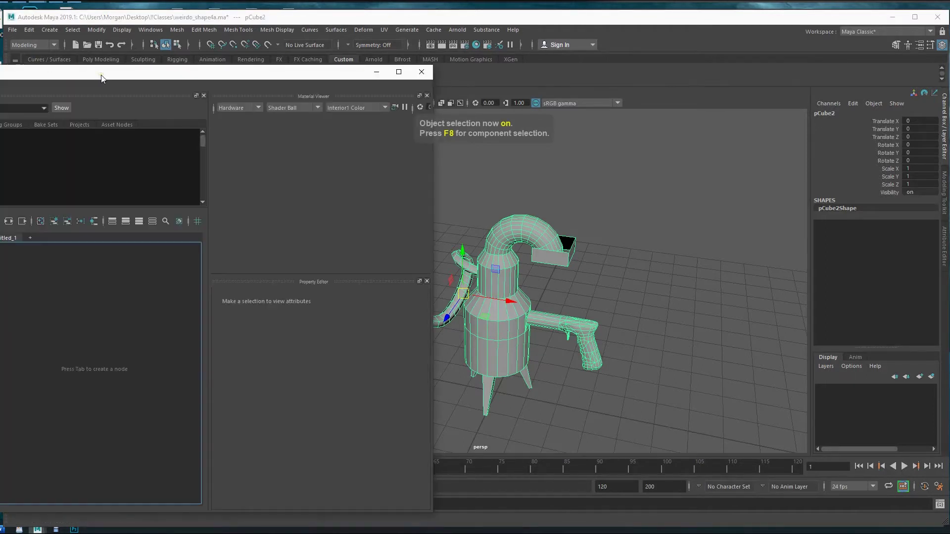
left_click_drag(101, 75, 390, 78)
right_click(506, 188)
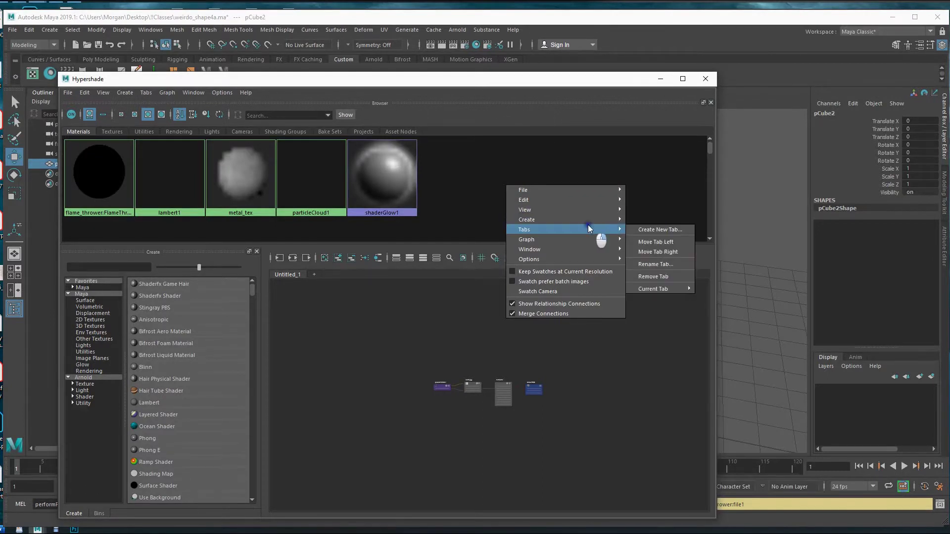
mouse_move(593, 220)
mouse_move(648, 216)
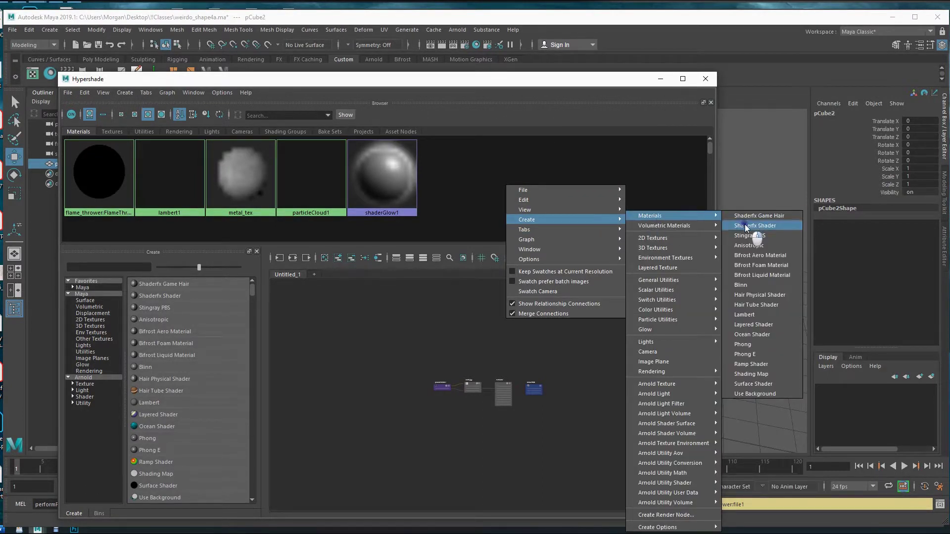
left_click(757, 315)
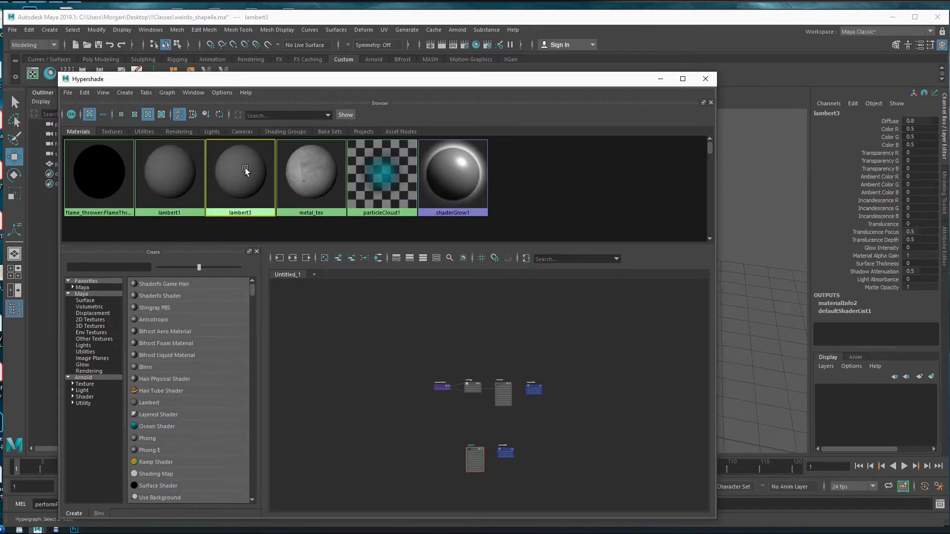
left_click(944, 246)
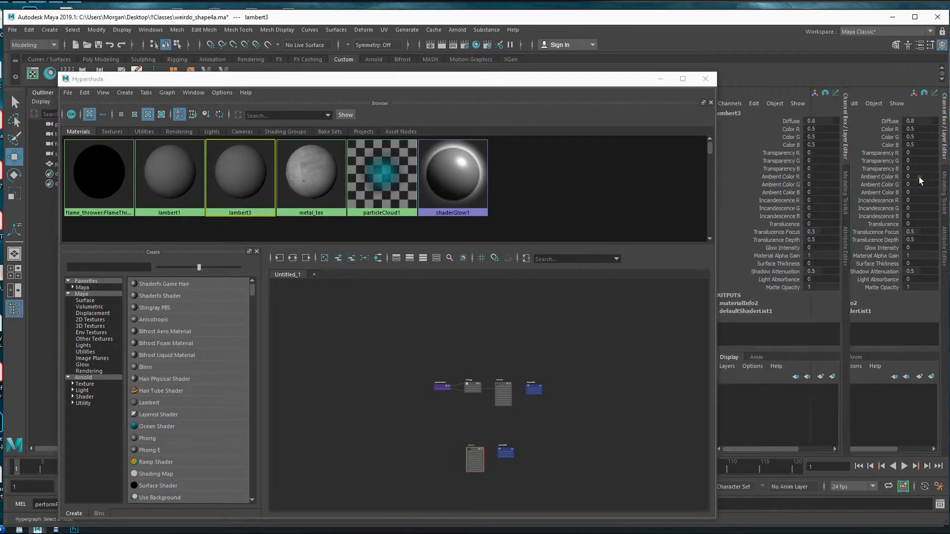
left_click_drag(822, 135, 755, 135)
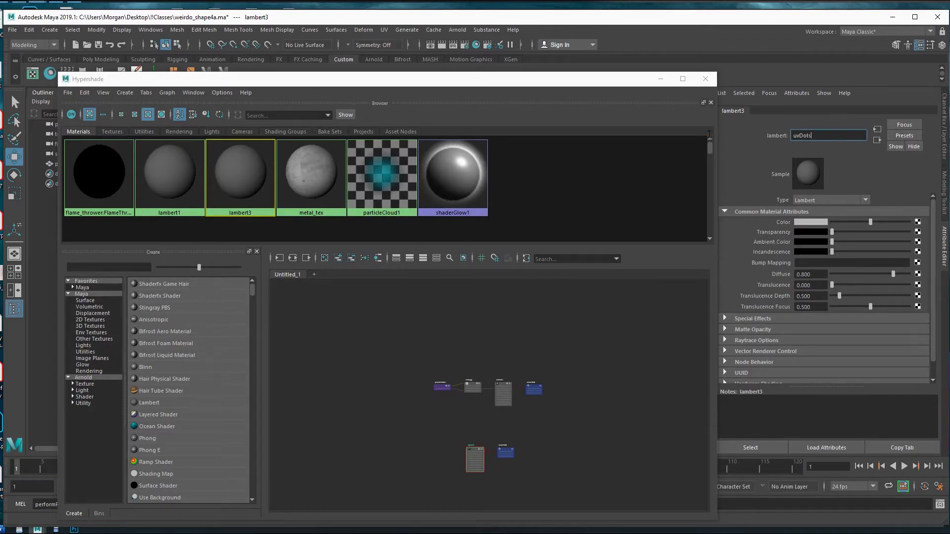
key("Return")
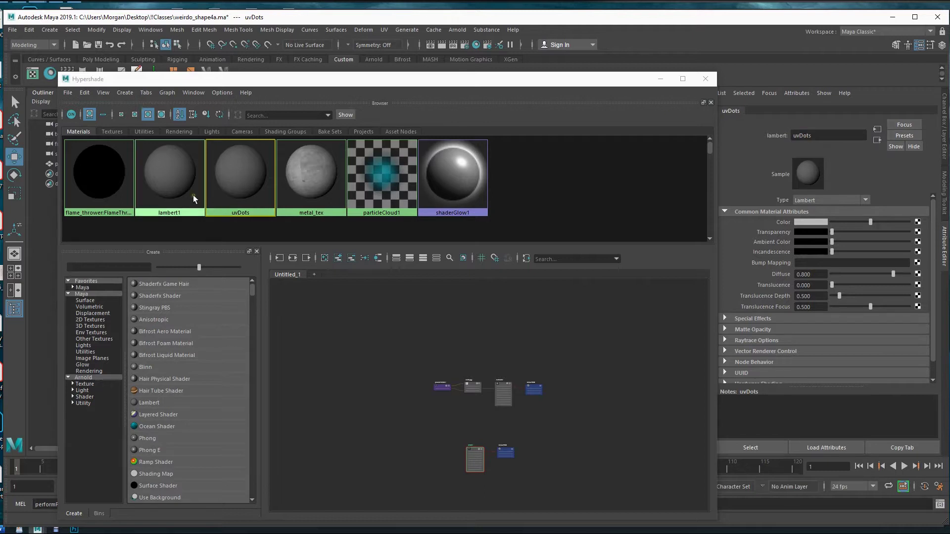
Step: Connect a File texture to the uvDots material's color and load outuvs_dots.jpg as its image
left_click(918, 222)
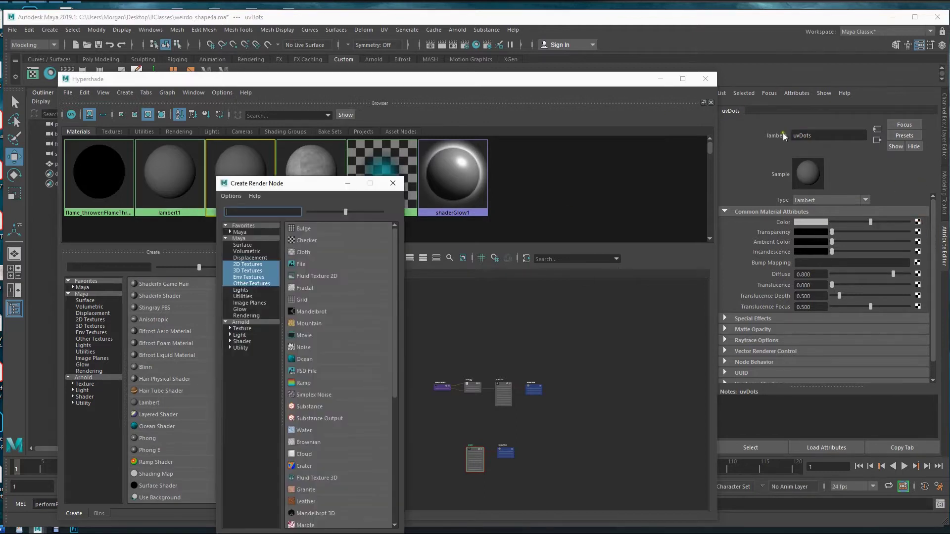
left_click(314, 262)
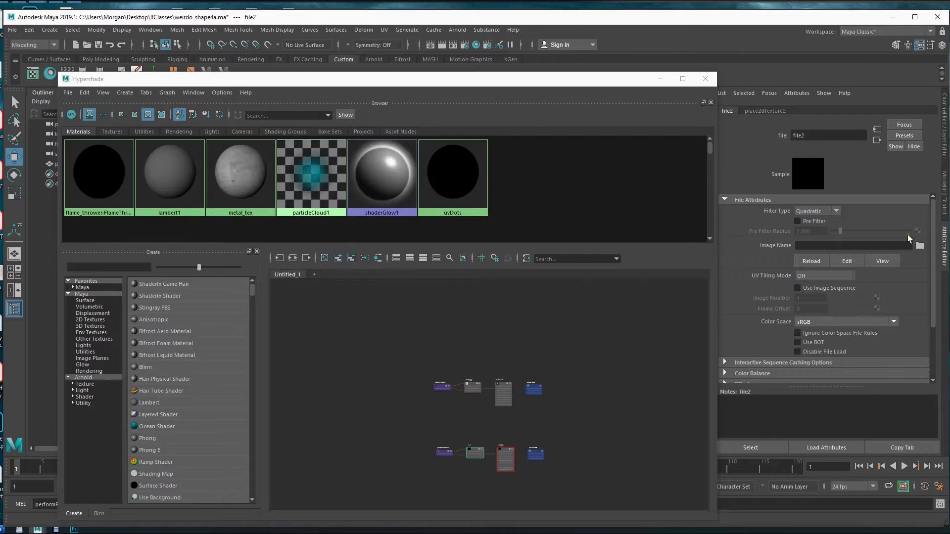
left_click(919, 246)
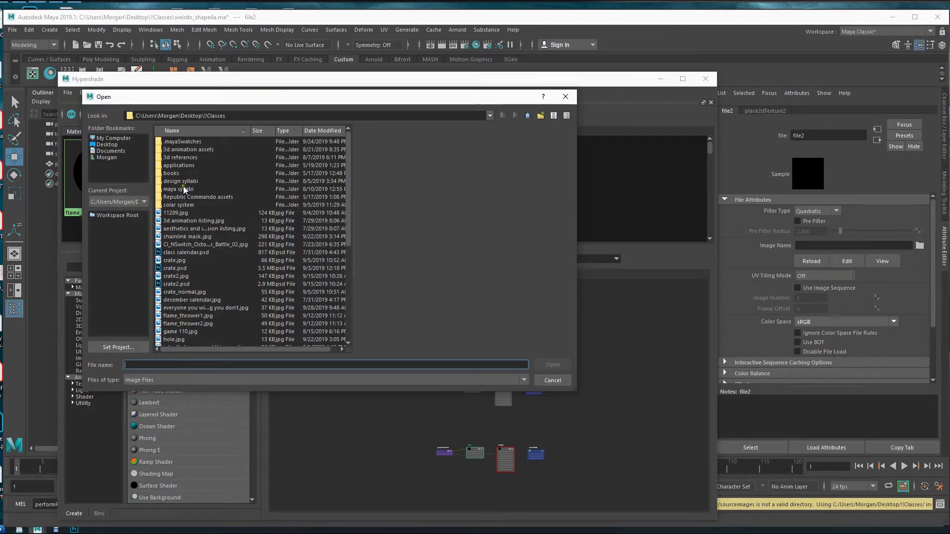
scroll(223, 278, "down", 7)
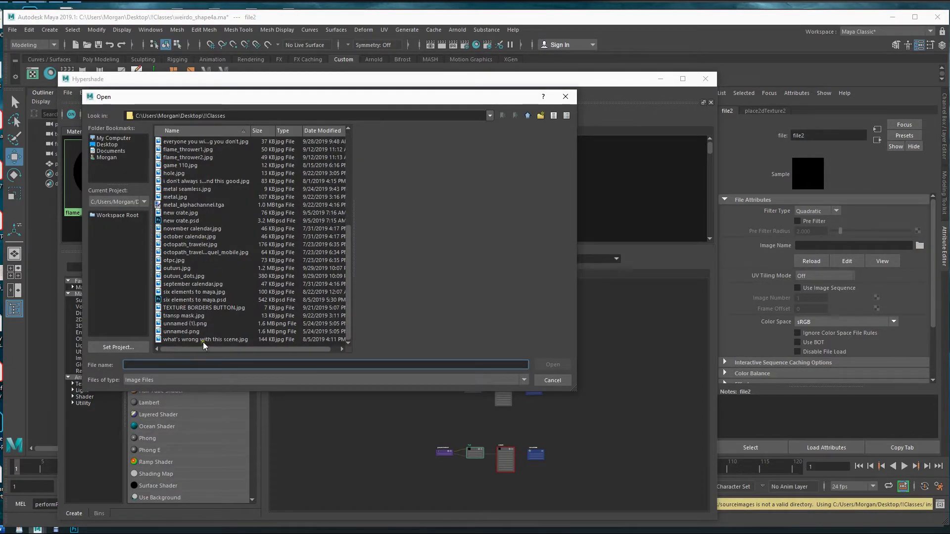
scroll(233, 259, "up", 4)
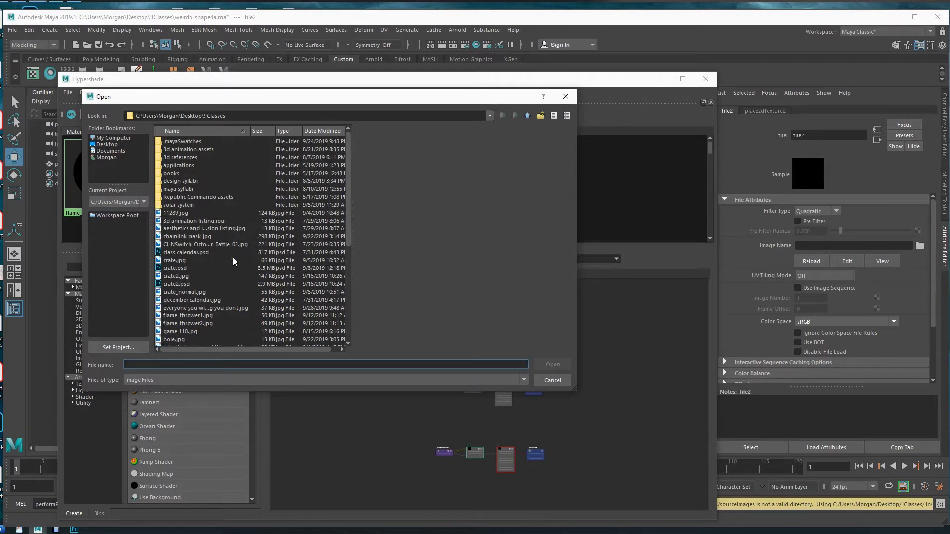
scroll(233, 257, "down", 2)
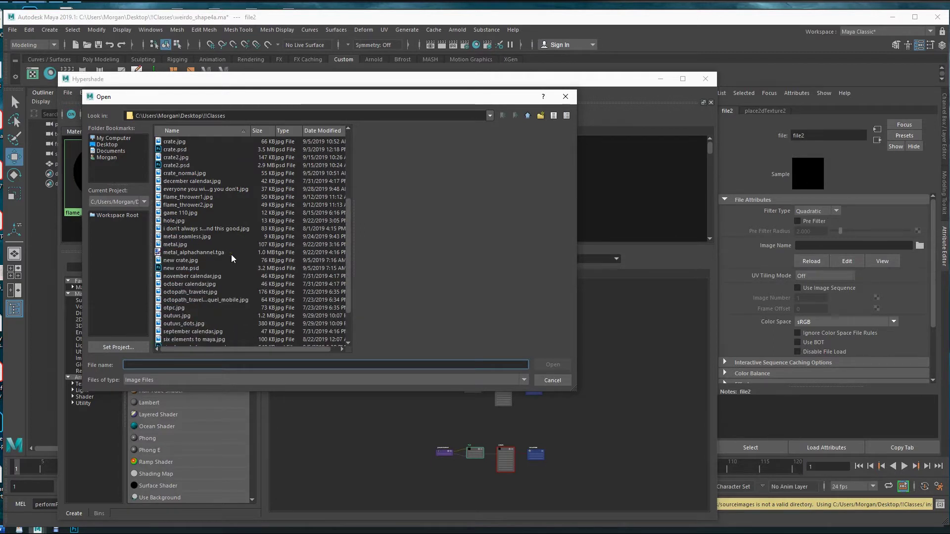
left_click(191, 323)
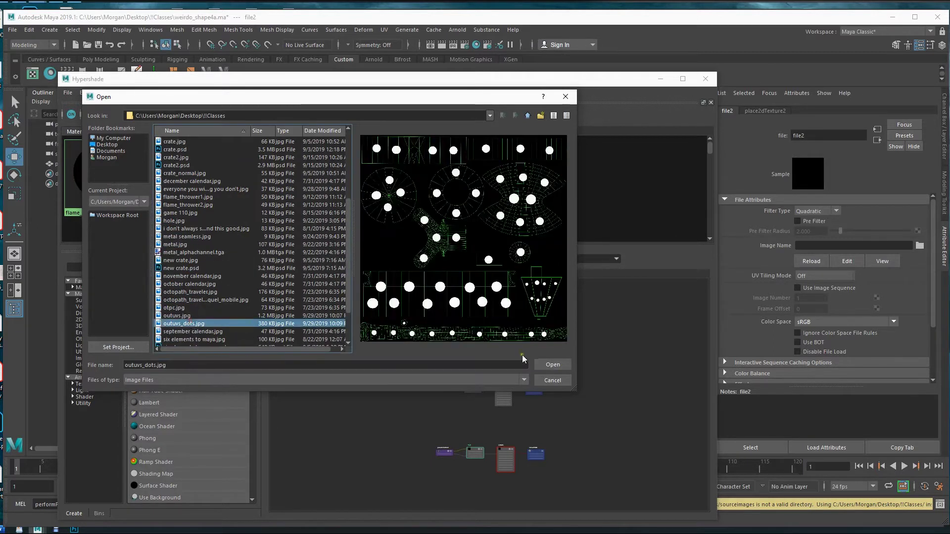
left_click(550, 365)
Step: Turn on textured shading in the viewport and assign the uvDots material to the flamethrower
left_click_drag(566, 80, 580, 442)
middle_click_drag(467, 321, 467, 290, "alt")
key("6")
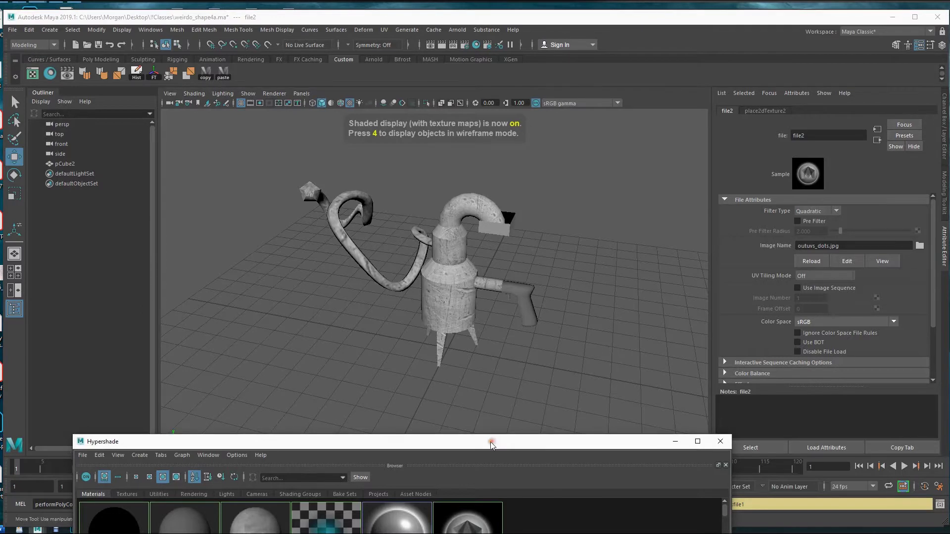
left_click_drag(495, 444, 492, 301)
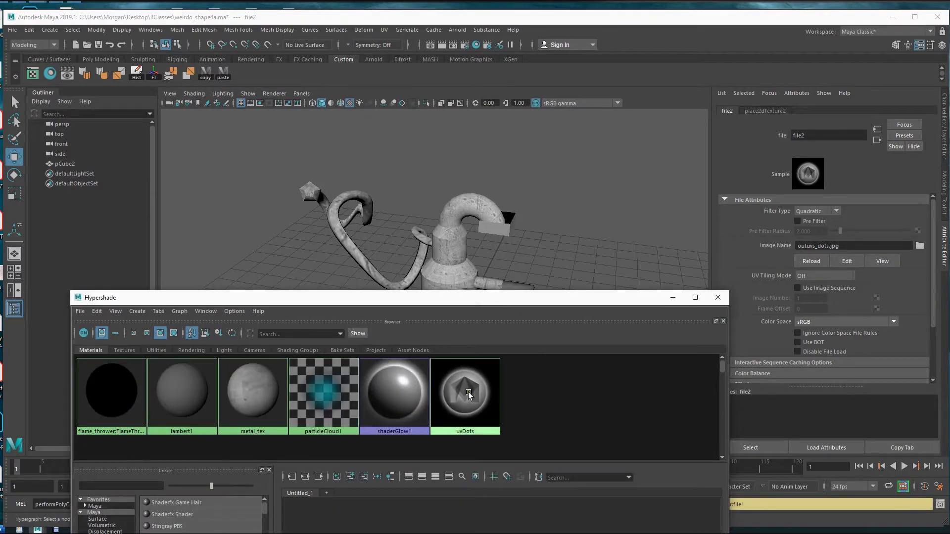
left_click(456, 240)
right_click_drag(450, 385, 458, 366)
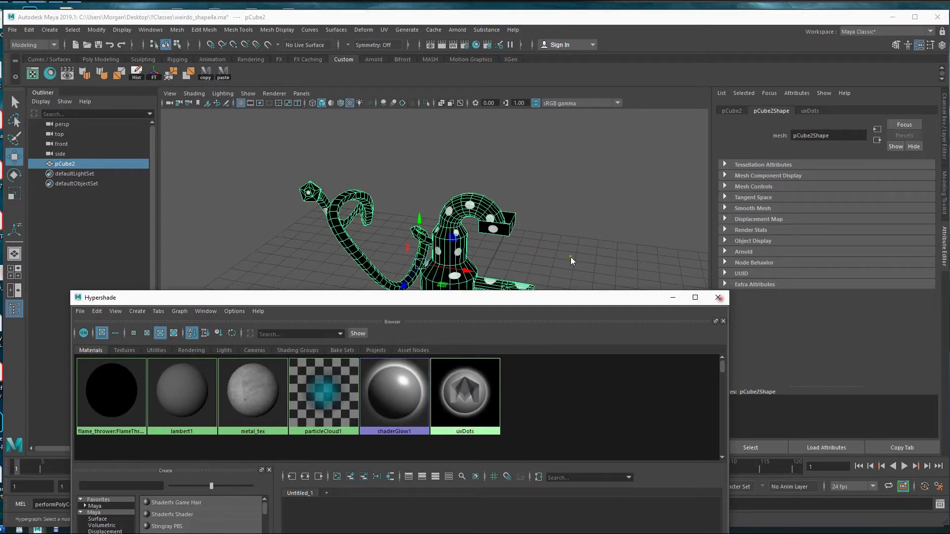
Step: Examine the dots on the flamethrower's tank, legs, grip, pipe and hose from all sides for distortion and even spacing
left_click_drag(539, 337, 489, 309, "alt")
right_click_drag(489, 309, 543, 306, "alt")
middle_click_drag(543, 305, 496, 321, "alt")
right_click_drag(497, 322, 460, 299, "alt")
left_click_drag(475, 300, 297, 293, "alt")
right_click_drag(296, 292, 517, 250, "alt")
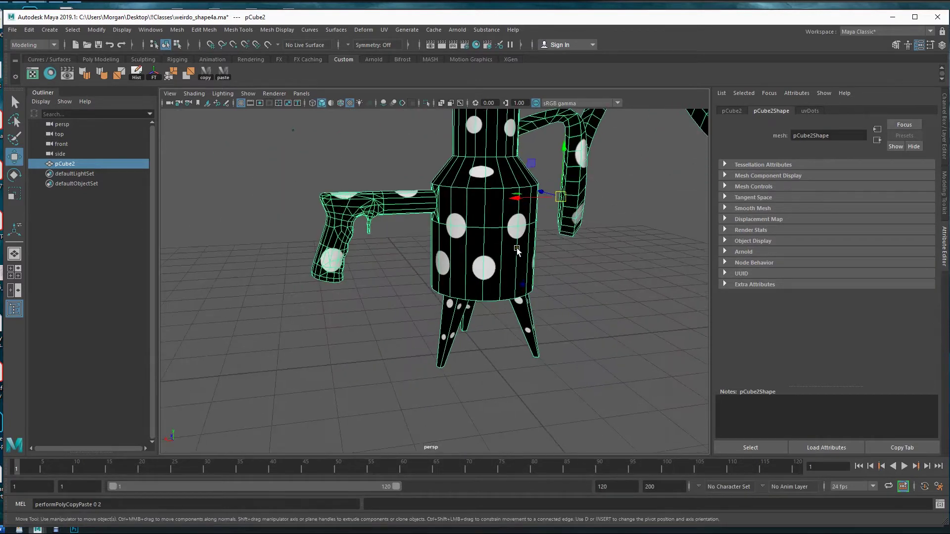
middle_click_drag(517, 251, 526, 337, "alt")
middle_click_drag(437, 359, 450, 331, "alt")
left_click_drag(384, 316, 436, 309, "alt")
middle_click_drag(367, 312, 403, 292, "alt")
left_click_drag(391, 327, 465, 331, "alt")
middle_click_drag(413, 316, 533, 314, "alt")
left_click_drag(380, 334, 455, 236, "alt")
left_click_drag(536, 300, 386, 258, "alt")
left_click_drag(429, 297, 469, 278, "alt")
left_click_drag(444, 345, 492, 360, "alt")
right_click_drag(492, 360, 466, 291, "alt")
mouse_move(466, 289)
left_mouse_down("alt")
mouse_move(446, 287)
mouse_move(480, 241)
mouse_move(475, 267)
mouse_move(452, 294)
left_mouse_up("alt")
left_click_drag(492, 352, 418, 329, "alt")
right_click_drag(571, 353, 456, 266, "alt")
left_click_drag(456, 266, 402, 335, "alt")
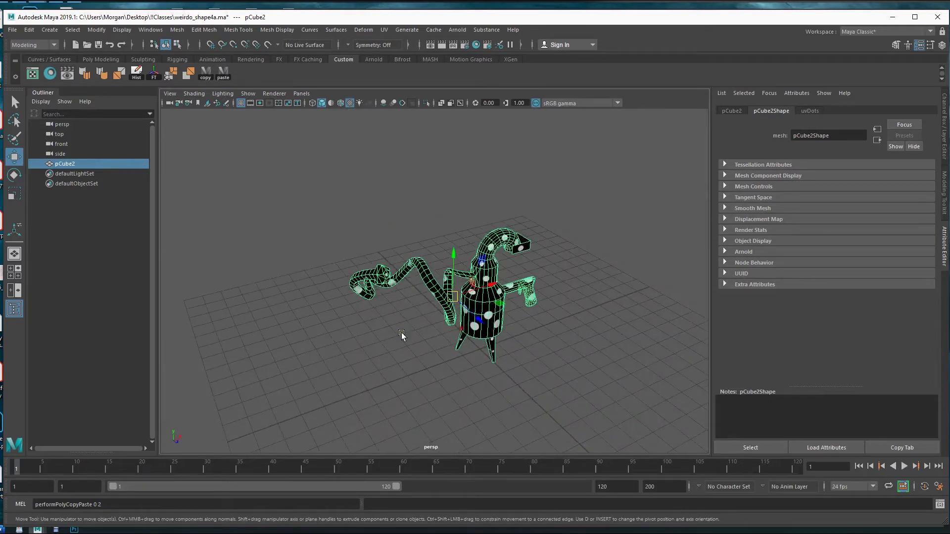
right_click_drag(401, 335, 567, 303, "alt")
middle_click_drag(568, 303, 556, 293, "alt")
left_click_drag(551, 336, 482, 299, "alt")
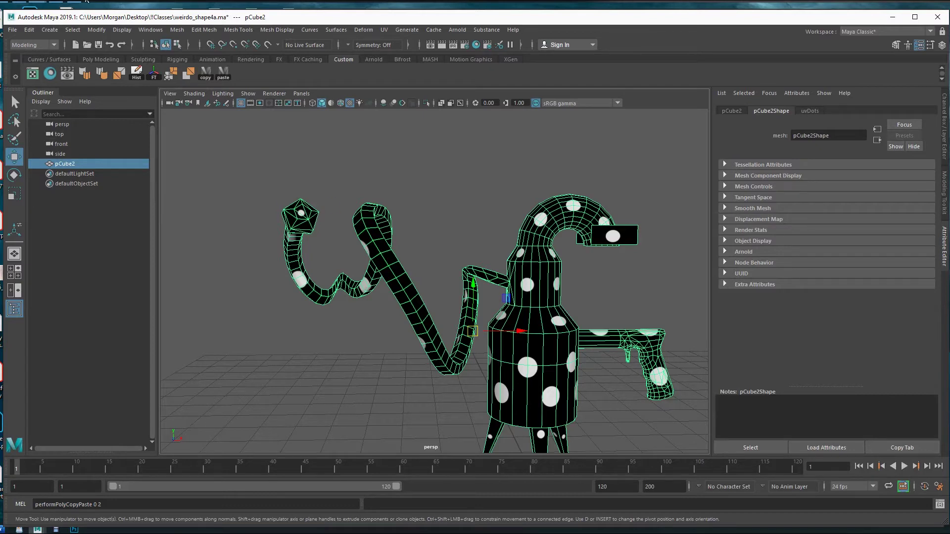
Step: Check the painted UV layout in Photoshop, return to Maya and examine the dots and green UV lines on the tank up close
key("alt+Tab")
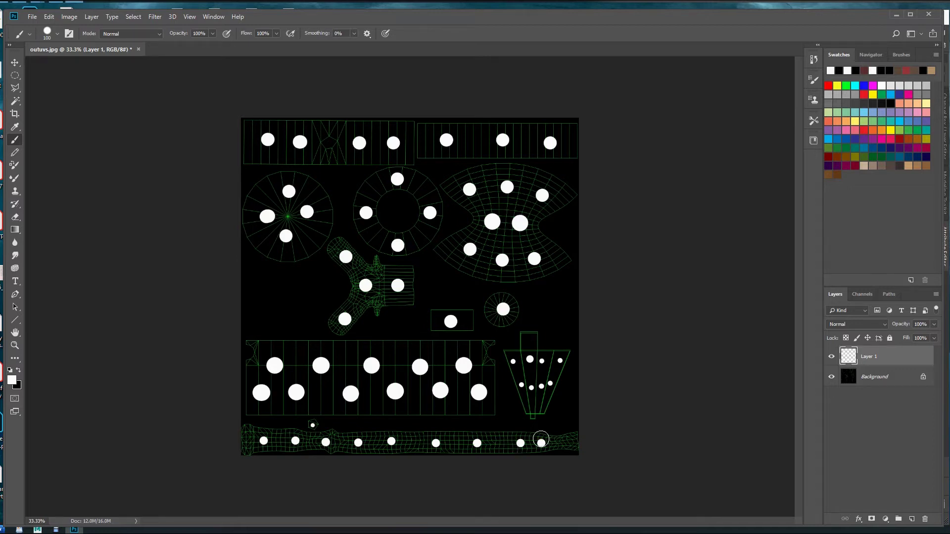
left_click(897, 16)
left_click_drag(582, 316, 354, 305, "alt")
left_click(548, 275)
right_click_drag(354, 305, 467, 266, "alt")
left_click_drag(433, 330, 465, 320, "alt")
right_click_drag(381, 322, 517, 303, "alt")
middle_click_drag(517, 303, 480, 322, "alt")
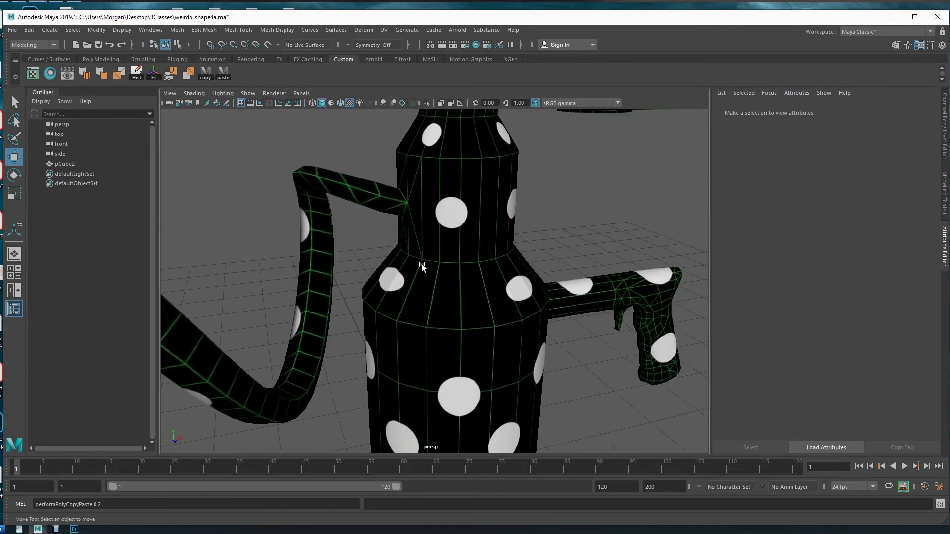
left_click(453, 283)
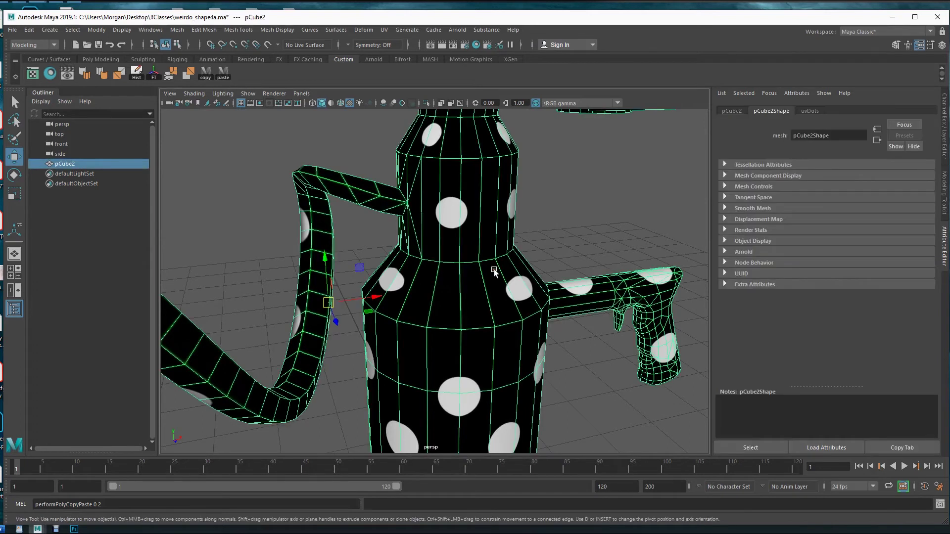
left_click(564, 233)
left_click_drag(535, 303, 446, 317, "alt")
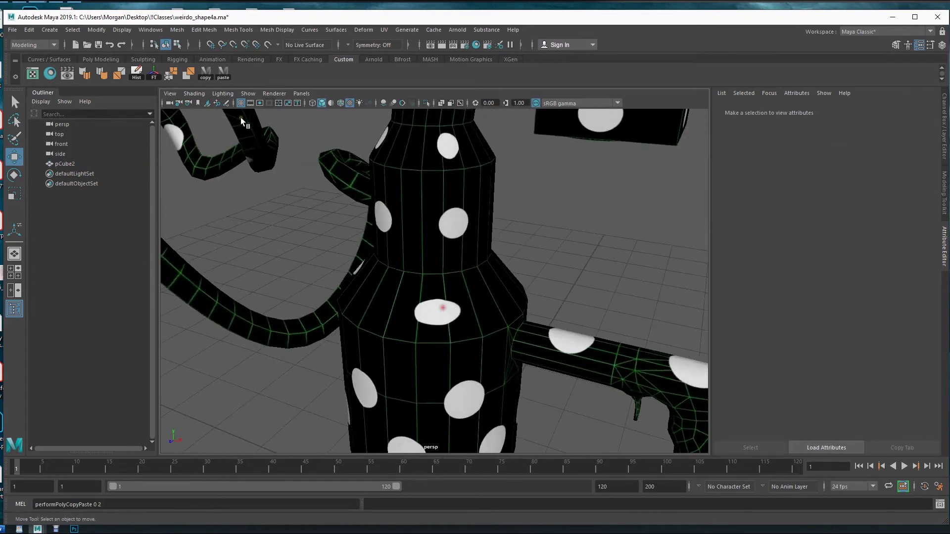
Step: Overlay the wireframe on the shaded flamethrower to compare it with the texture's UV lines, and turn the overlay off again
left_click(195, 94)
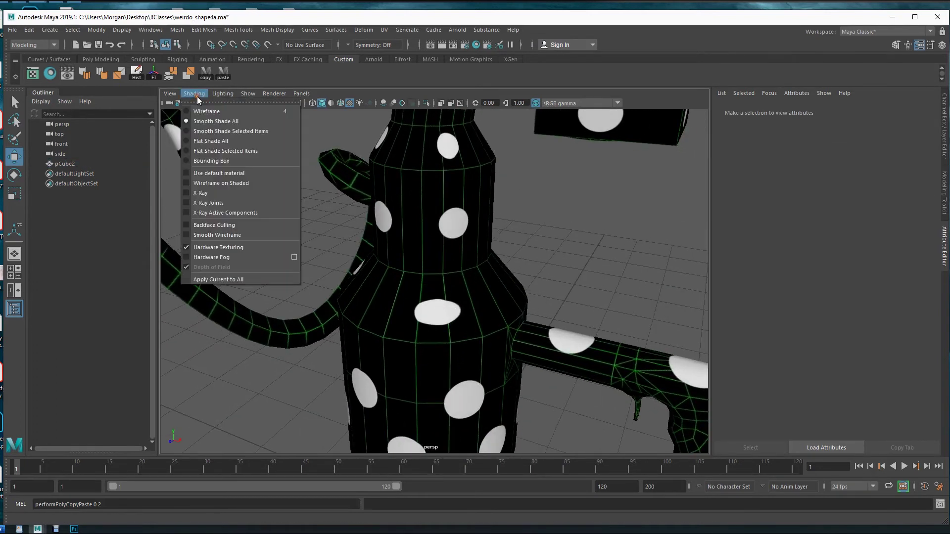
left_click(213, 177)
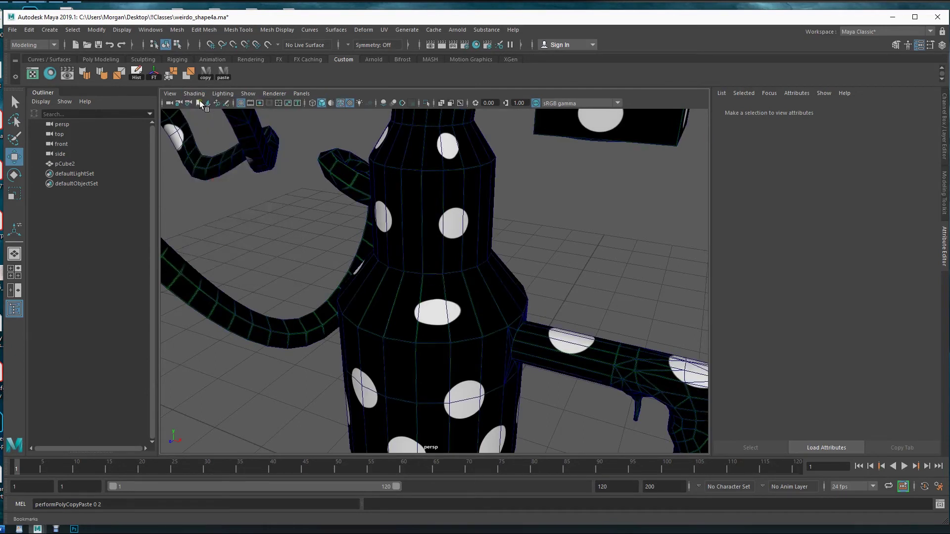
left_click(198, 95)
left_click(192, 182)
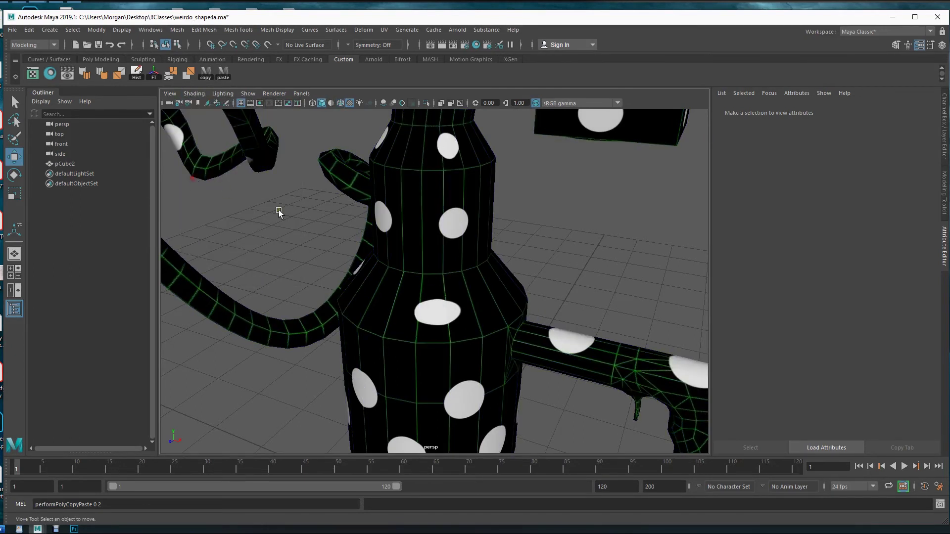
scroll(362, 263, "down", 5)
left_click_drag(363, 265, 508, 251, "alt")
left_click_drag(520, 310, 477, 312, "alt")
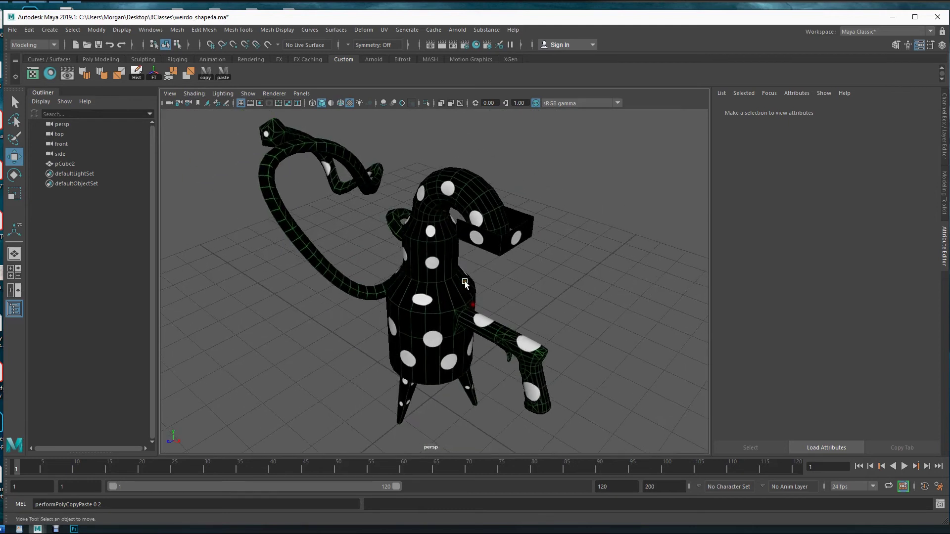
middle_click_drag(467, 291, 490, 297, "alt")
left_click_drag(490, 296, 500, 287, "alt")
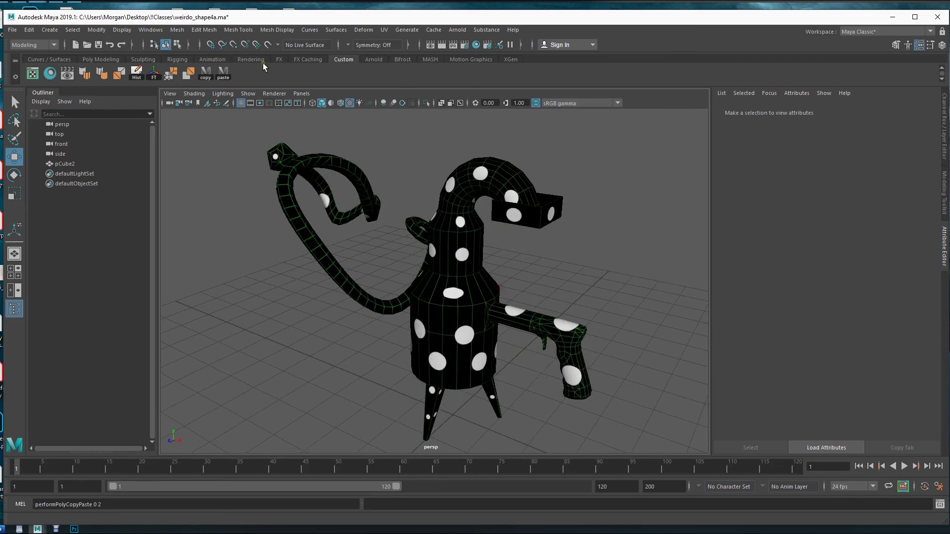